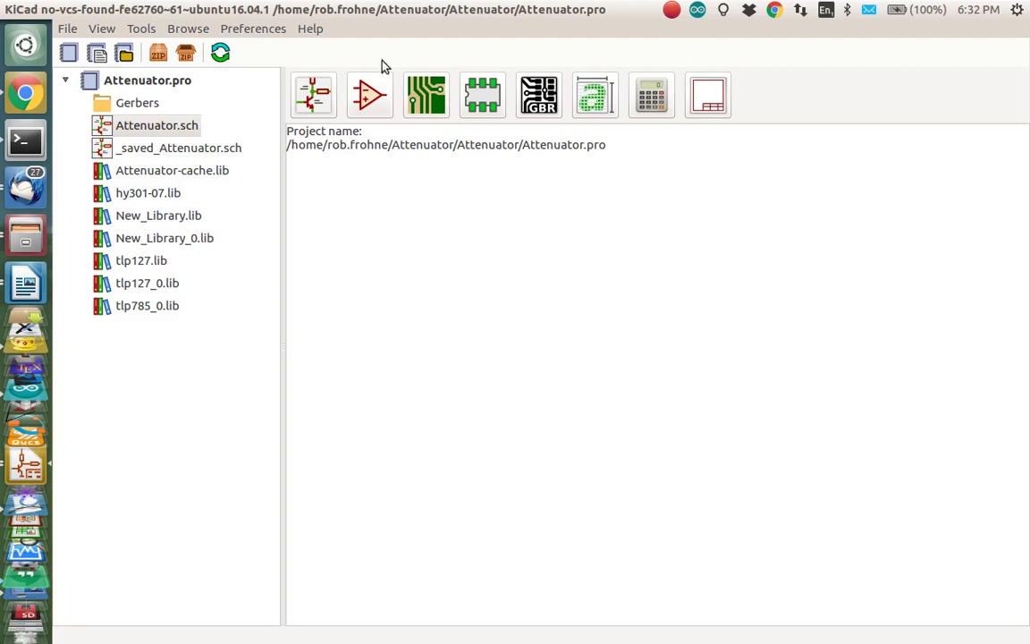
# Open Attenuator.sch in Eeschema to show the R1–R3 network between connectors J1 and J2
pyautogui.doubleClick(156, 128)
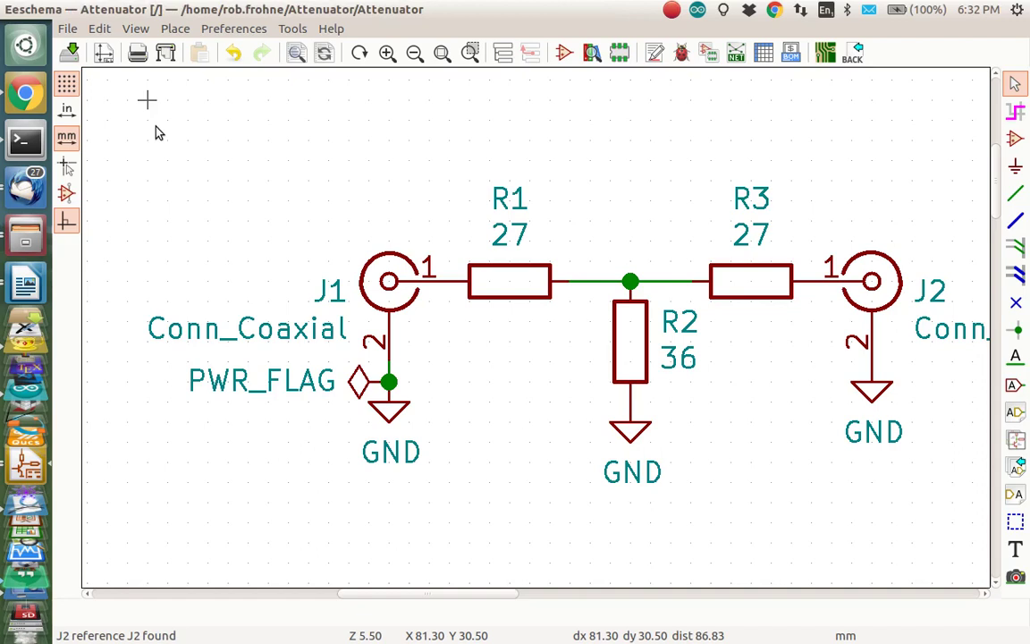
pyautogui.doubleClick(522, 287)
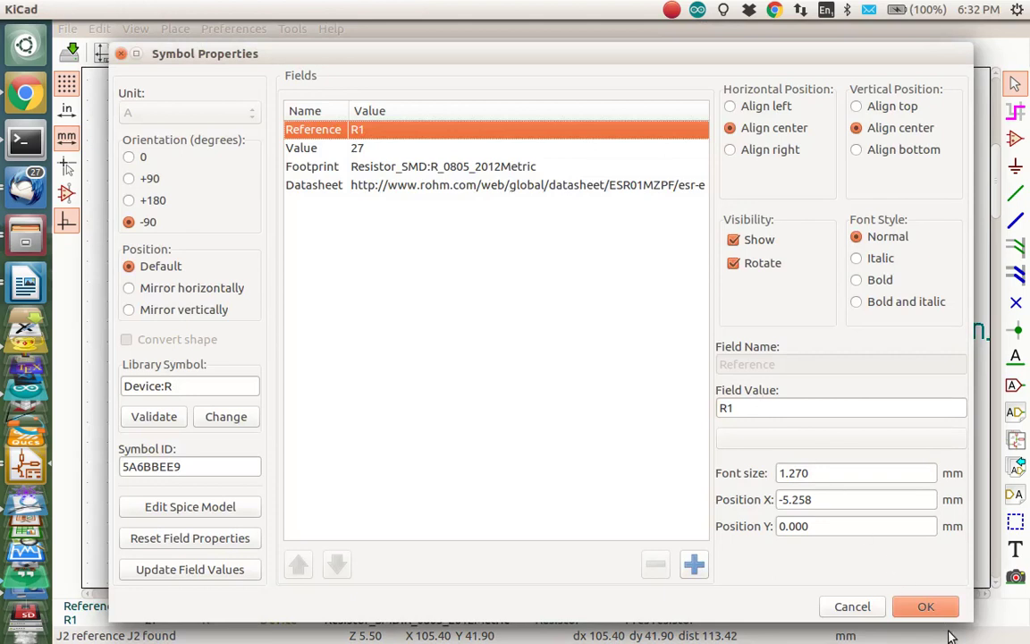
pyautogui.click(925, 608)
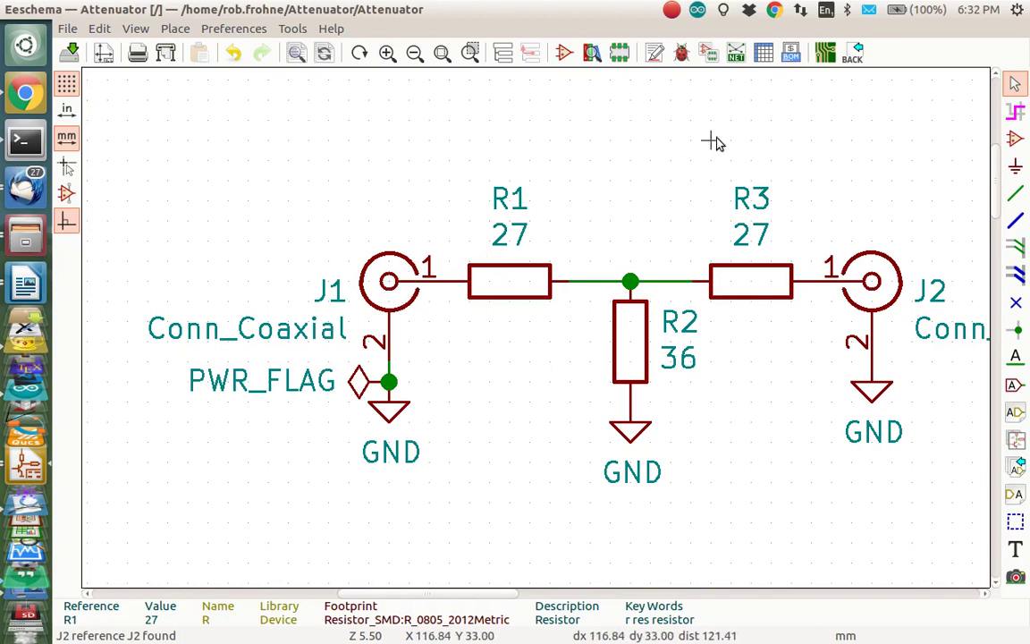
# Generate the Pcbnew netlist and save it as Attenuator.net in the project folder
pyautogui.click(733, 55)
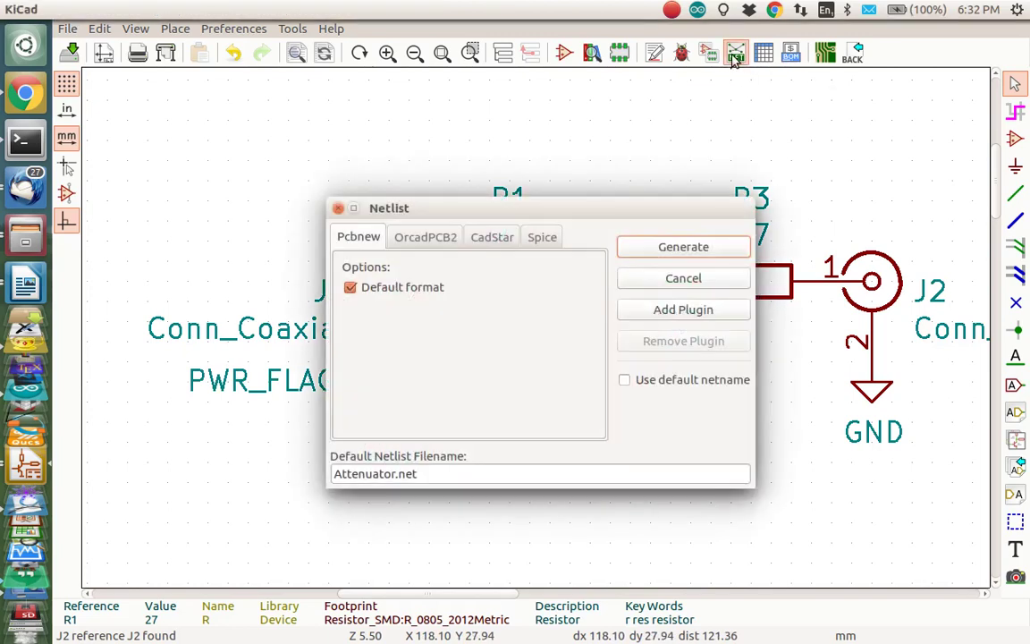
pyautogui.click(686, 247)
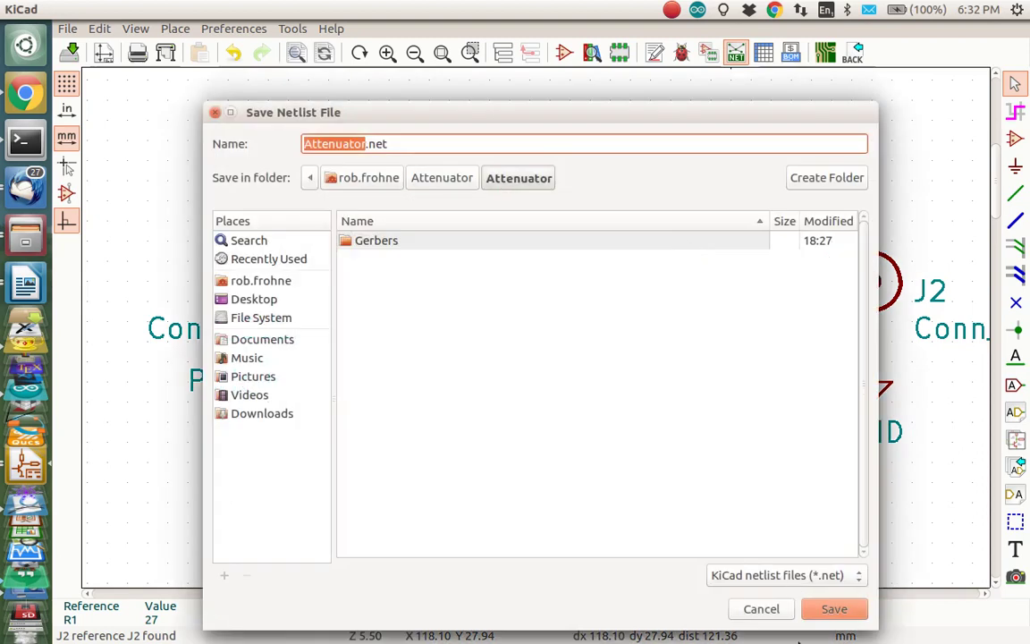
pyautogui.click(835, 609)
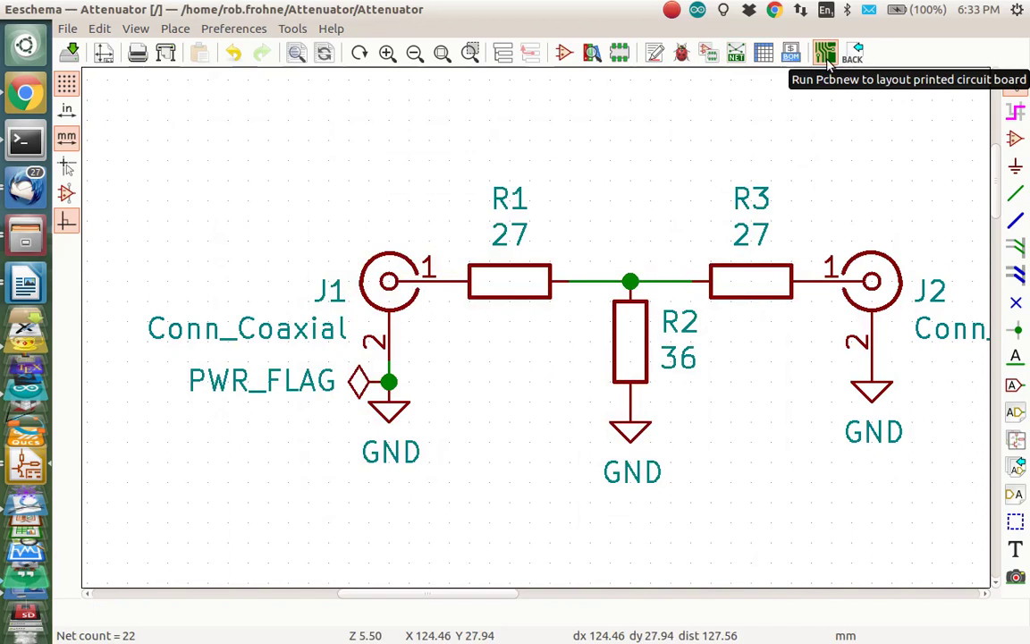
# Create the new Attenuator board in Pcbnew, setting today's issue date and revision 0.1
pyautogui.click(826, 57)
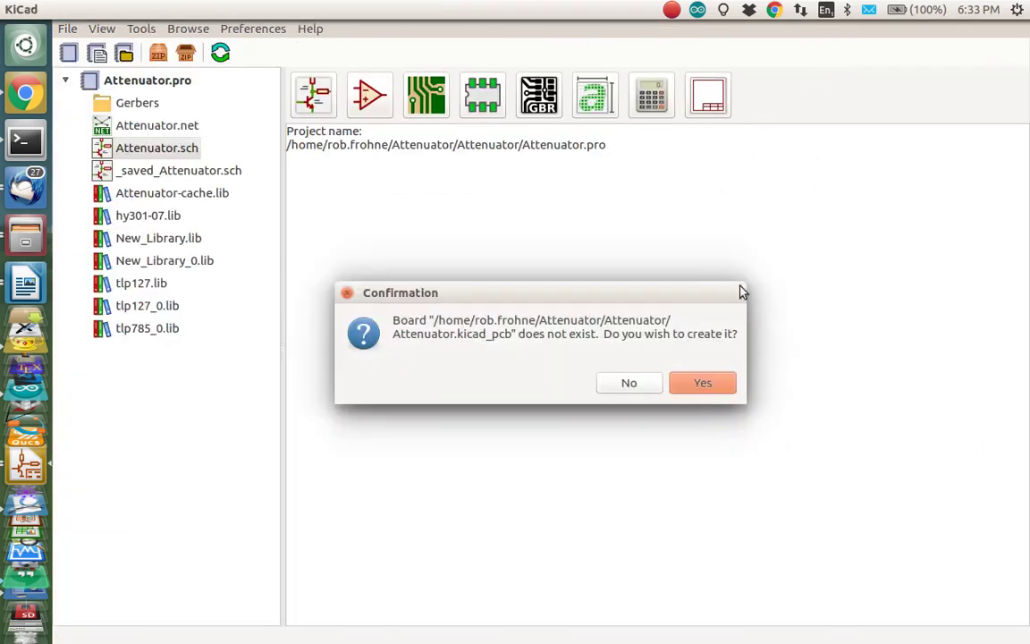
pyautogui.click(716, 382)
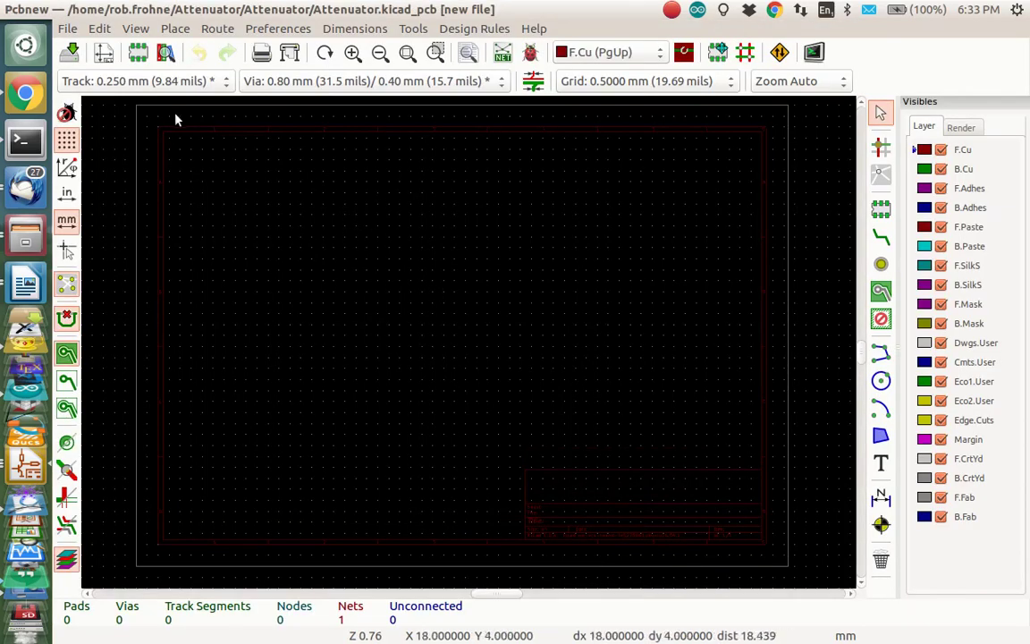
pyautogui.click(103, 52)
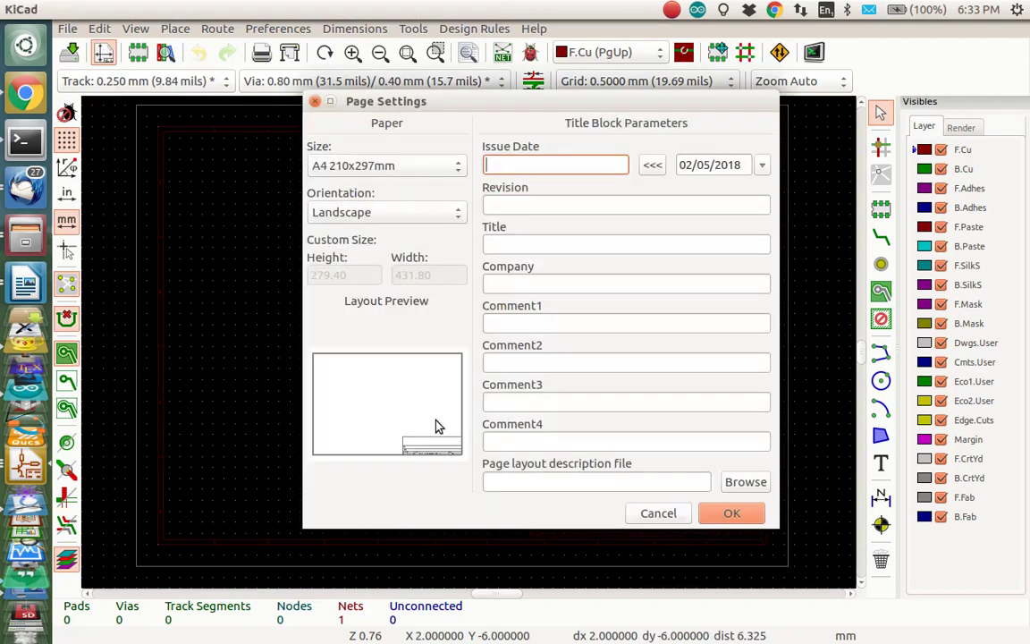
pyautogui.click(652, 165)
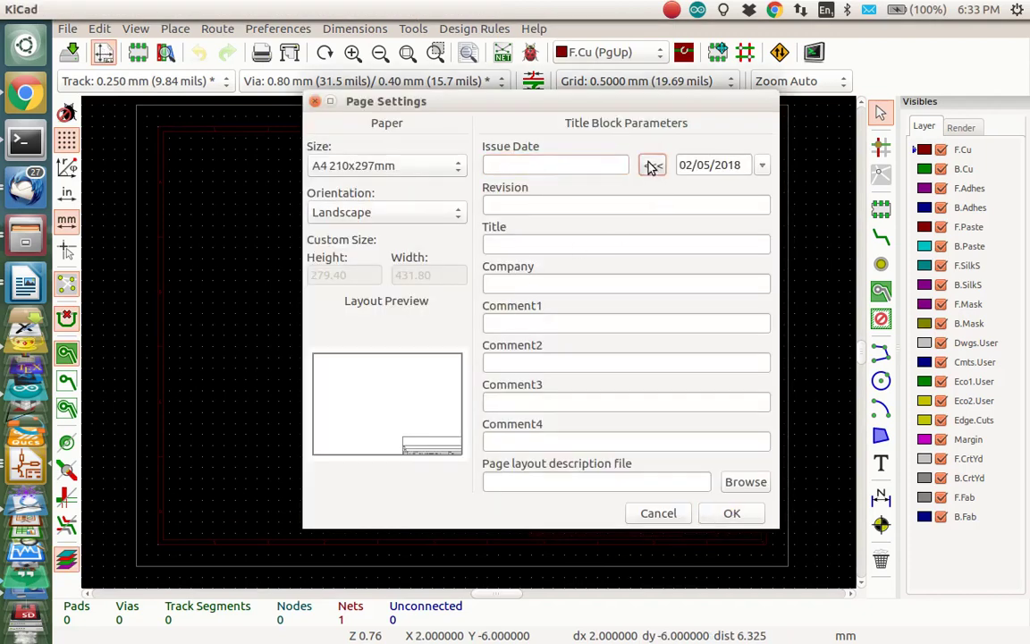
pyautogui.click(564, 205)
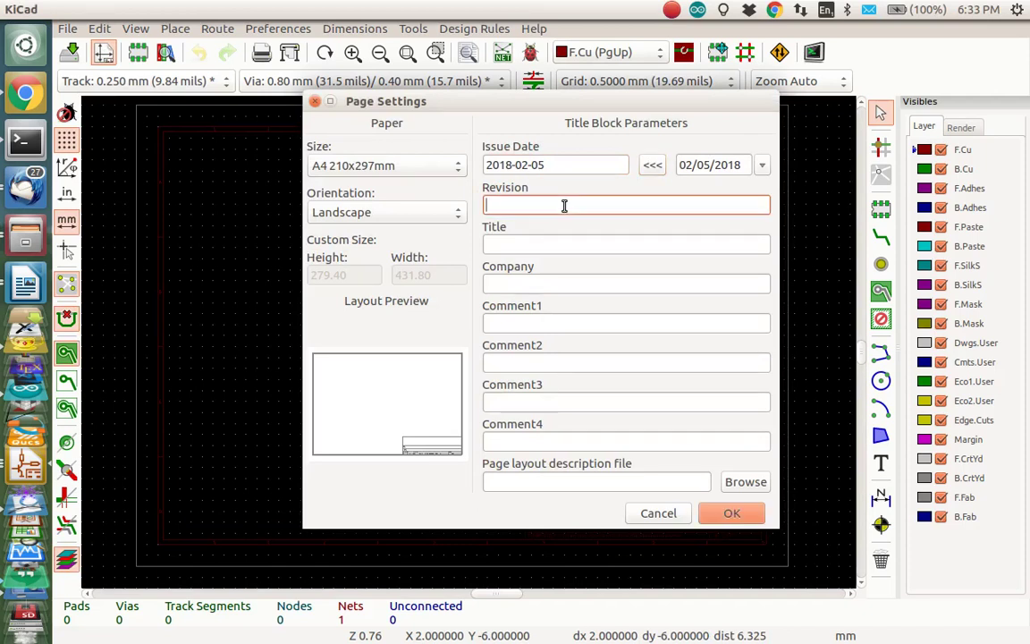
pyautogui.write('0.0')
# Set the title block title to 'Attenuator' and company to 'Walla Walla University'
pyautogui.click(545, 244)
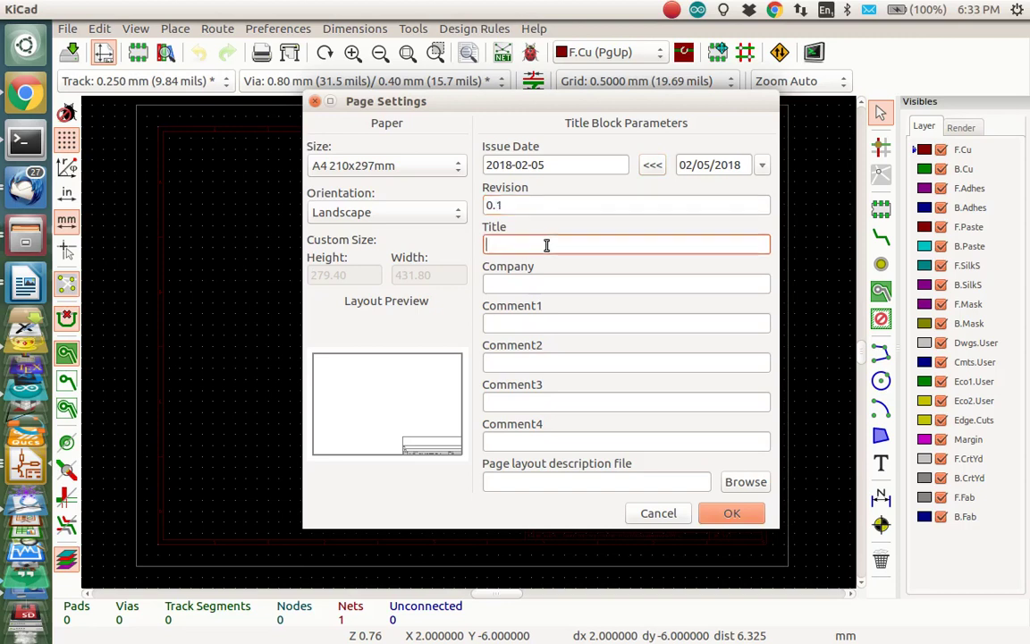
pyautogui.write('Attenuator')
pyautogui.press('Tab')
pyautogui.write('Wall')
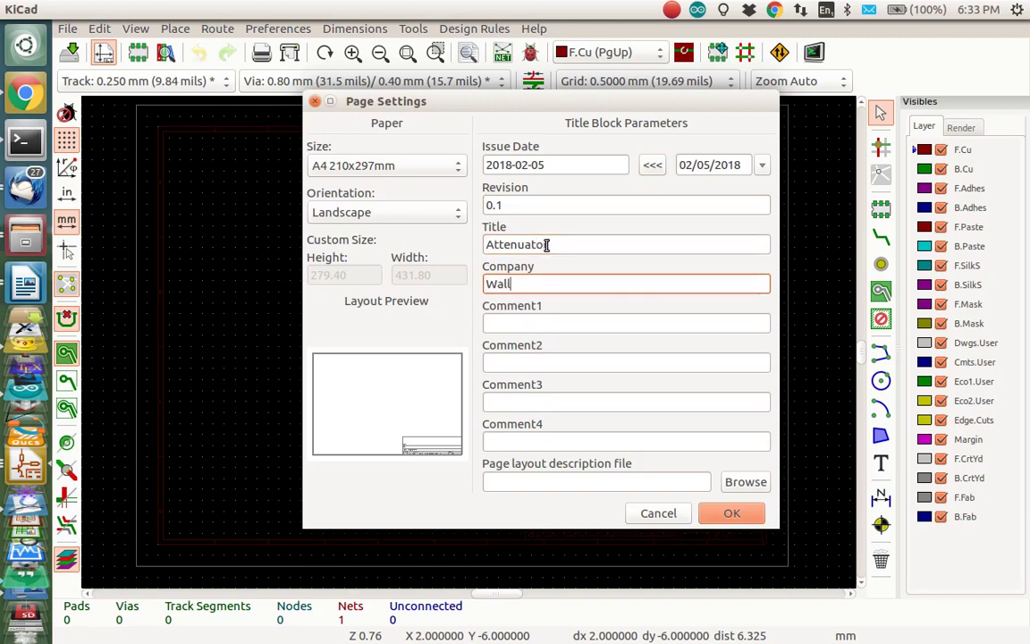
pyautogui.write('a Walla University')
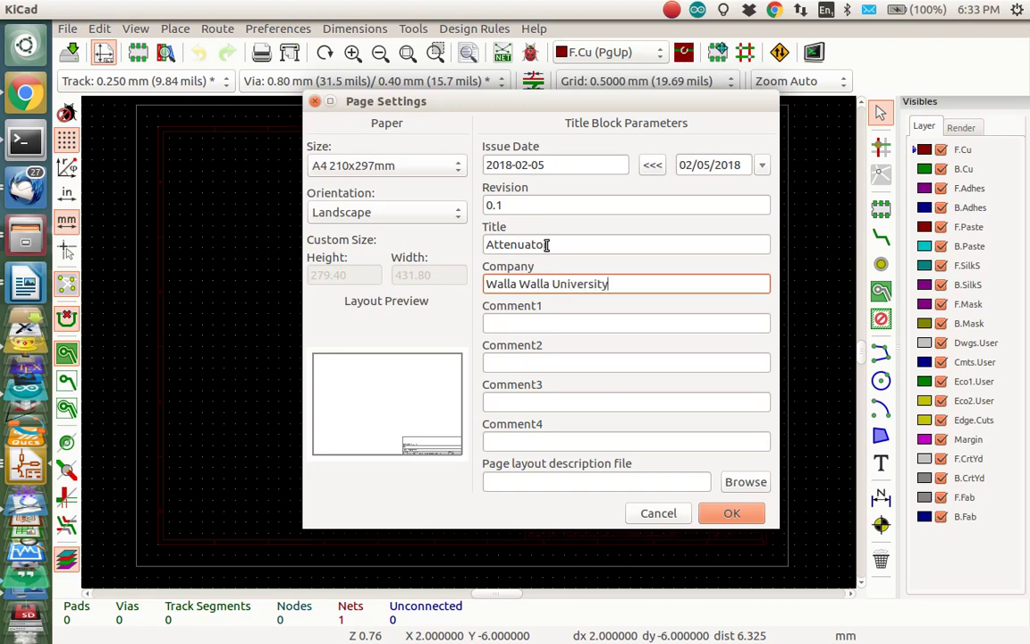
# Enter the author's name in Comment1, choose USLetter paper, and apply the page settings
pyautogui.click(528, 325)
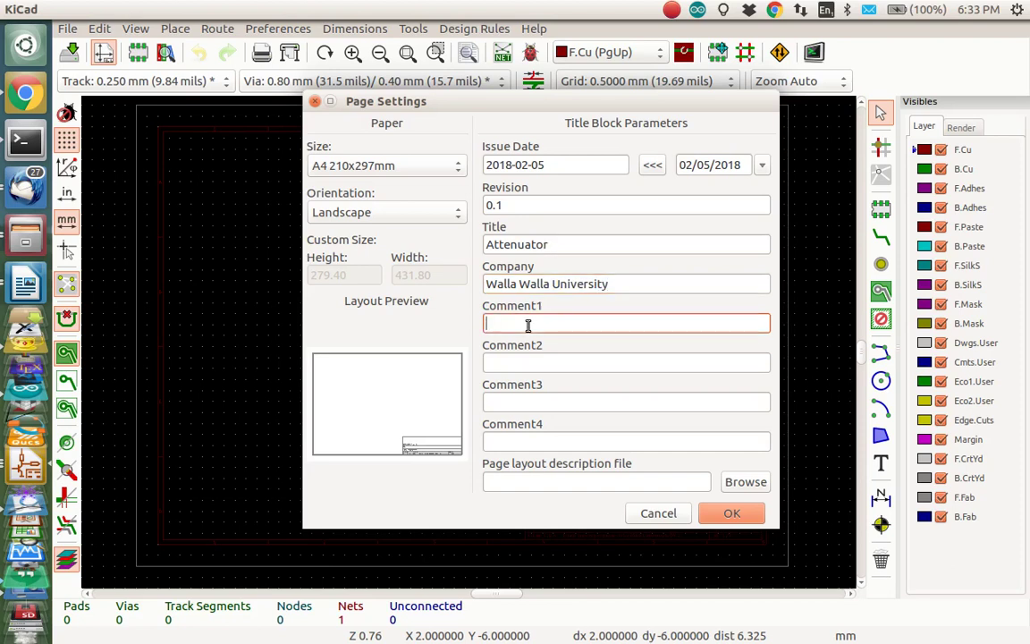
pyautogui.write('Rob Frohne')
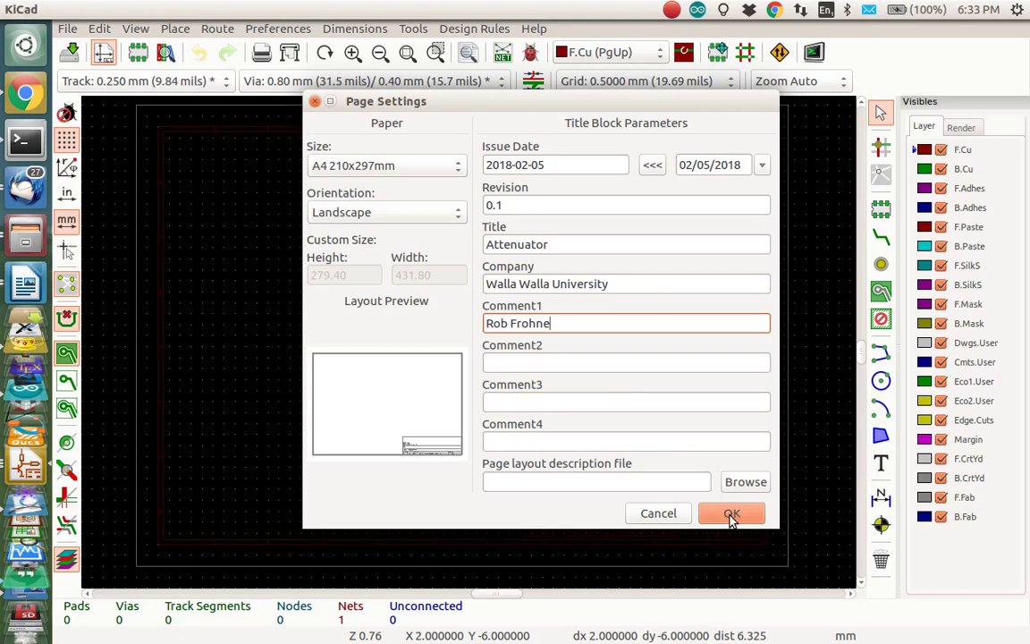
pyautogui.click(391, 167)
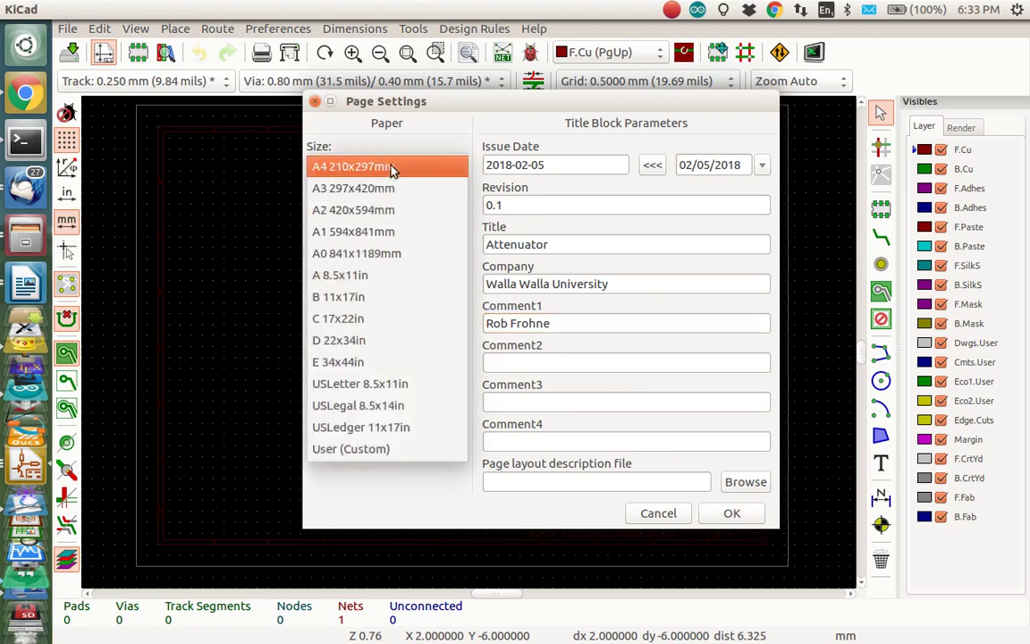
pyautogui.click(397, 384)
pyautogui.click(753, 514)
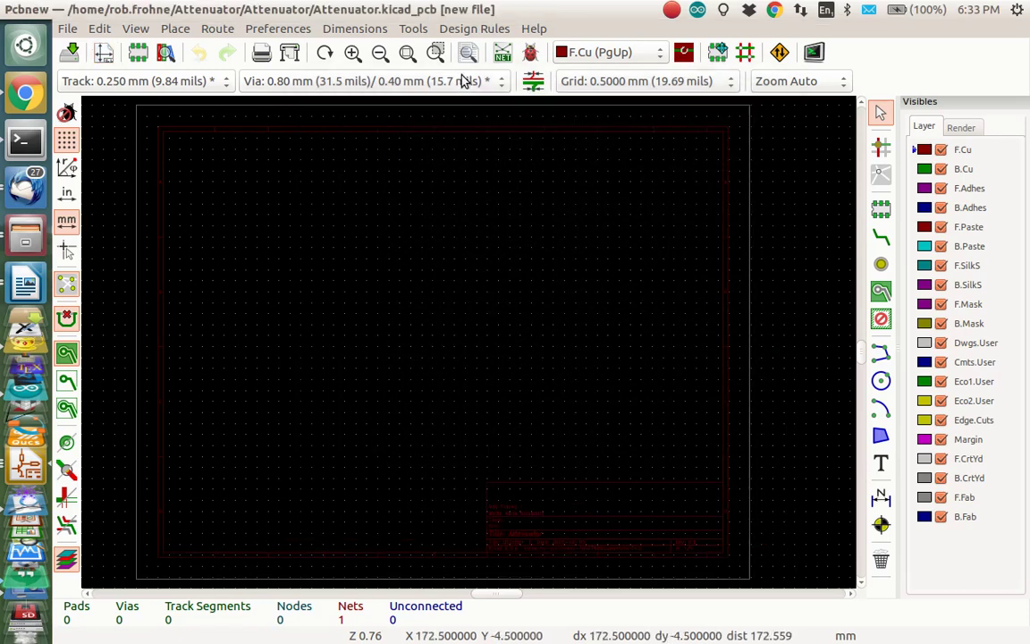
# Read Attenuator.net into the board, drop the footprints mid-sheet, and keep the 0.5 mm grid
pyautogui.click(503, 54)
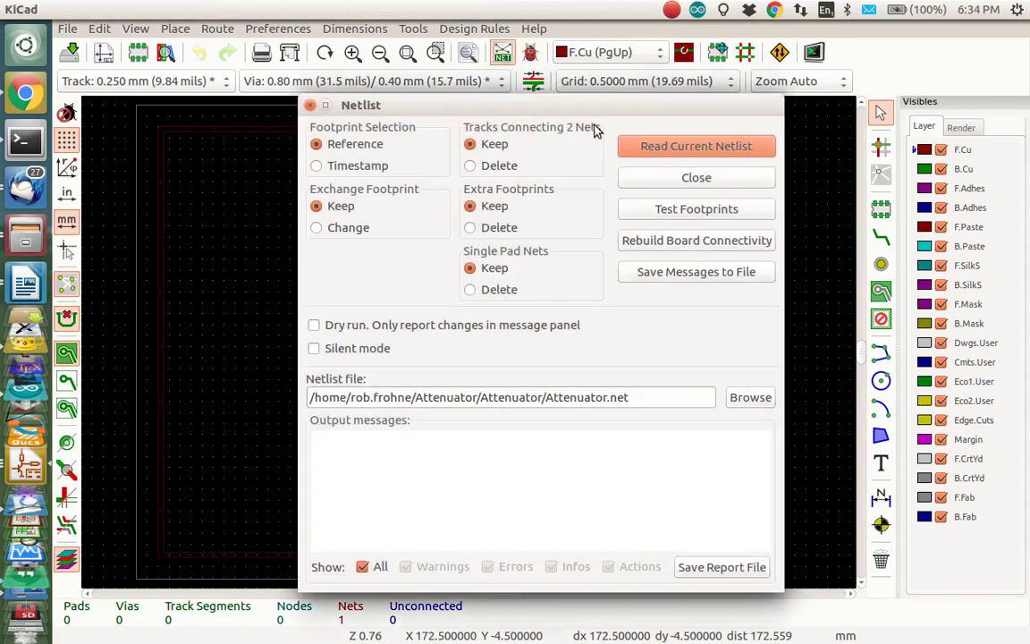
pyautogui.click(678, 154)
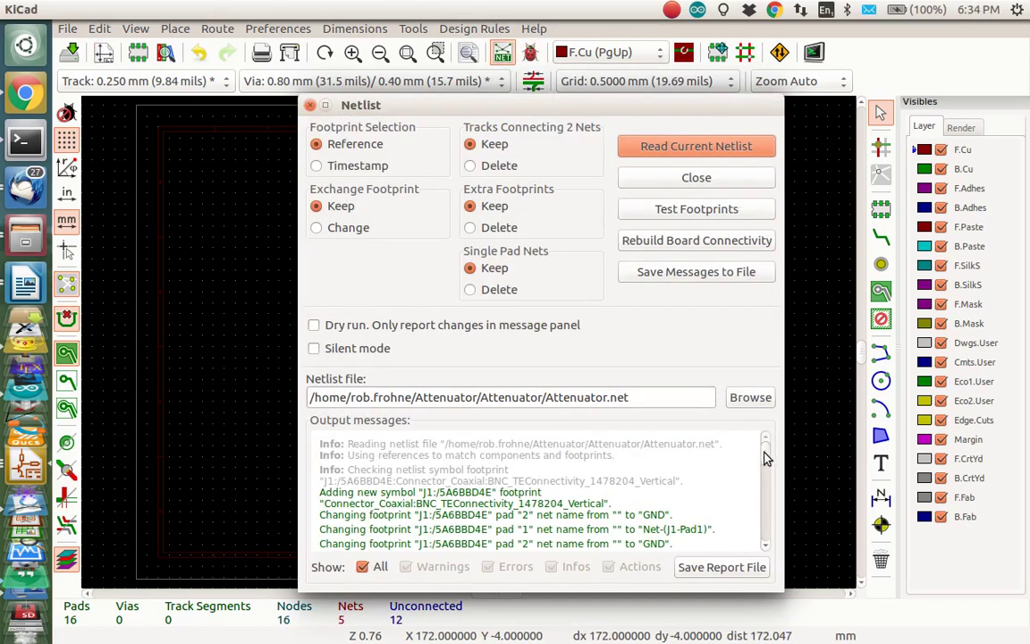
pyautogui.moveTo(768, 454); pyautogui.dragTo(759, 541)
pyautogui.scroll(5, 690, 501)
pyautogui.click(704, 181)
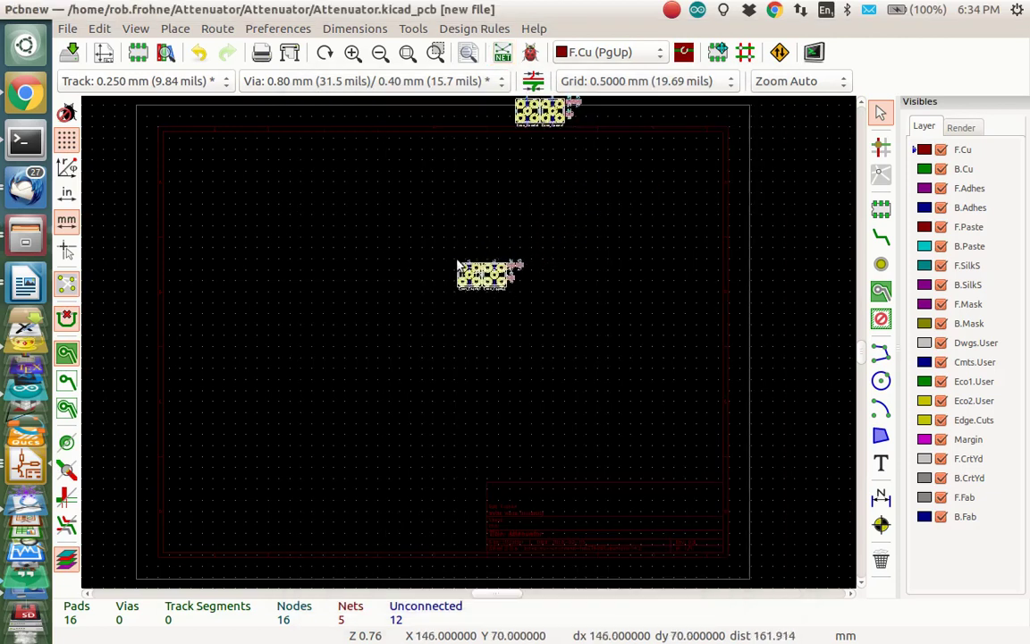
pyautogui.click(473, 302)
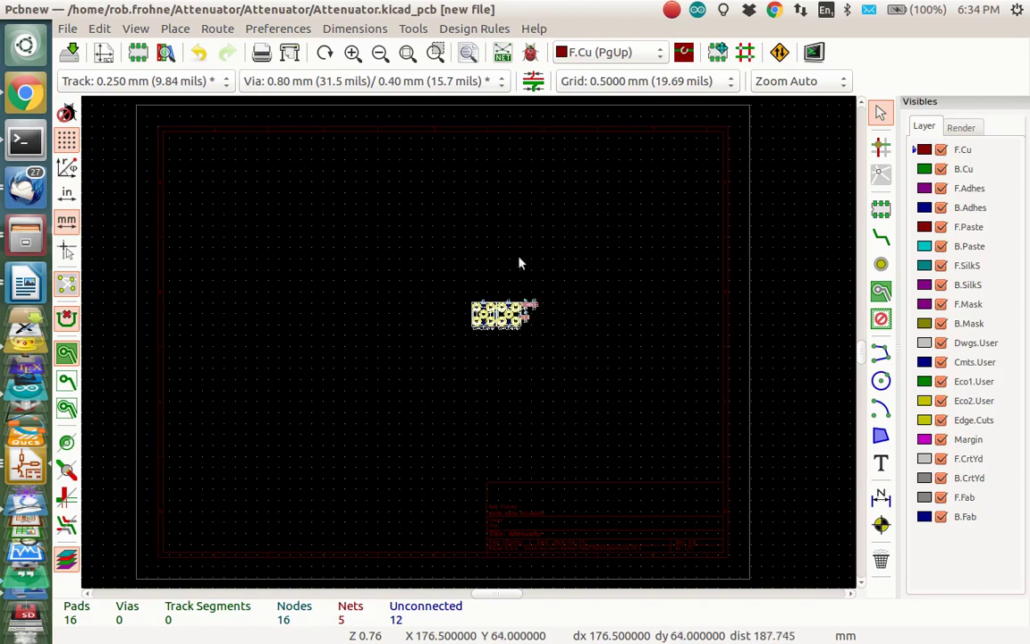
pyautogui.click(671, 86)
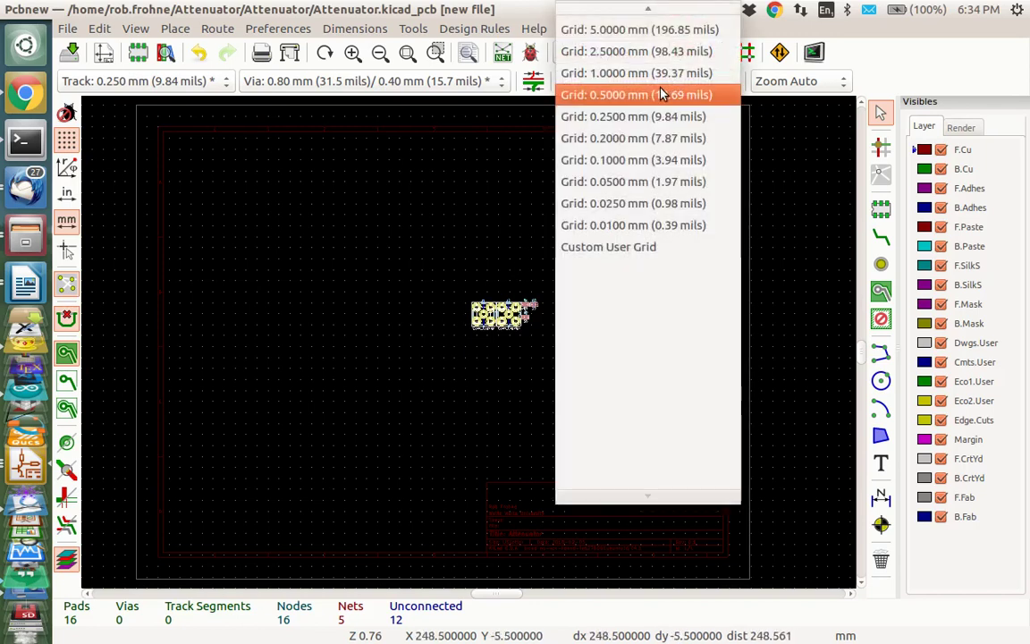
pyautogui.click(663, 92)
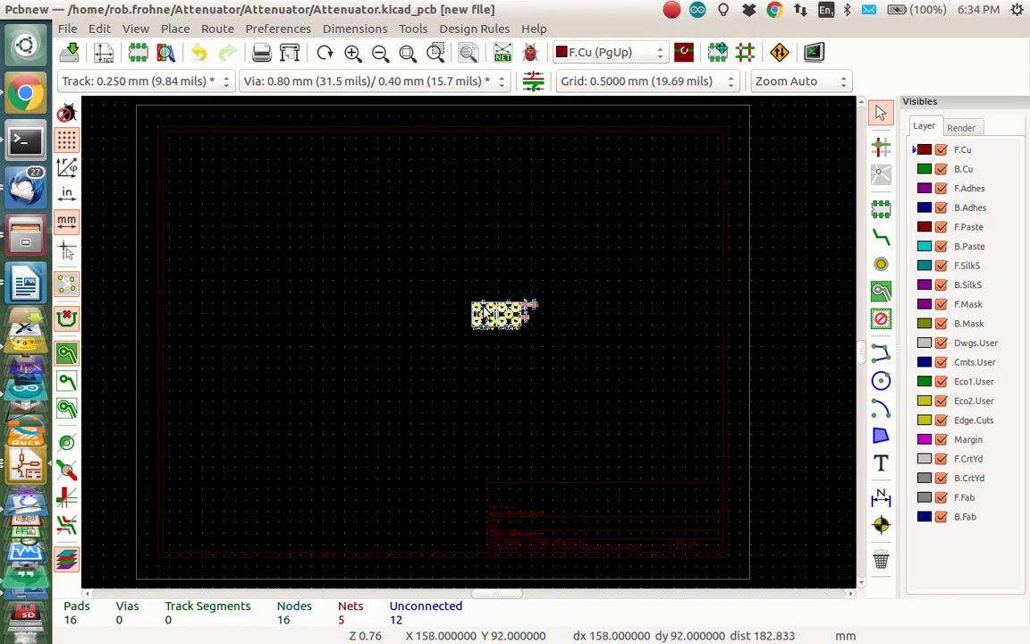
# Move J2 to the right of the resistors and J1 just left of them
pyautogui.scroll(5, 480, 313)
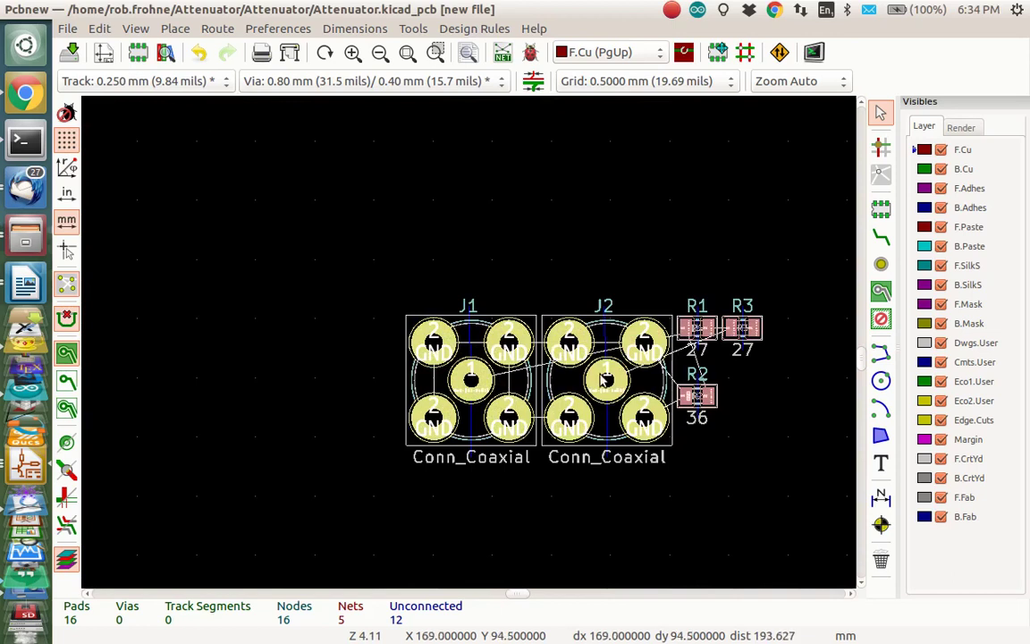
pyautogui.click(575, 385)
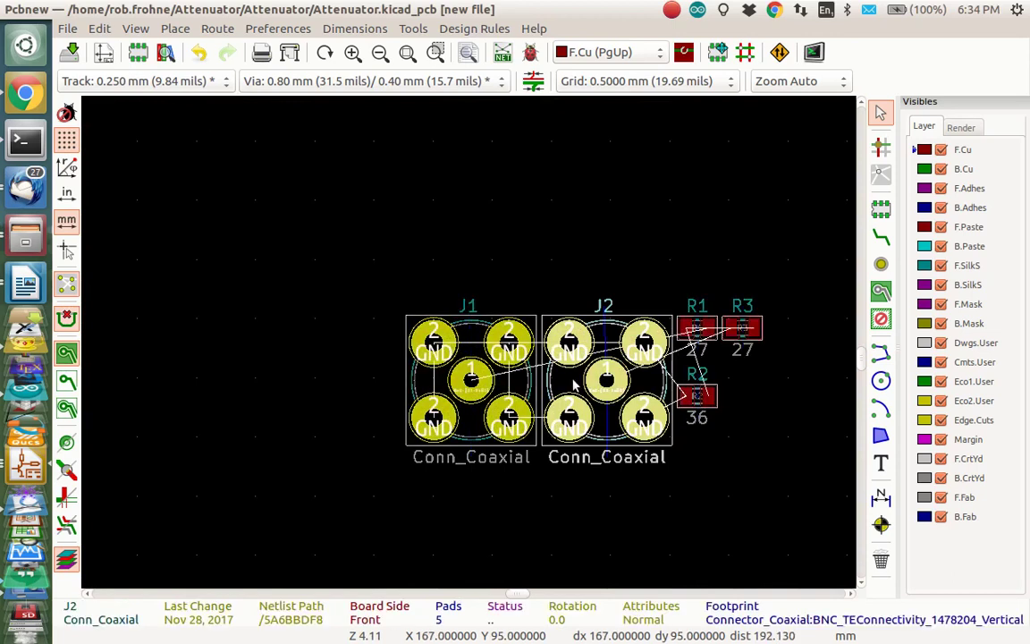
pyautogui.press('m')
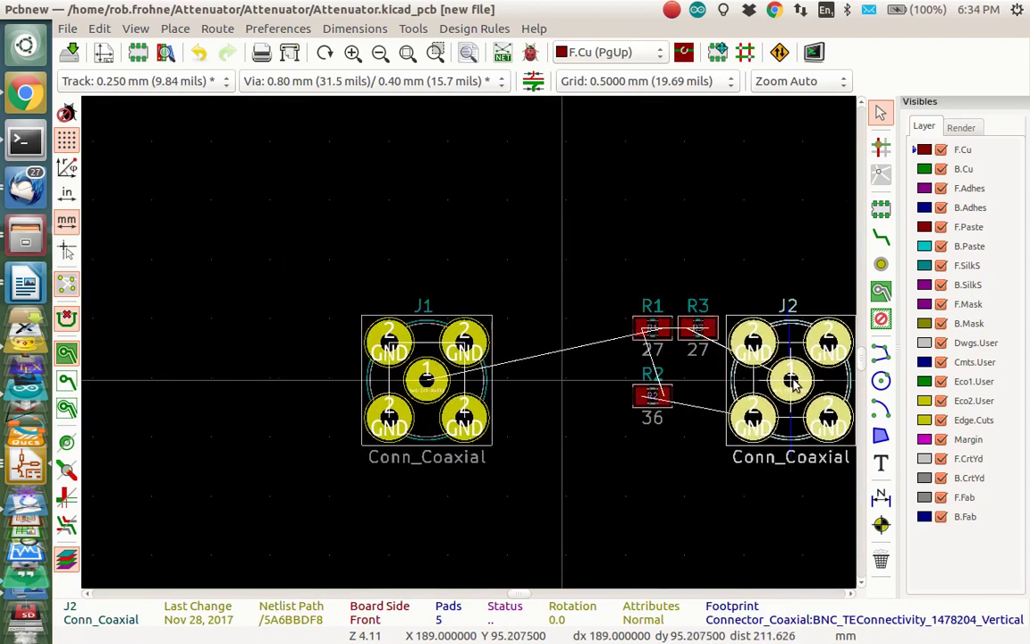
pyautogui.click(790, 382)
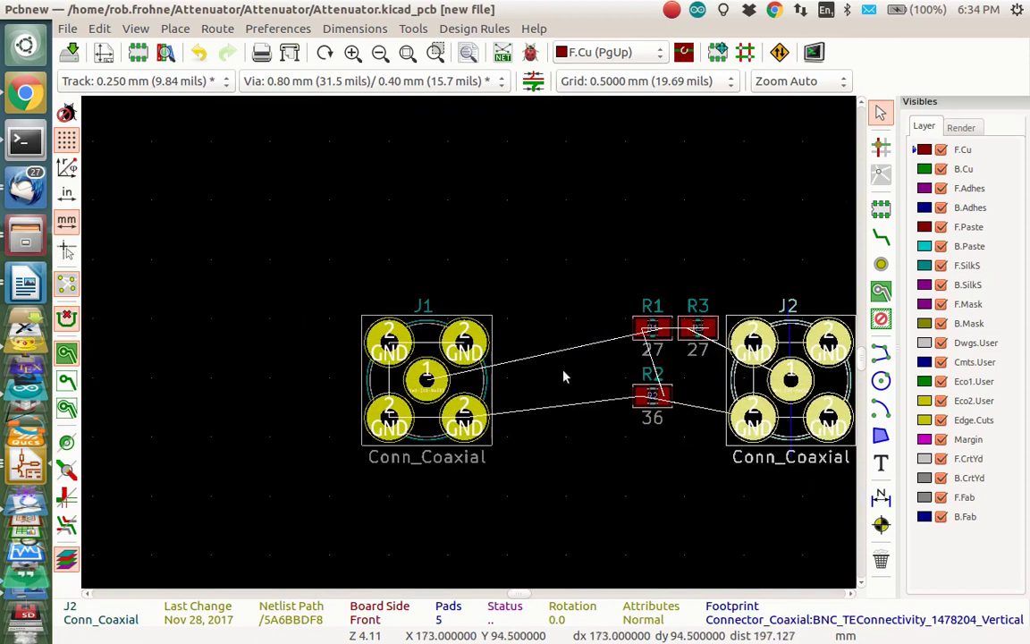
pyautogui.click(396, 378)
pyautogui.press('m')
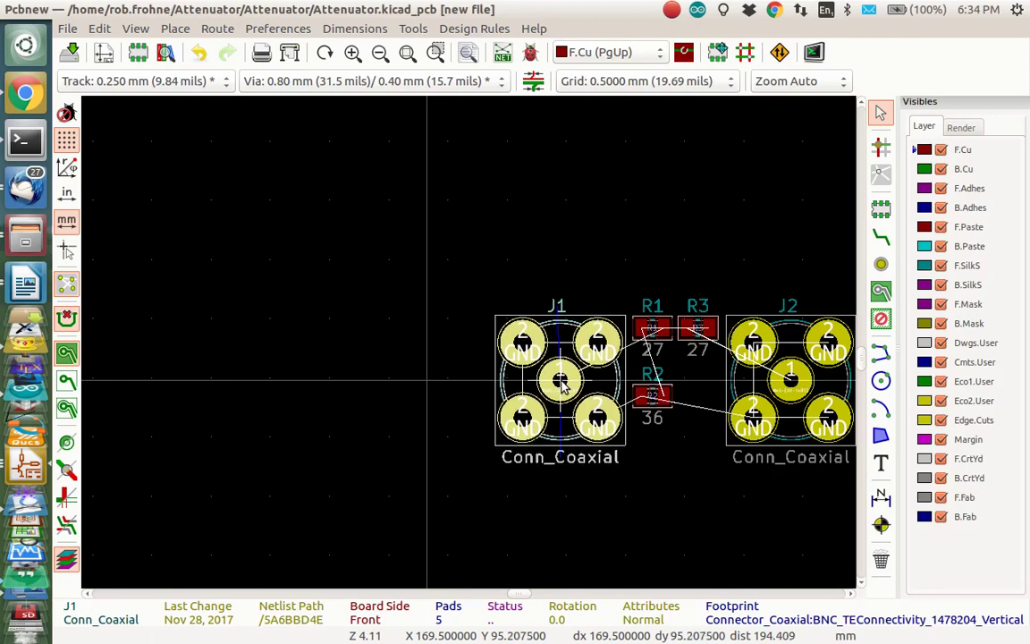
pyautogui.click(560, 380)
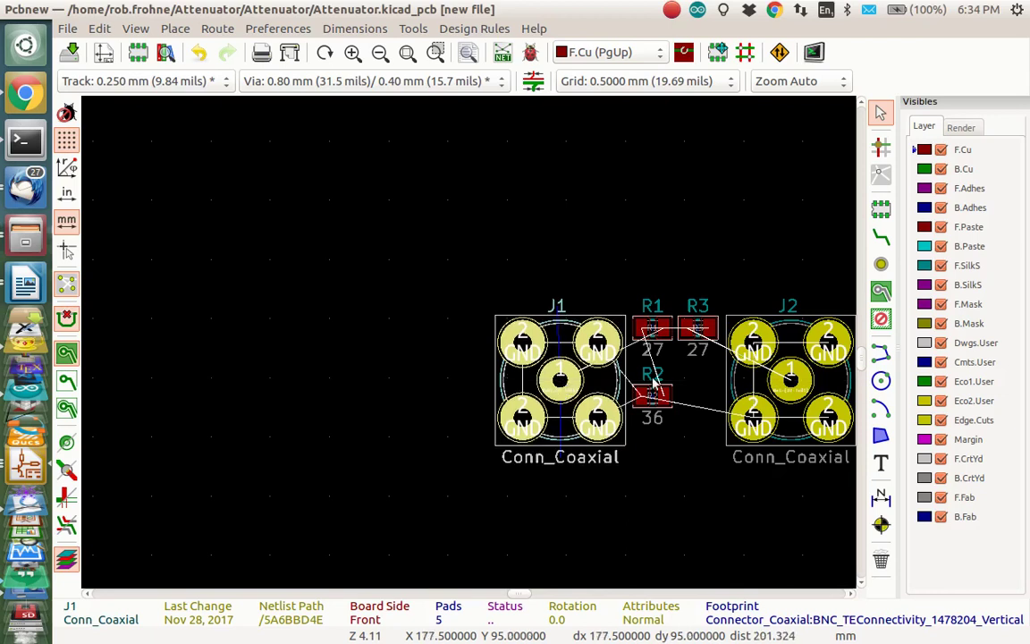
# Rotate resistors R3 and R1 to 180 degrees
pyautogui.click(689, 336)
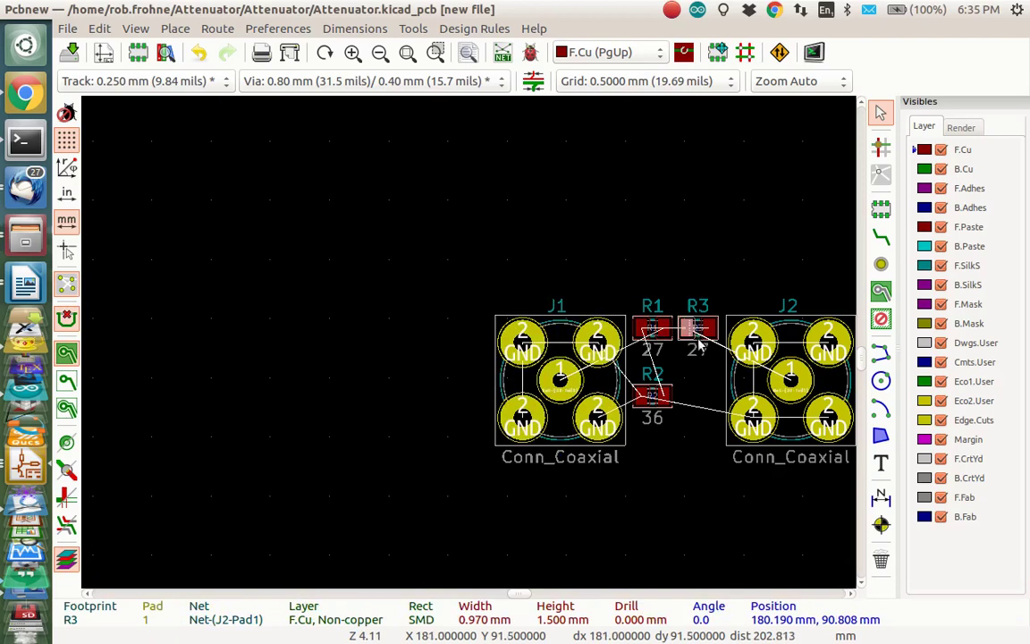
pyautogui.click(700, 337)
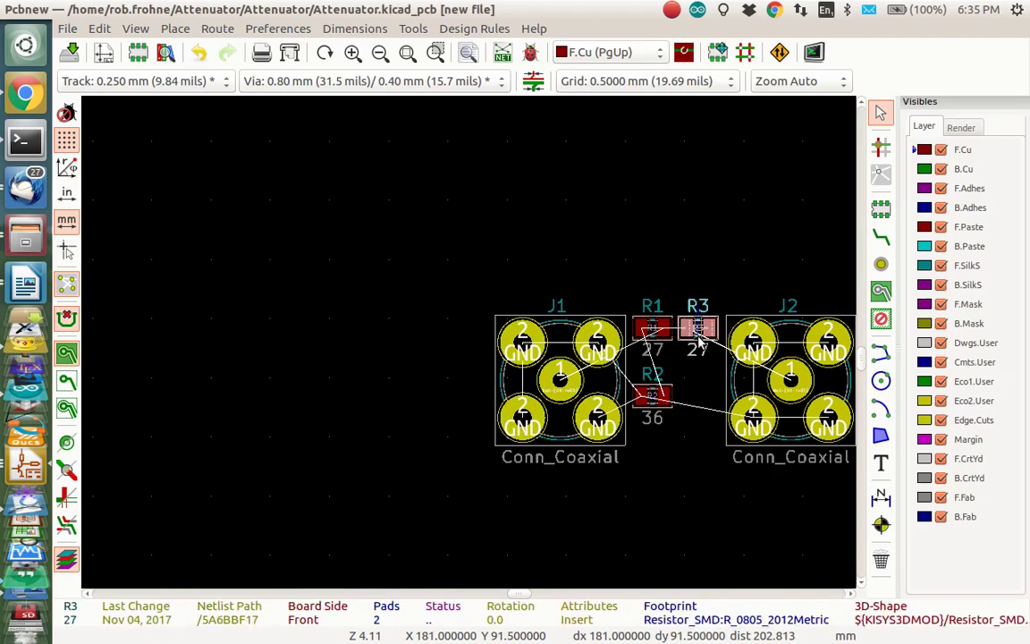
pyautogui.press('r')
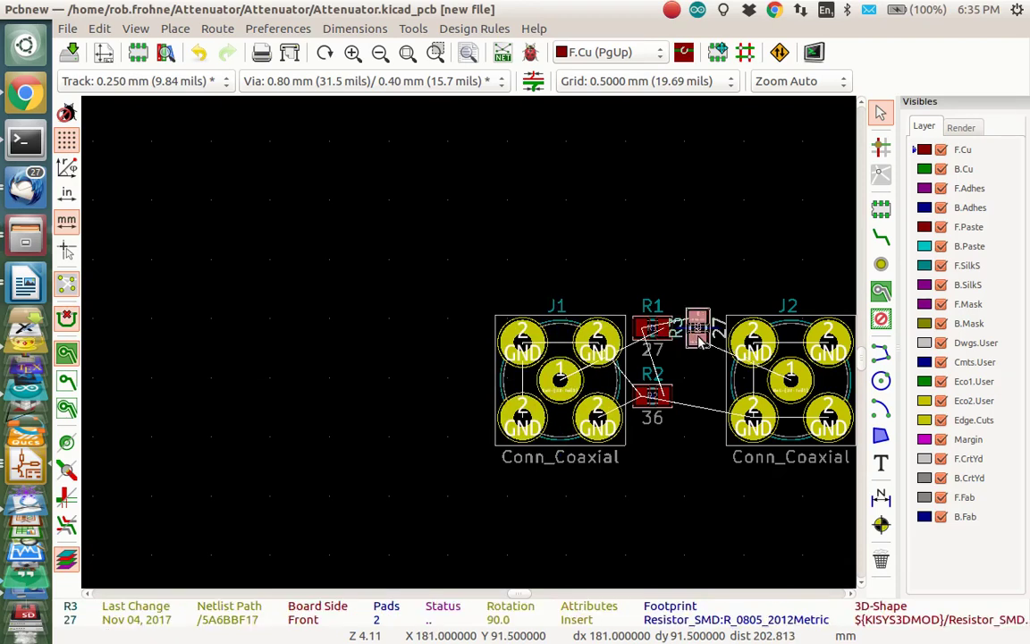
pyautogui.press('r')
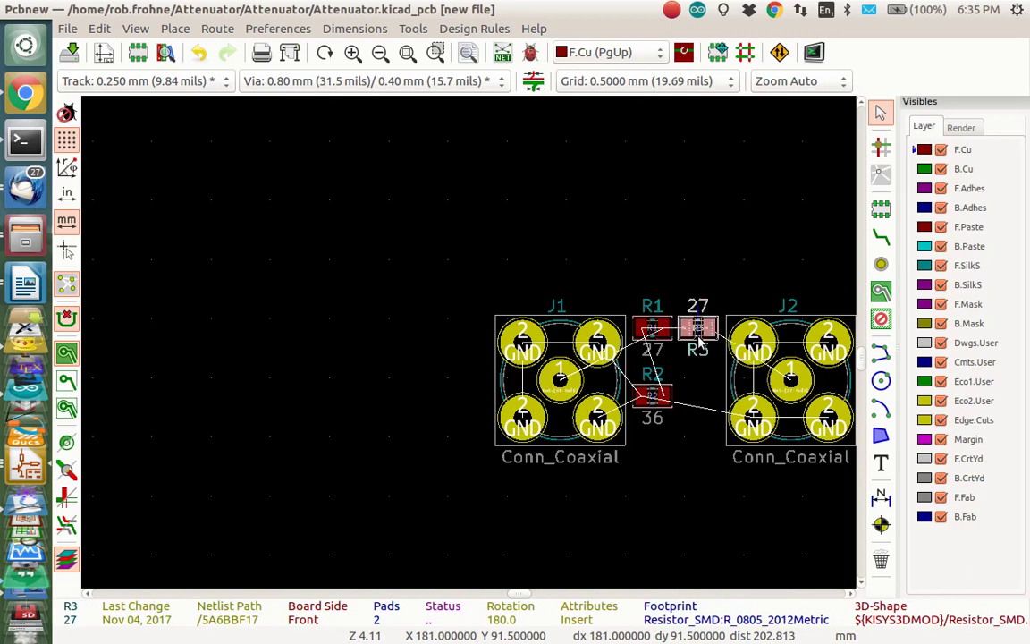
pyautogui.click(653, 333)
pyautogui.press('r')
pyautogui.press('r')
pyautogui.press('r')
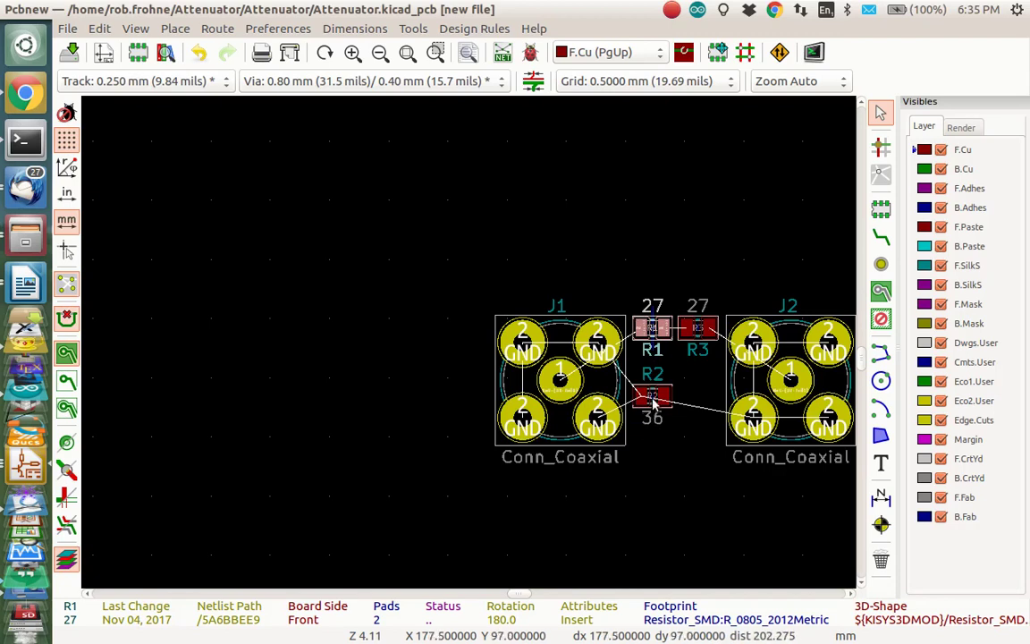
# Rotate R2 to vertical and set it below, between R1 and R3
pyautogui.click(652, 404)
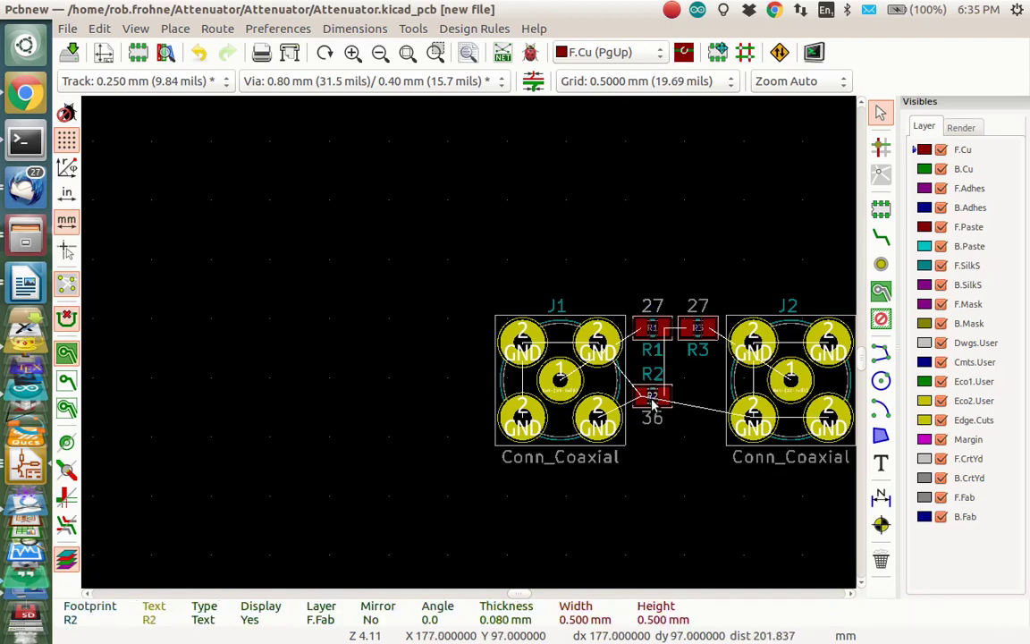
pyautogui.click(651, 405)
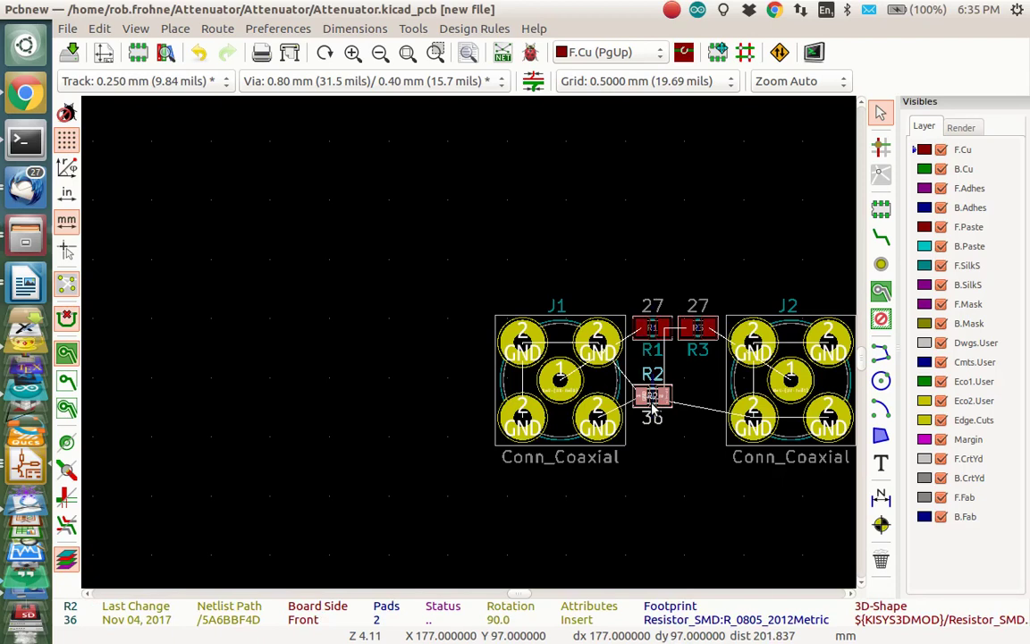
pyautogui.press('r')
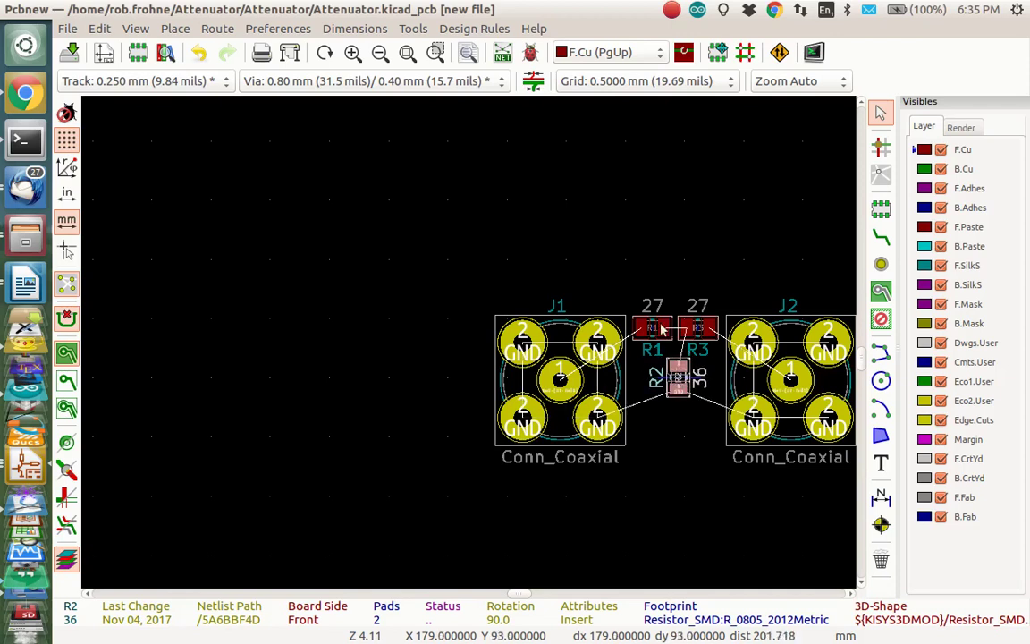
pyautogui.click(676, 378)
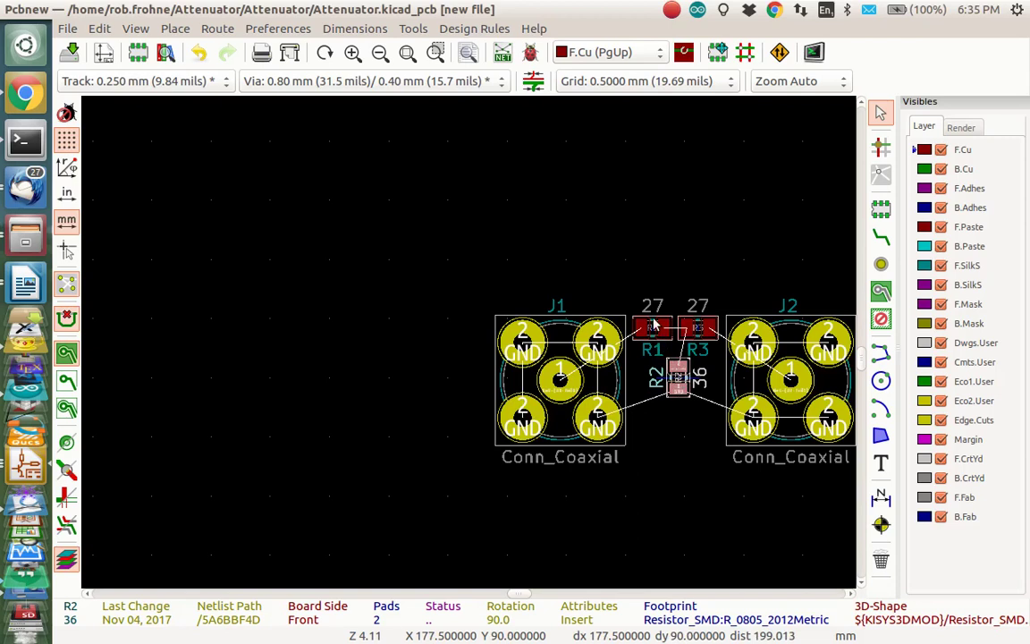
pyautogui.press('m')
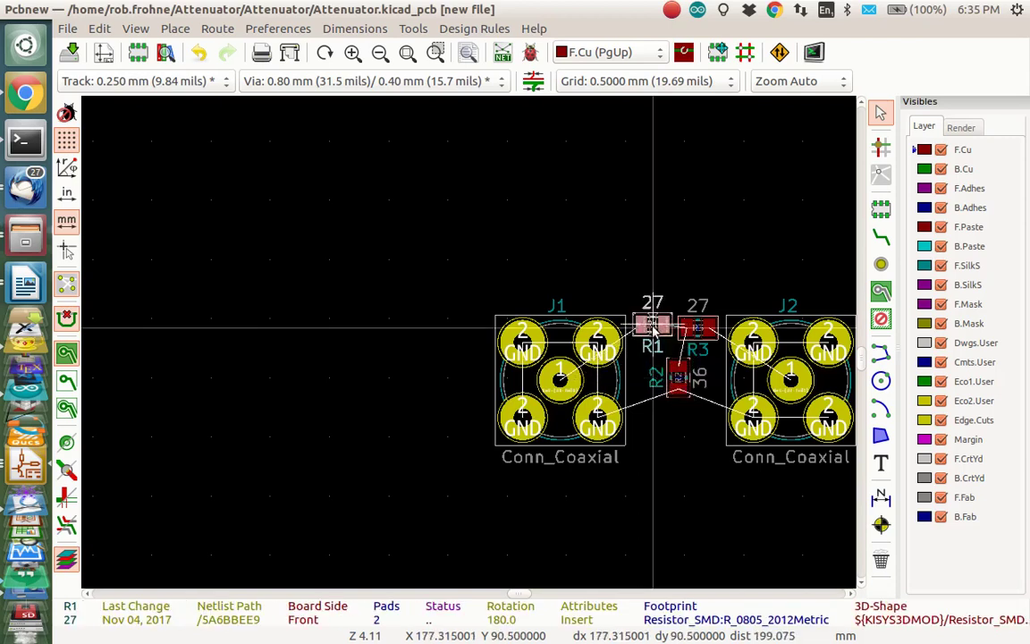
pyautogui.click(652, 327)
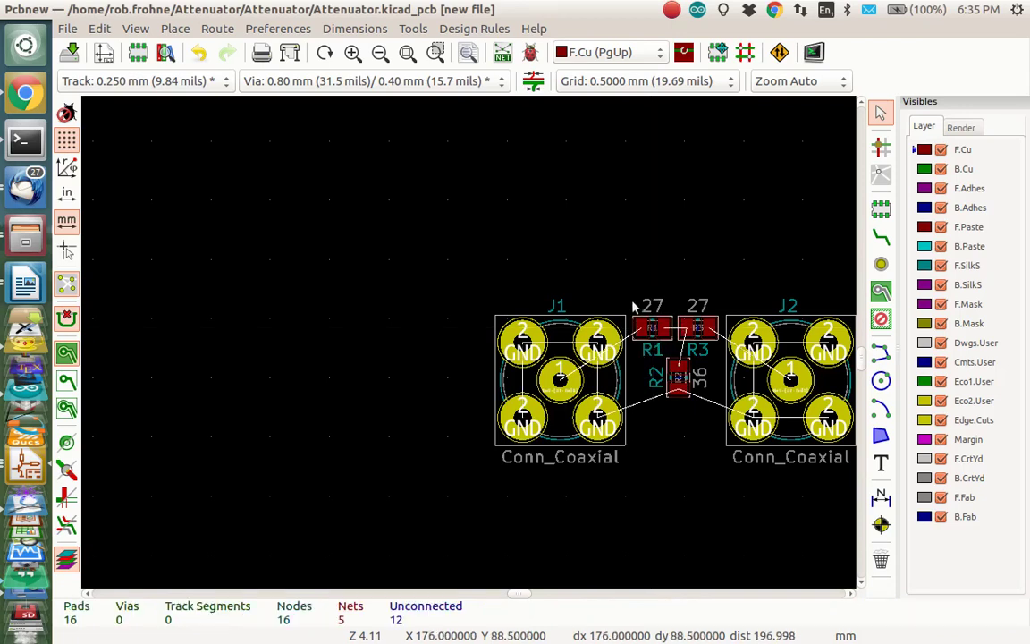
# Move R1, R2 and R3 together into the gap between J1 and J2
pyautogui.moveTo(620, 299); pyautogui.dragTo(731, 420)
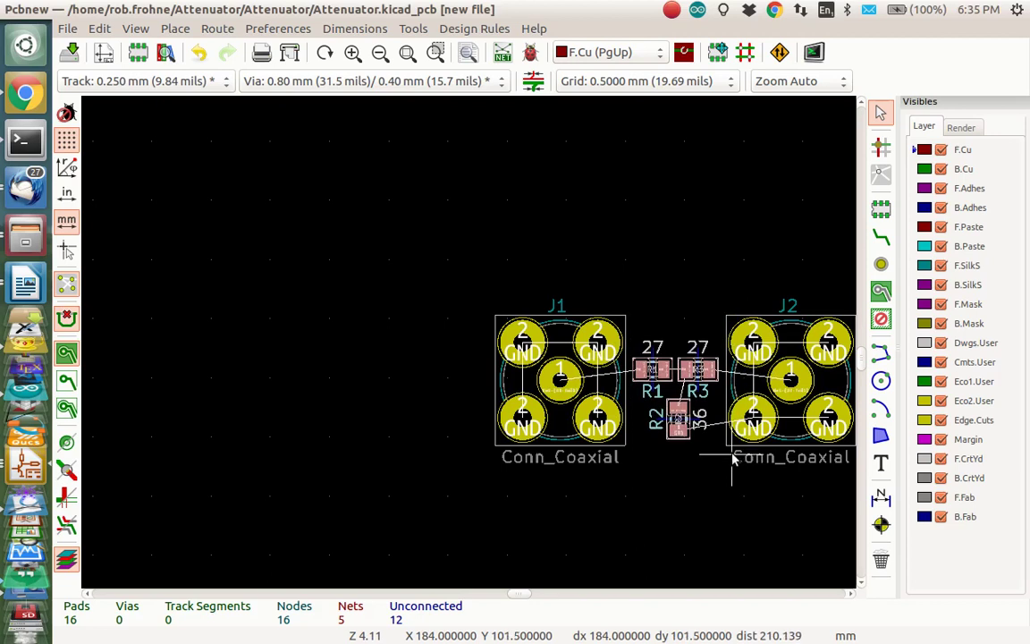
pyautogui.click(731, 458)
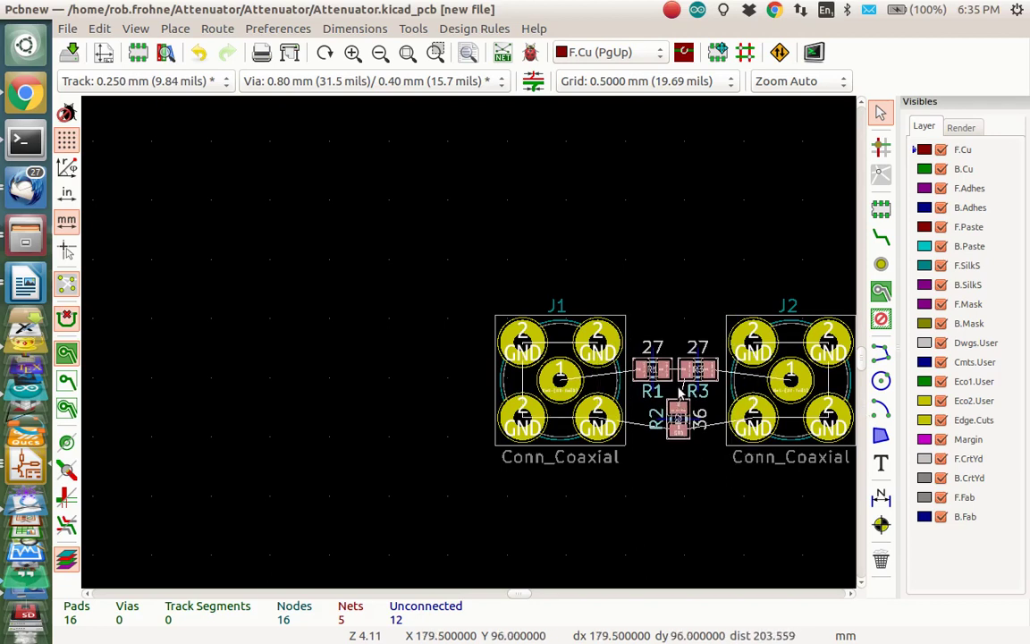
pyautogui.click(675, 314)
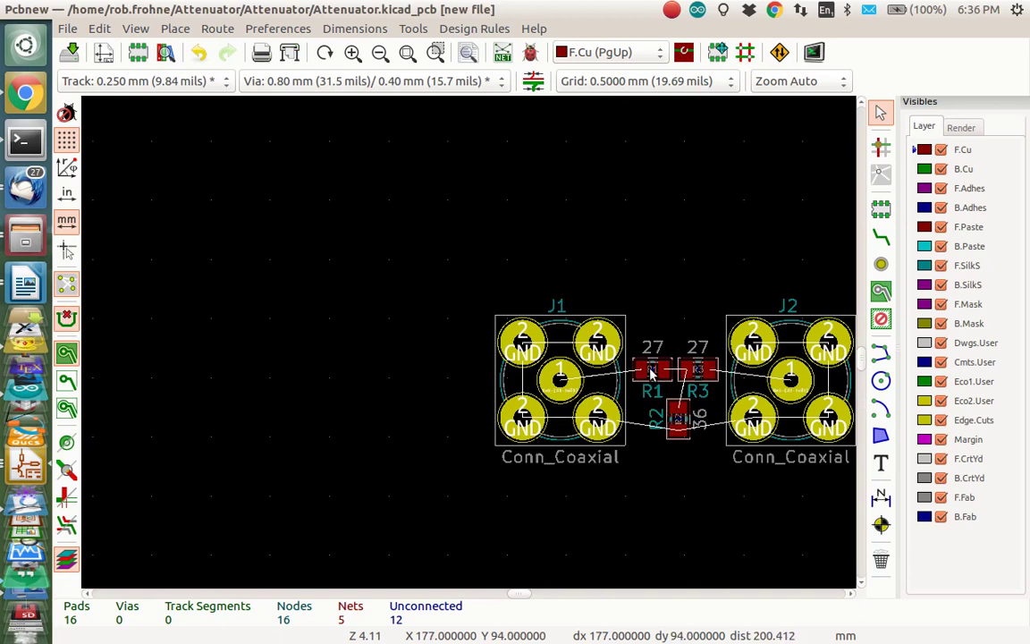
# Align R1 and R3 end to end on the connectors' centre-pin line
pyautogui.click(651, 379)
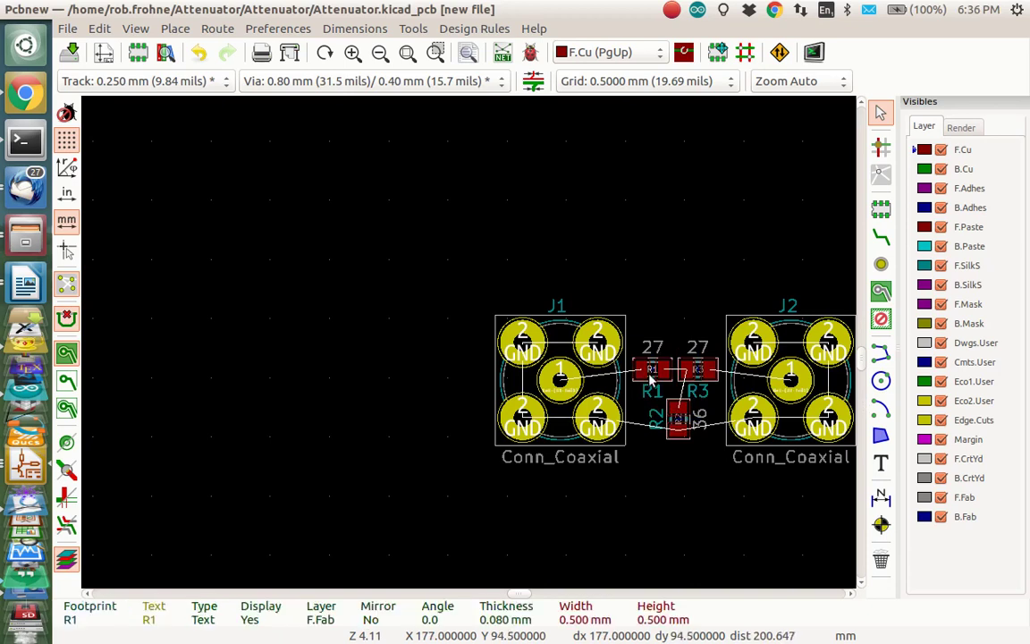
pyautogui.click(653, 379)
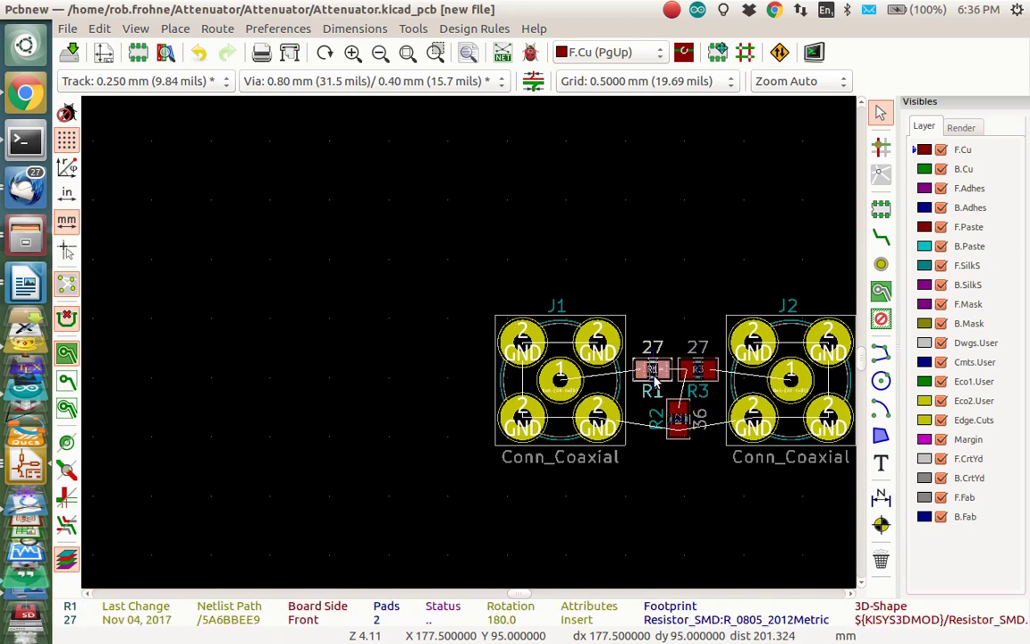
pyautogui.press('m')
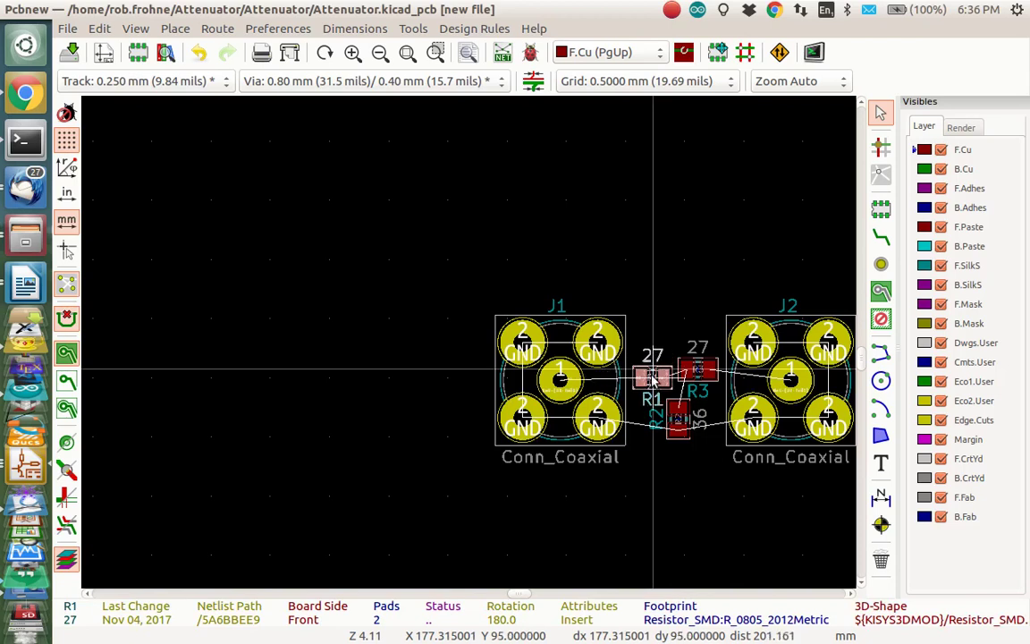
pyautogui.click(652, 379)
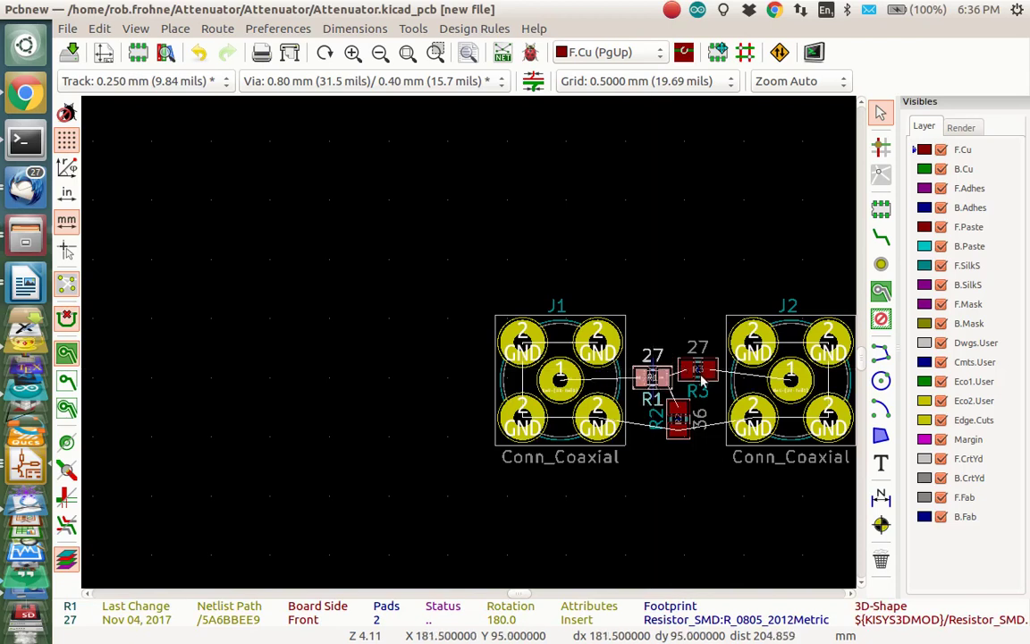
pyautogui.click(702, 380)
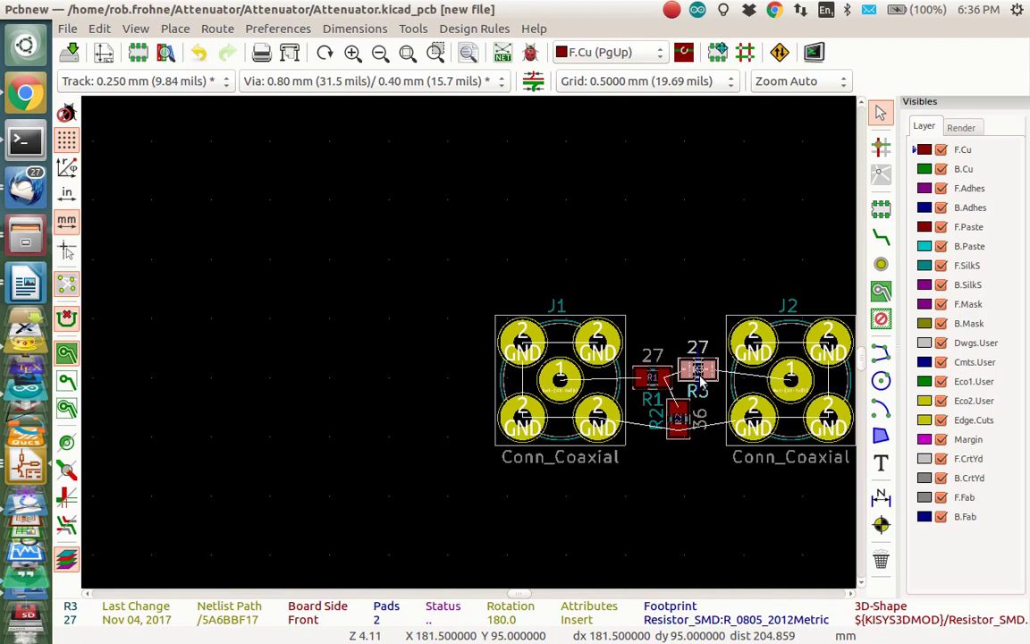
pyautogui.press('m')
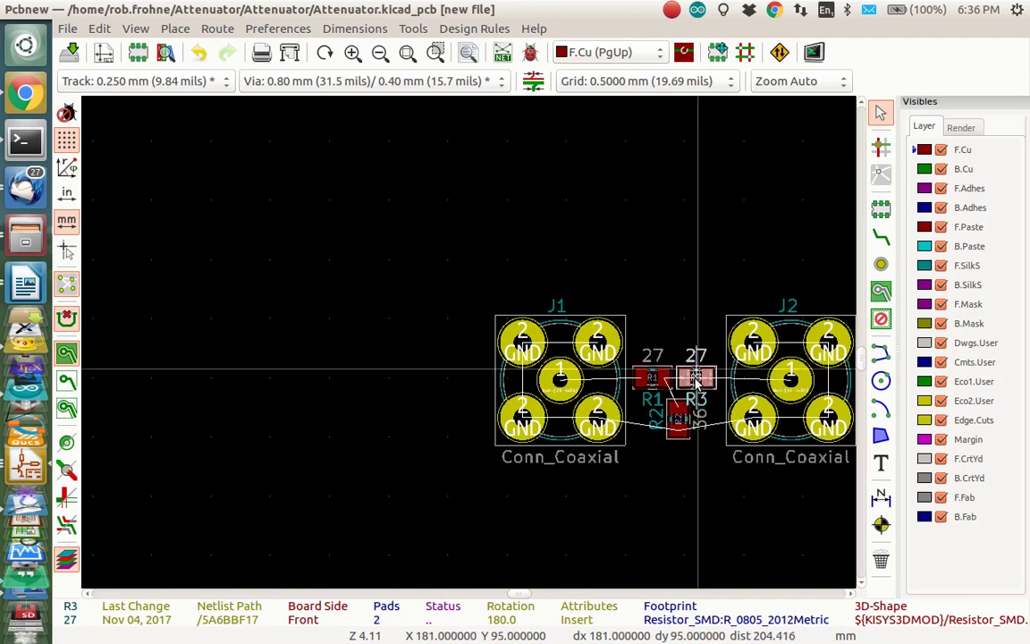
pyautogui.click(697, 380)
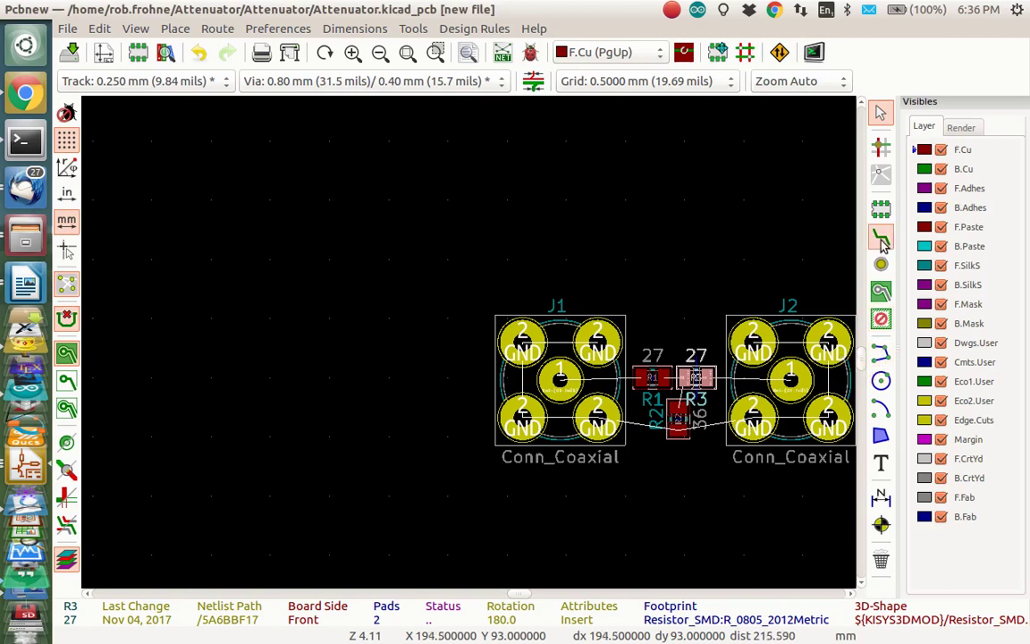
# Switch to Route Tracks and open the Design Rules Editor showing the Default net class
pyautogui.click(881, 240)
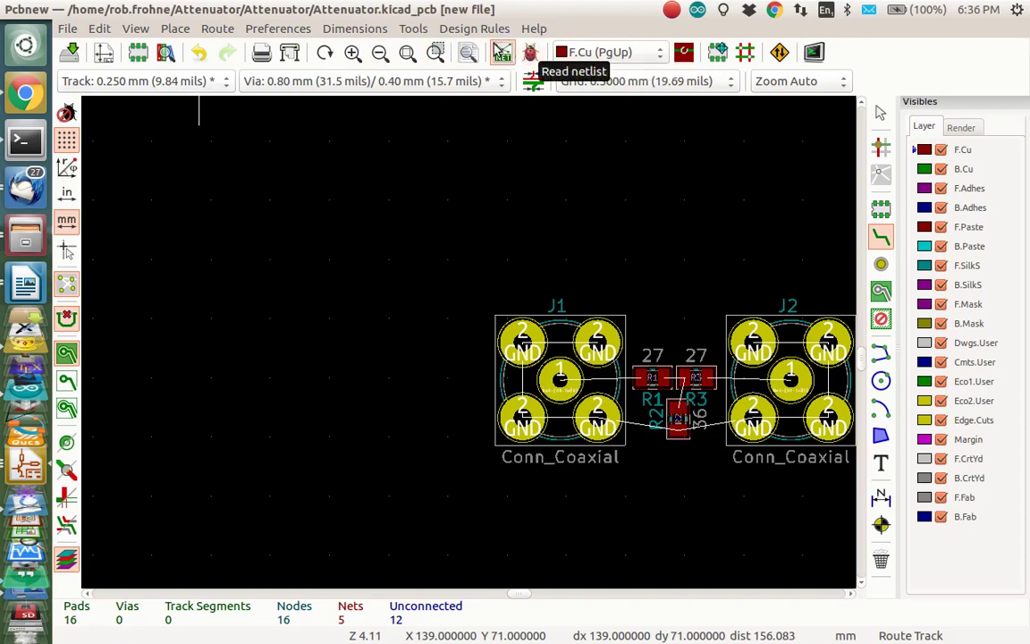
pyautogui.click(479, 30)
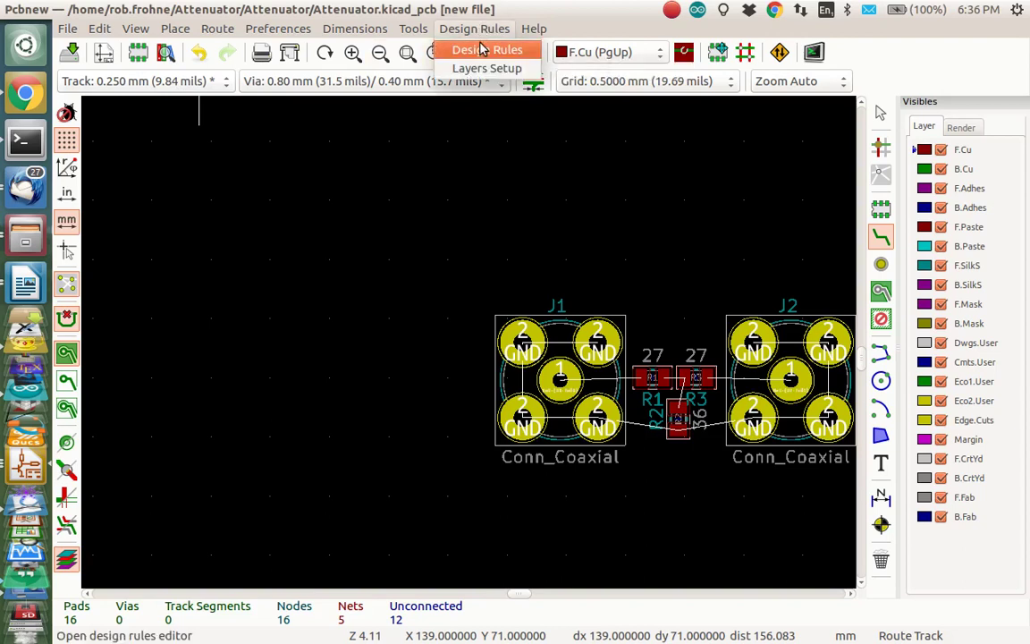
pyautogui.click(484, 51)
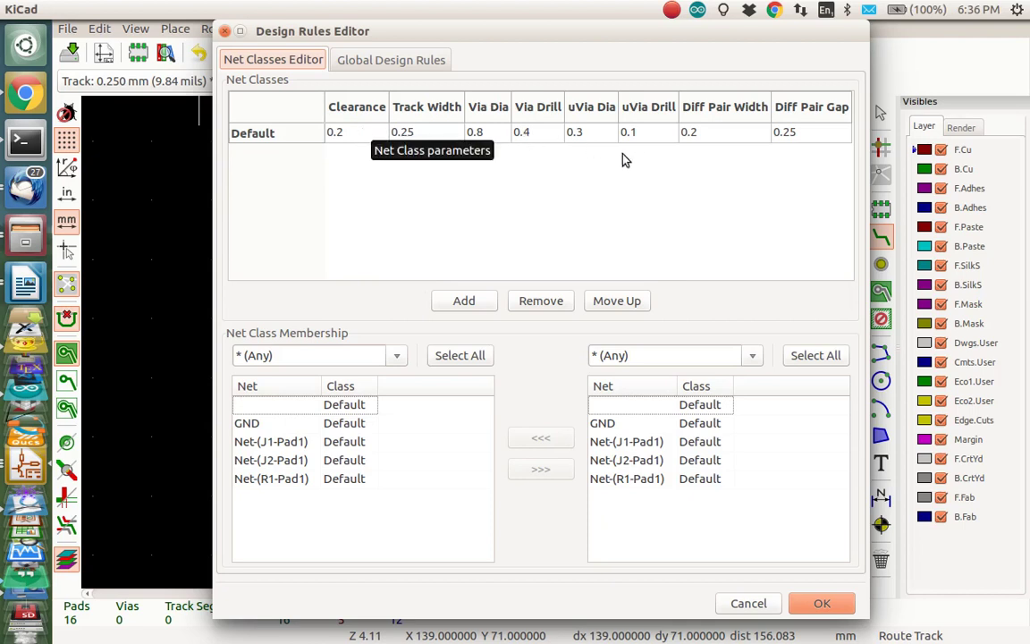
pyautogui.click(21, 93)
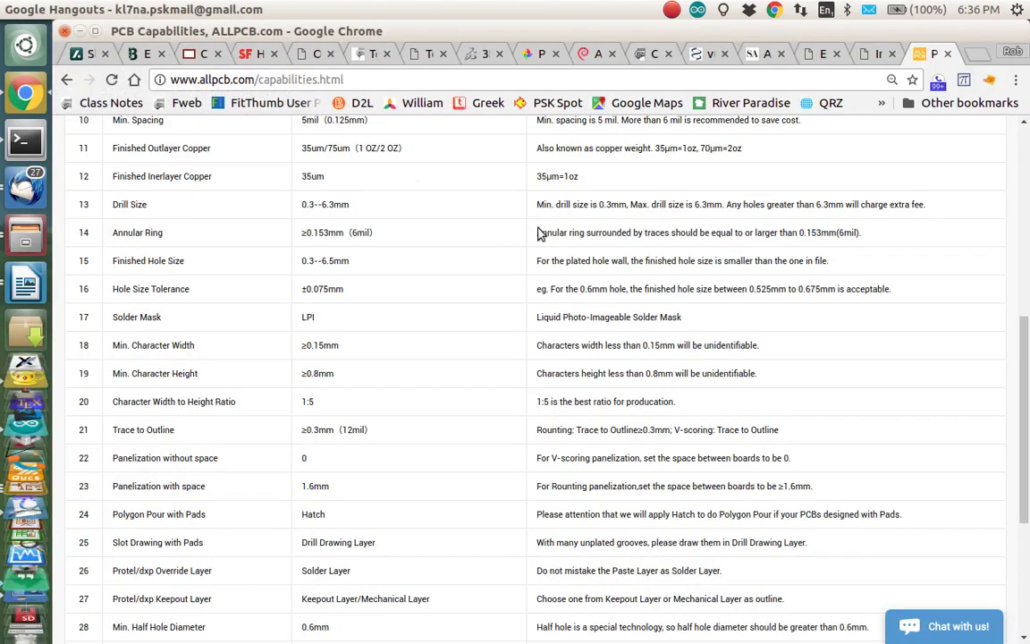
pyautogui.scroll(6, 697, 230)
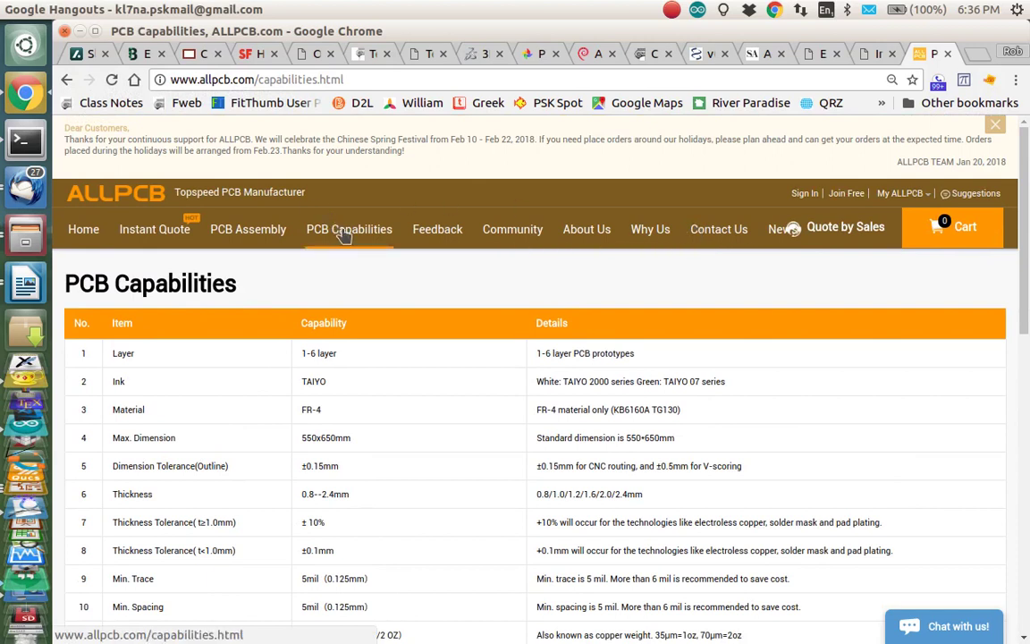
pyautogui.scroll(-3, 679, 370)
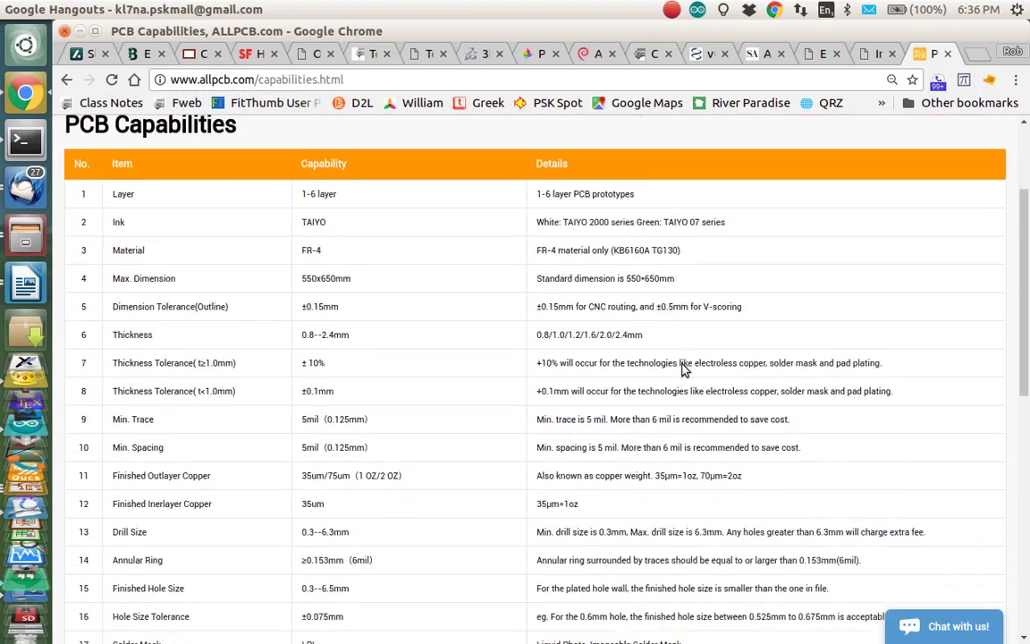
pyautogui.scroll(-2, 679, 370)
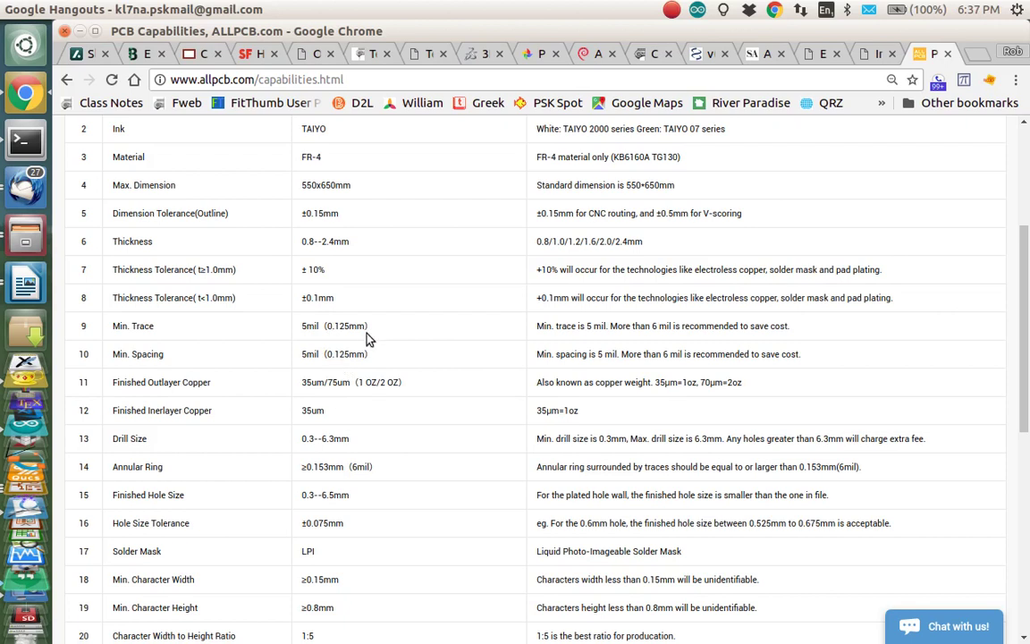
pyautogui.hotkey('alt', 'Tab')
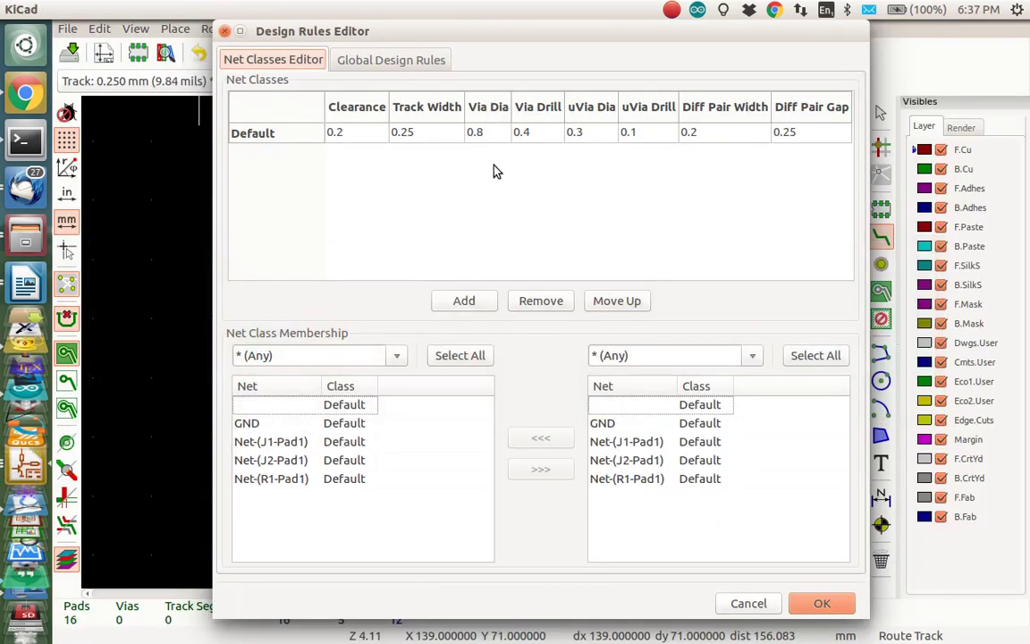
# Change the Default net class track width from 0.25 to 1.00 mm and apply it
pyautogui.click(416, 133)
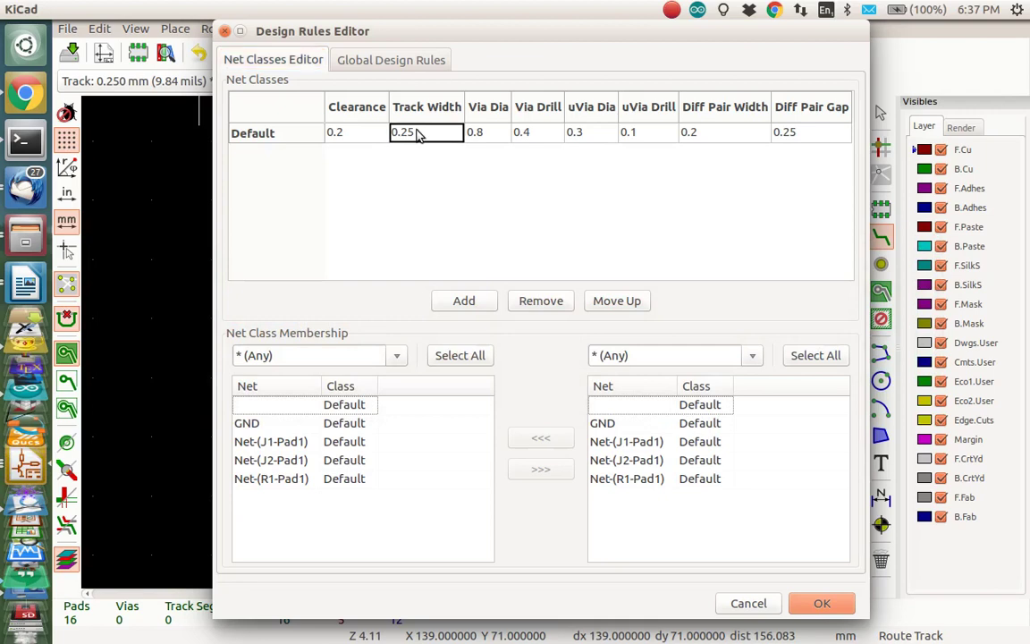
pyautogui.click(416, 132)
pyautogui.press('BackSpace')
pyautogui.press('BackSpace')
pyautogui.press('BackSpace')
pyautogui.press('BackSpace')
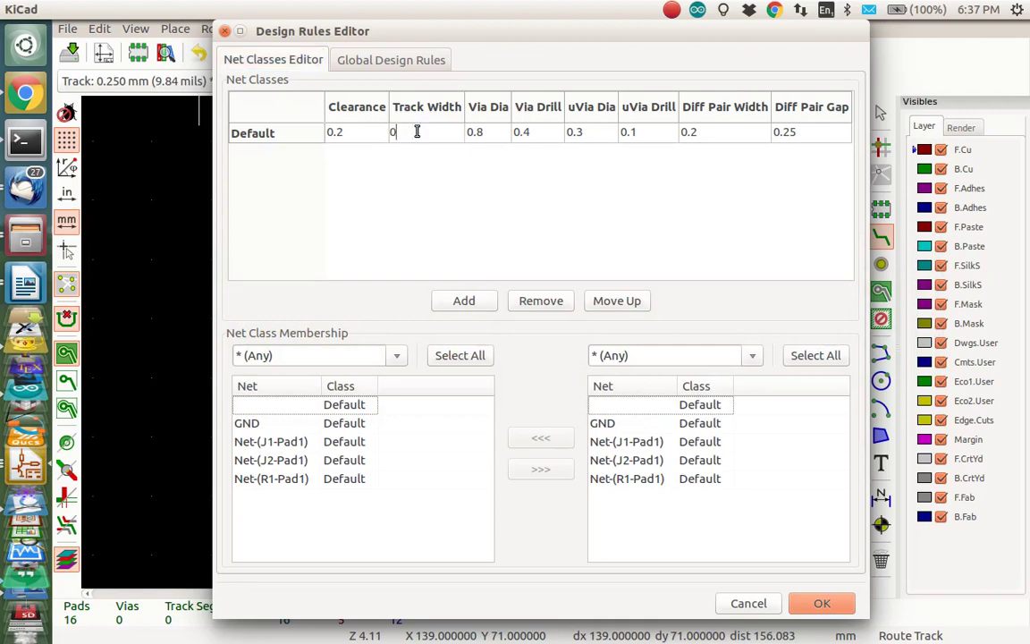
pyautogui.write('1.00')
pyautogui.press('Return')
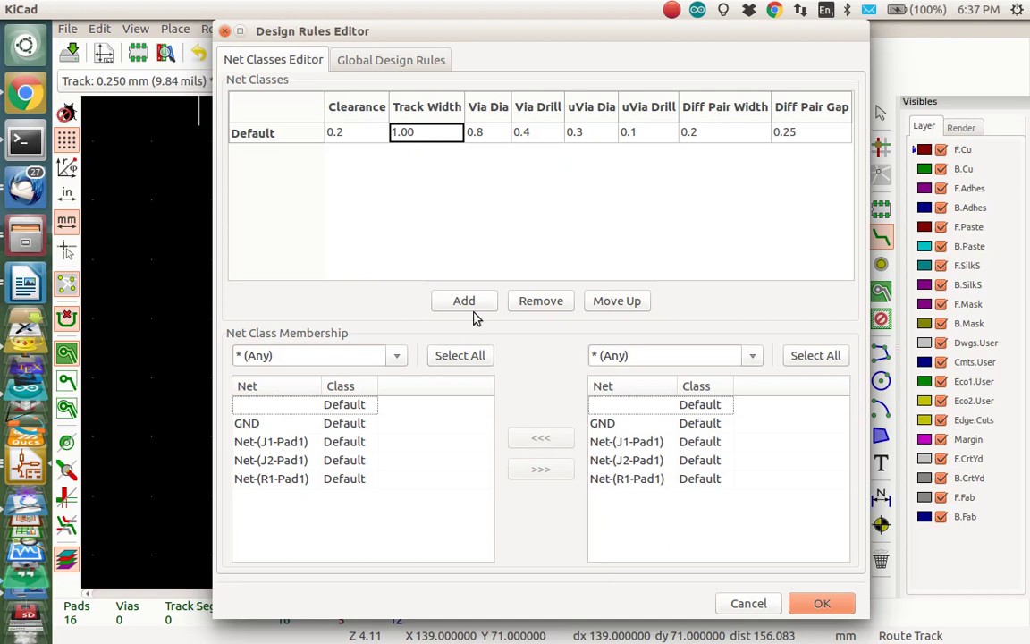
pyautogui.click(820, 604)
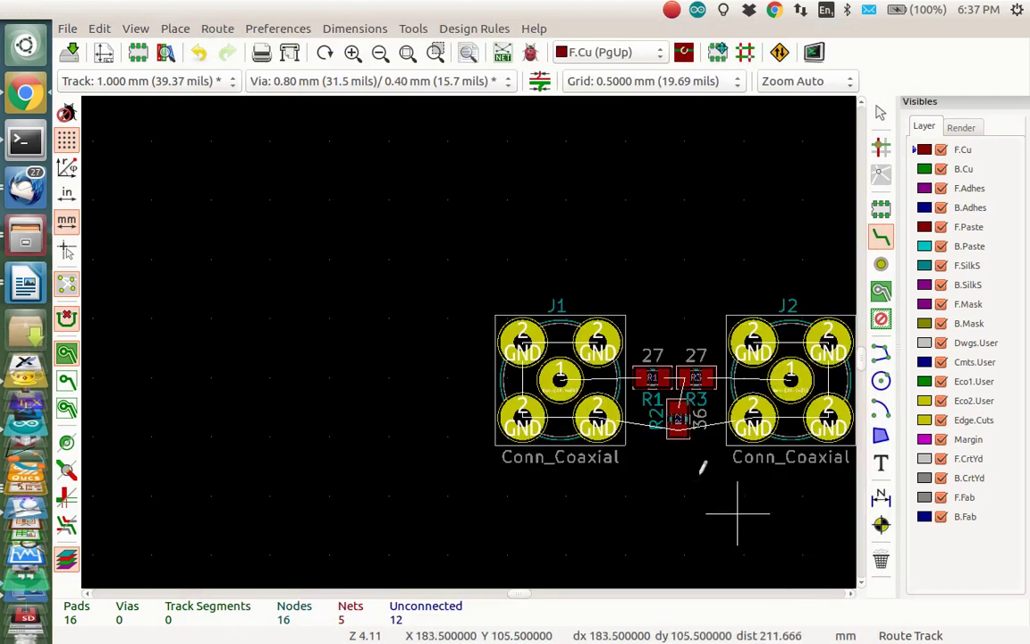
# Route signal tracks from J1's centre pin to R1 and from R3 to J2's centre pin
pyautogui.click(562, 379)
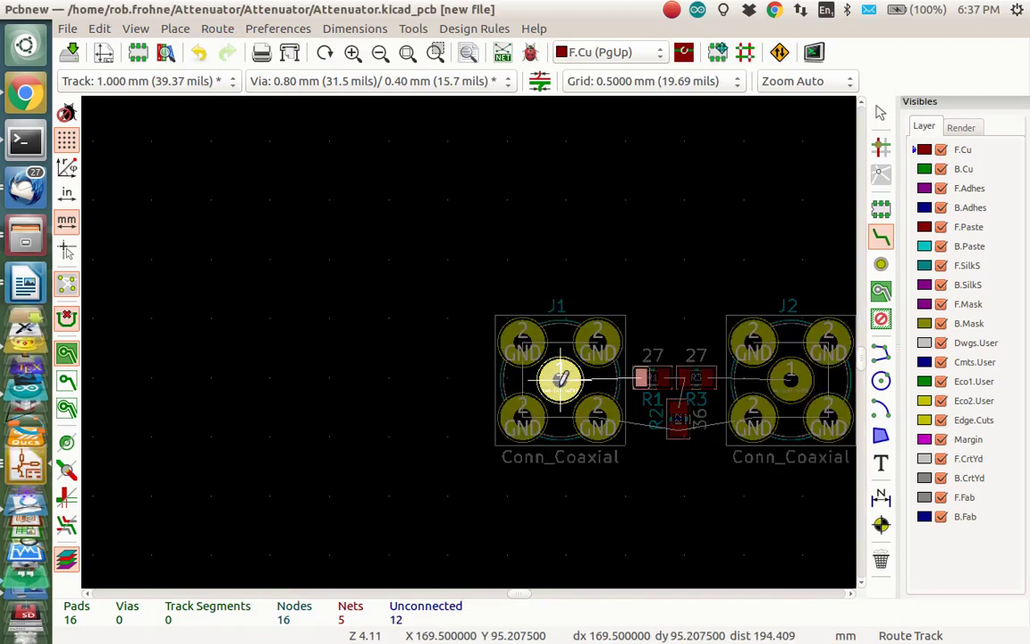
pyautogui.click(646, 376)
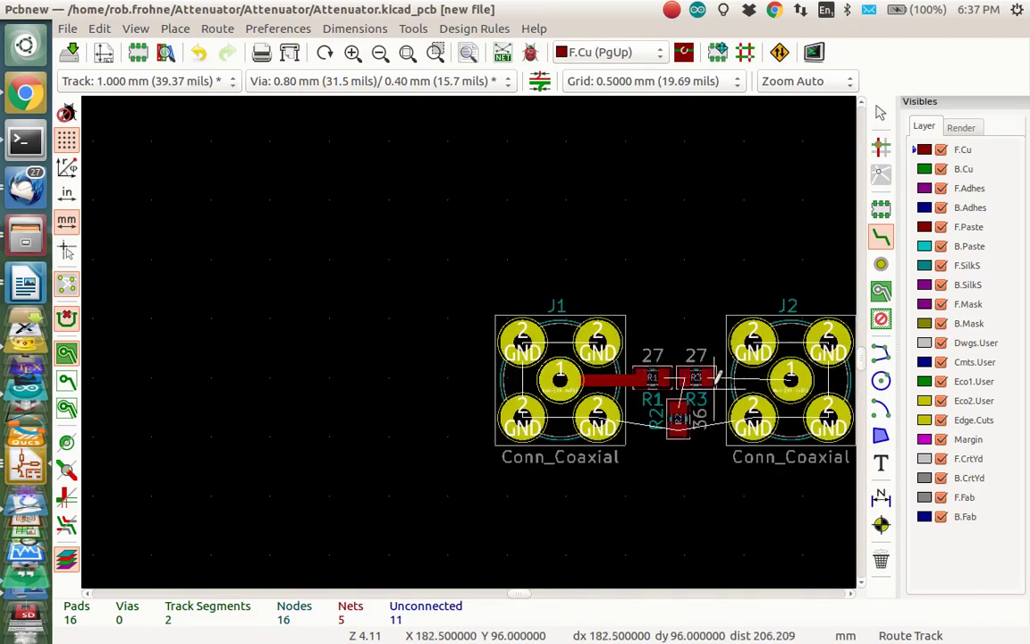
pyautogui.click(708, 375)
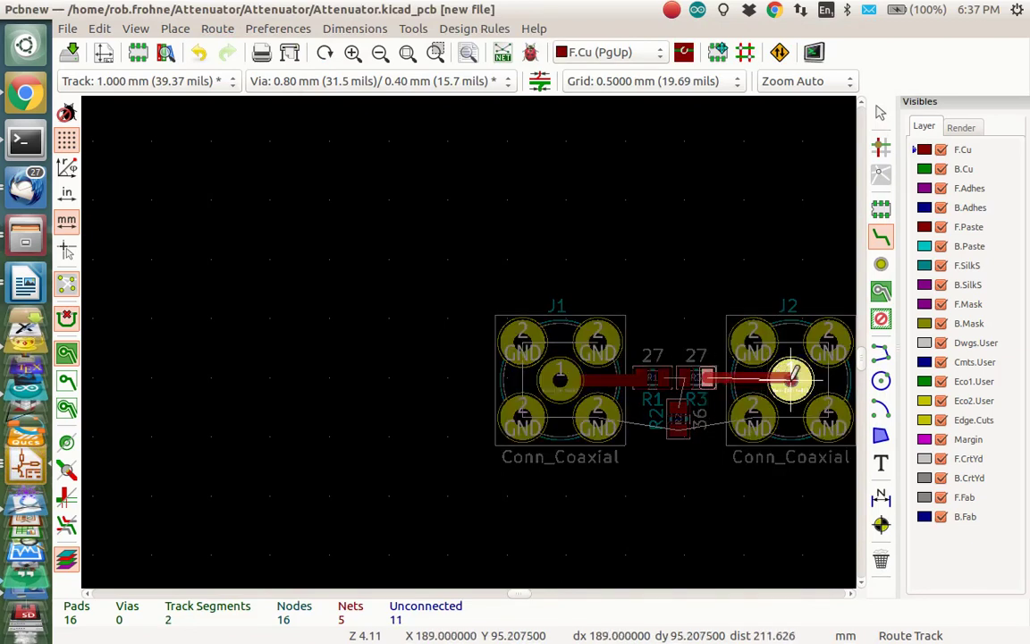
pyautogui.click(791, 380)
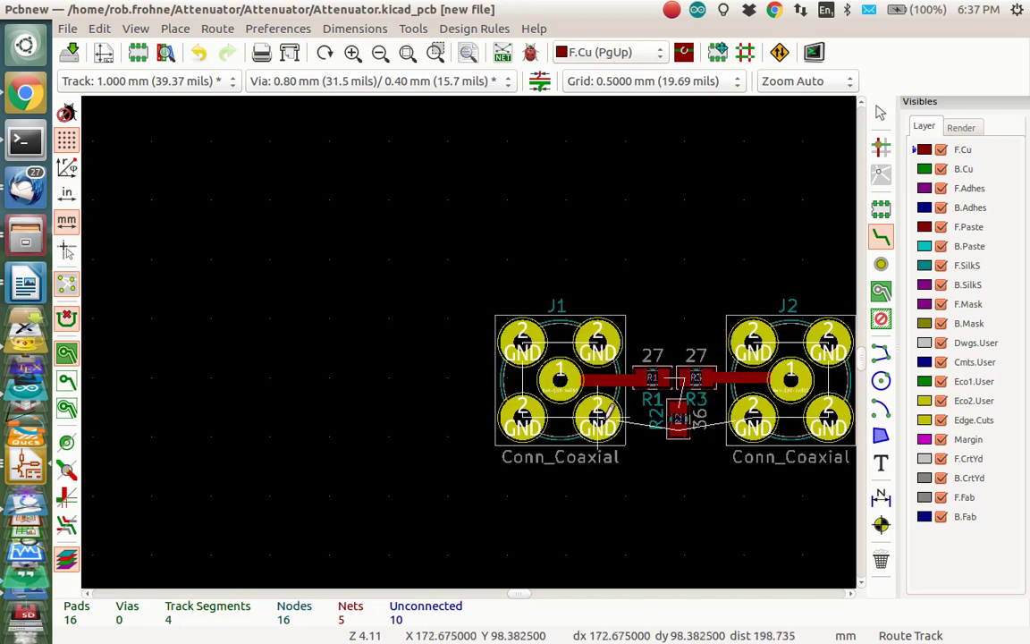
# Link all four J1 ground pads together and run a ground track to R2's pad
pyautogui.click(597, 343)
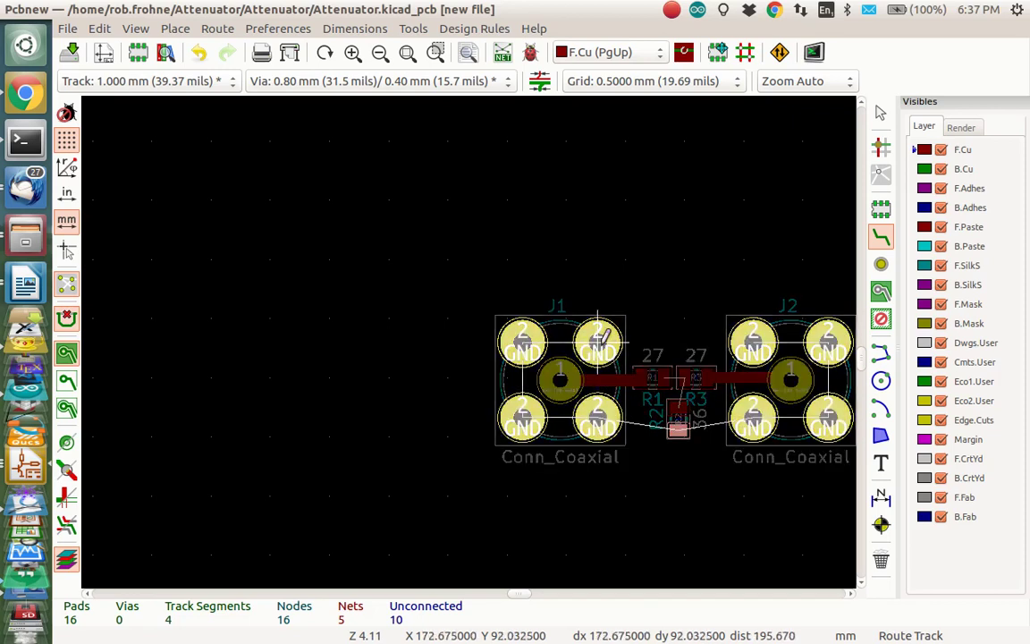
pyautogui.click(523, 339)
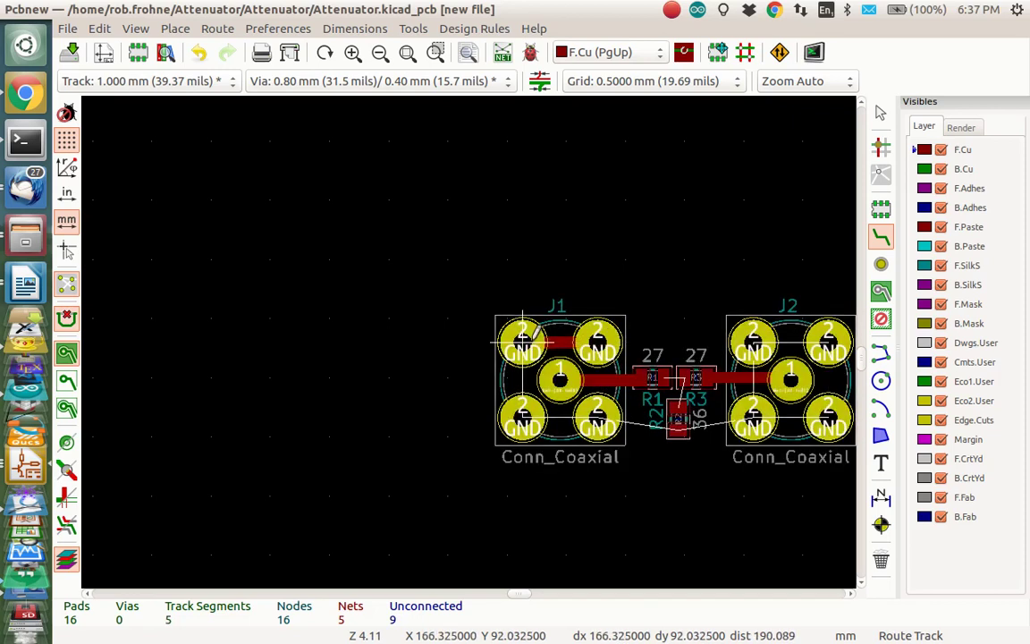
pyautogui.click(523, 340)
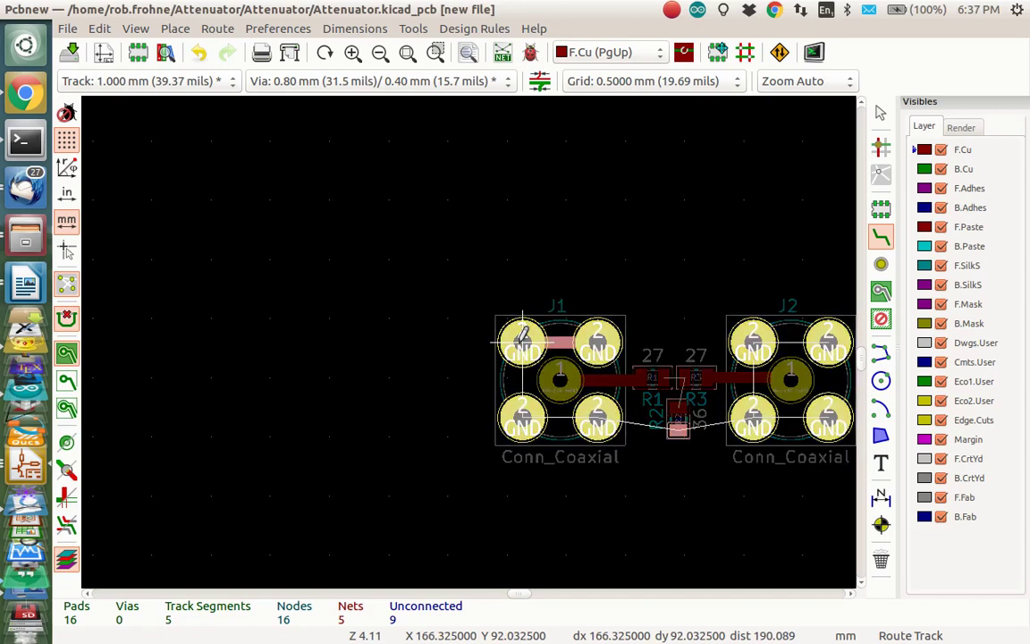
pyautogui.click(523, 418)
pyautogui.click(523, 419)
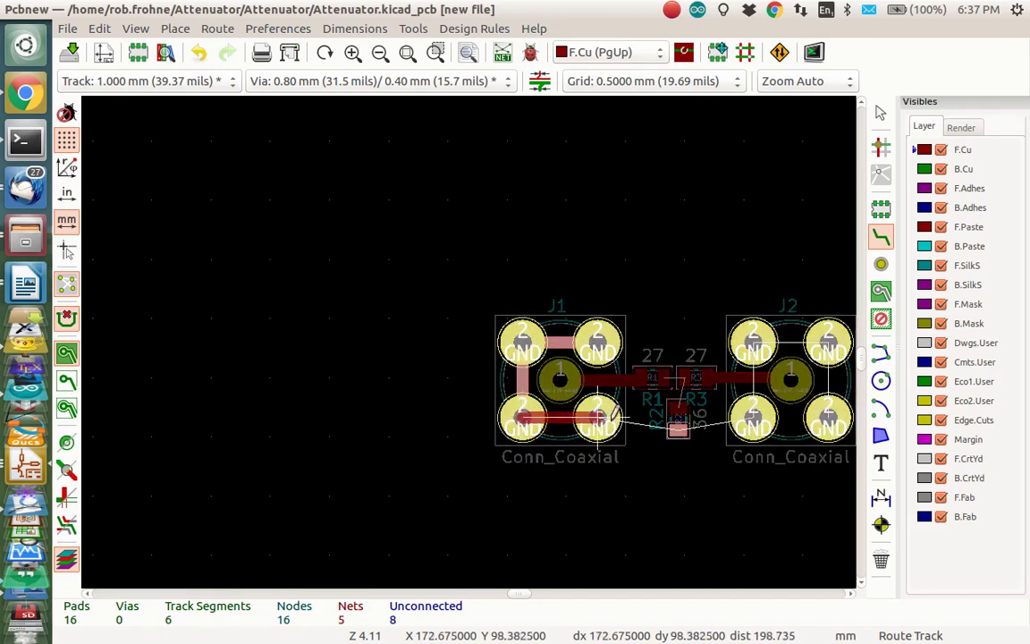
pyautogui.click(614, 413)
pyautogui.click(613, 413)
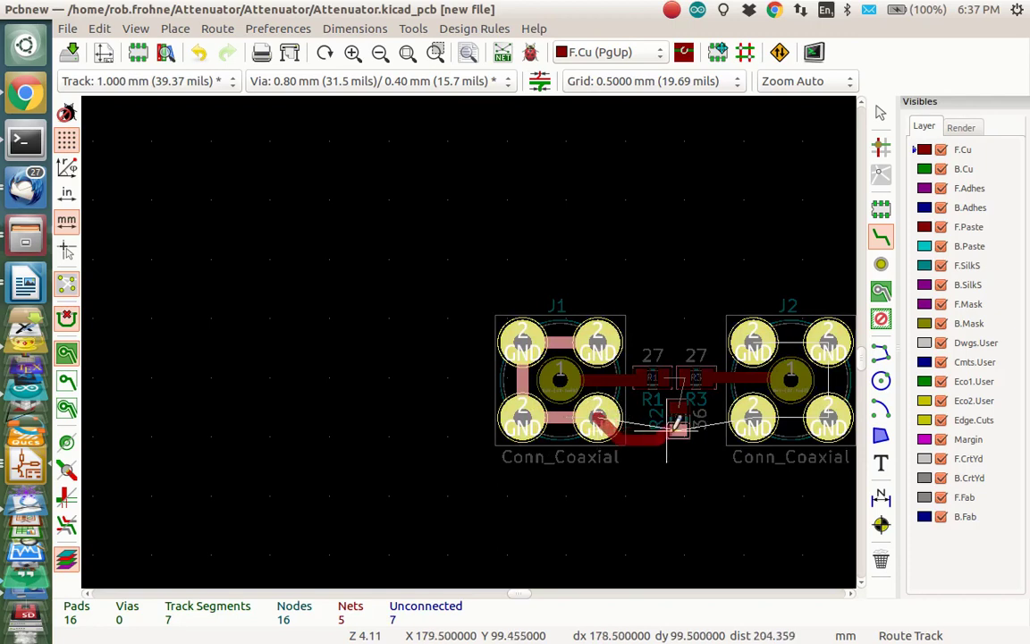
pyautogui.click(684, 431)
# Route ground from R2 to J2 and join all of J2's ground pads
pyautogui.click(684, 429)
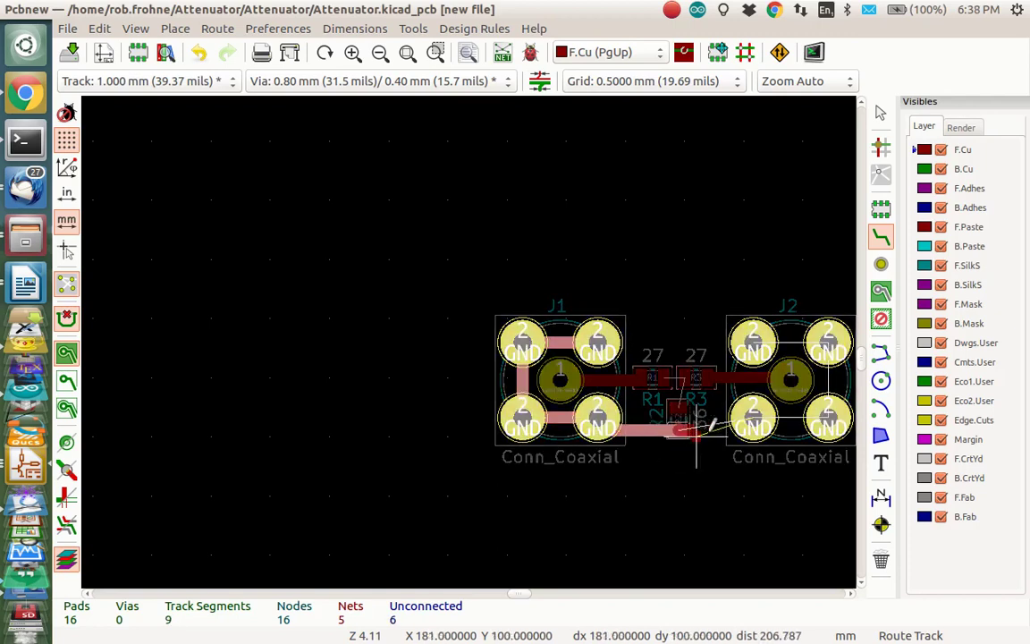
pyautogui.click(756, 419)
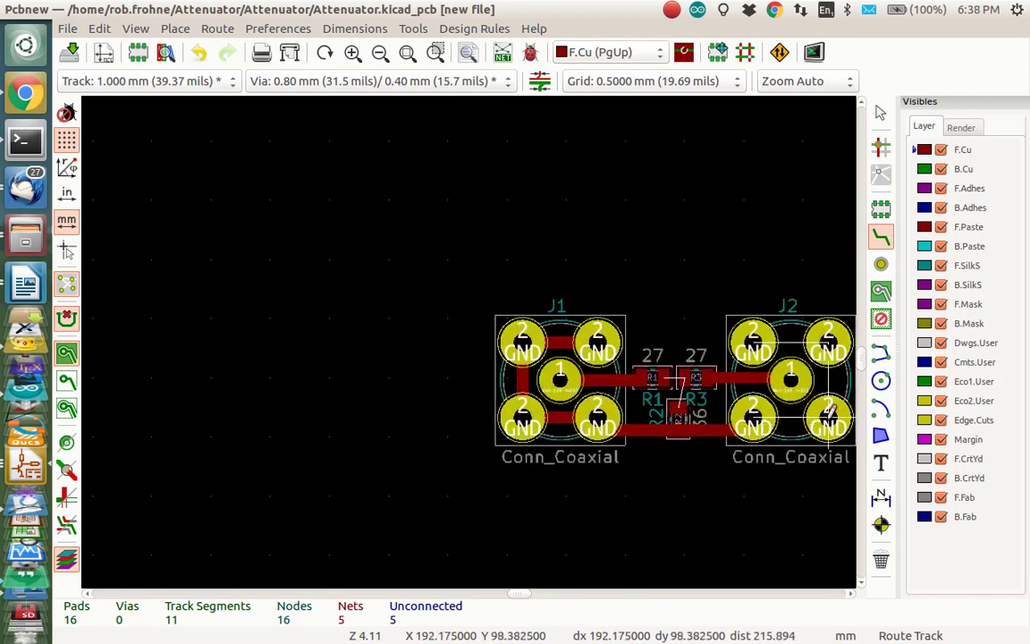
pyautogui.click(767, 413)
pyautogui.keyDown('ctrl'); pyautogui.hscroll(3, 793, 411); pyautogui.keyUp('ctrl')
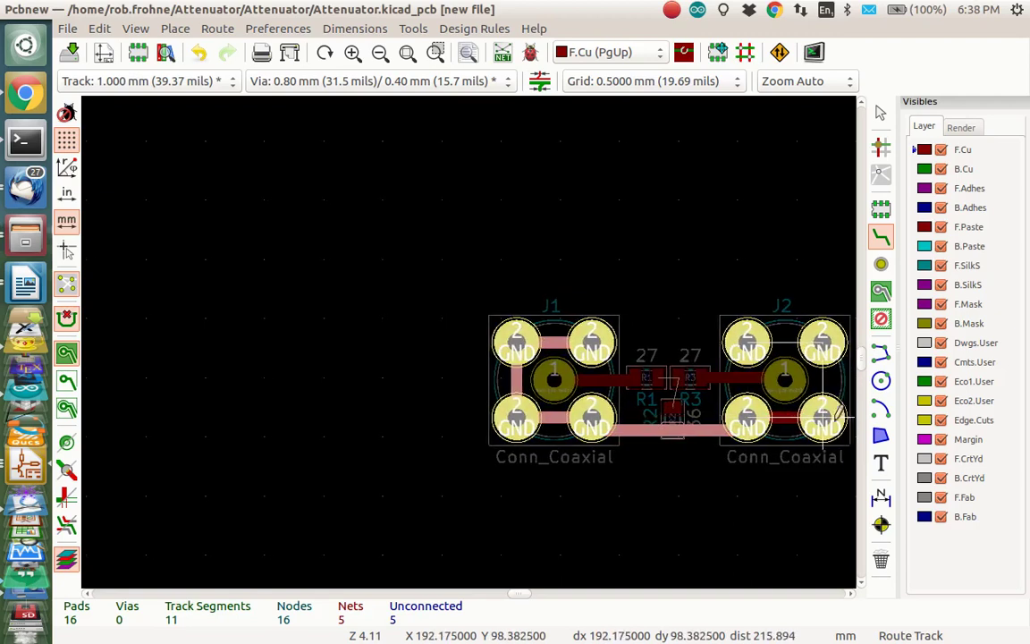
pyautogui.click(768, 415)
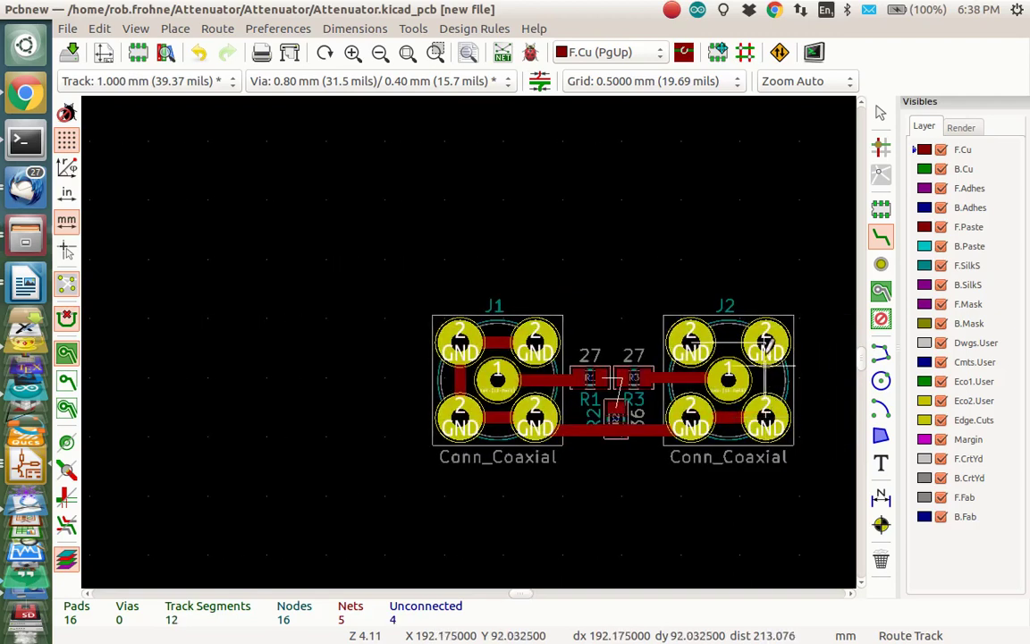
pyautogui.click(767, 415)
pyautogui.click(766, 337)
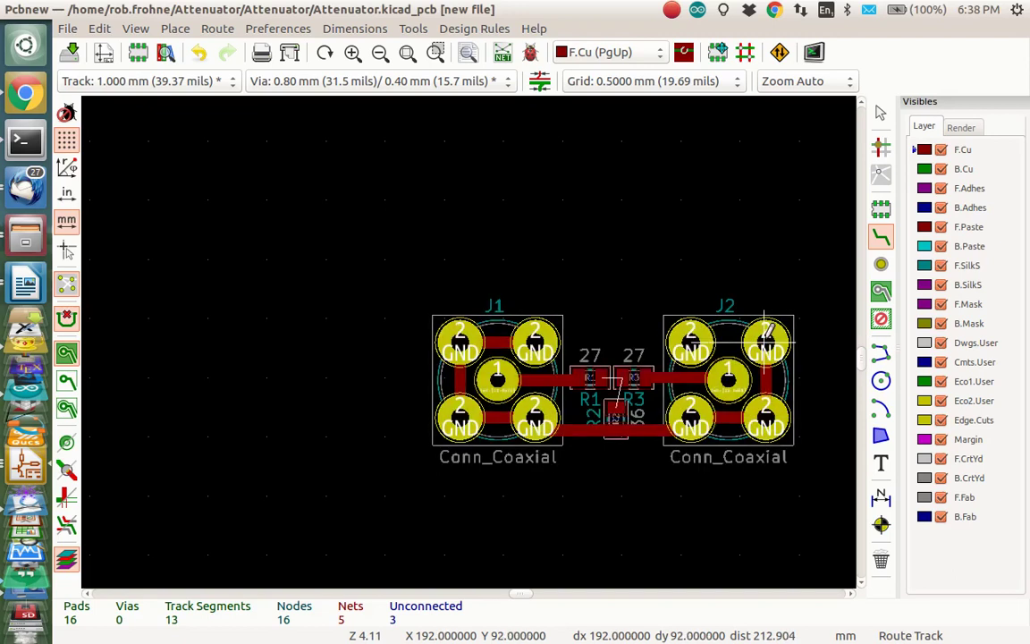
pyautogui.click(766, 336)
pyautogui.click(690, 336)
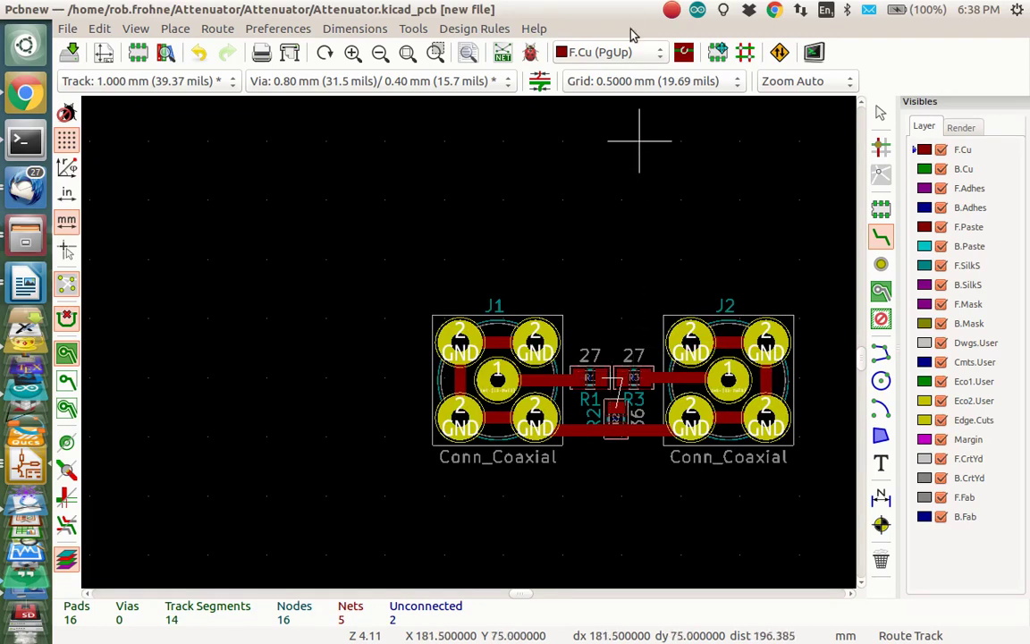
pyautogui.click(531, 55)
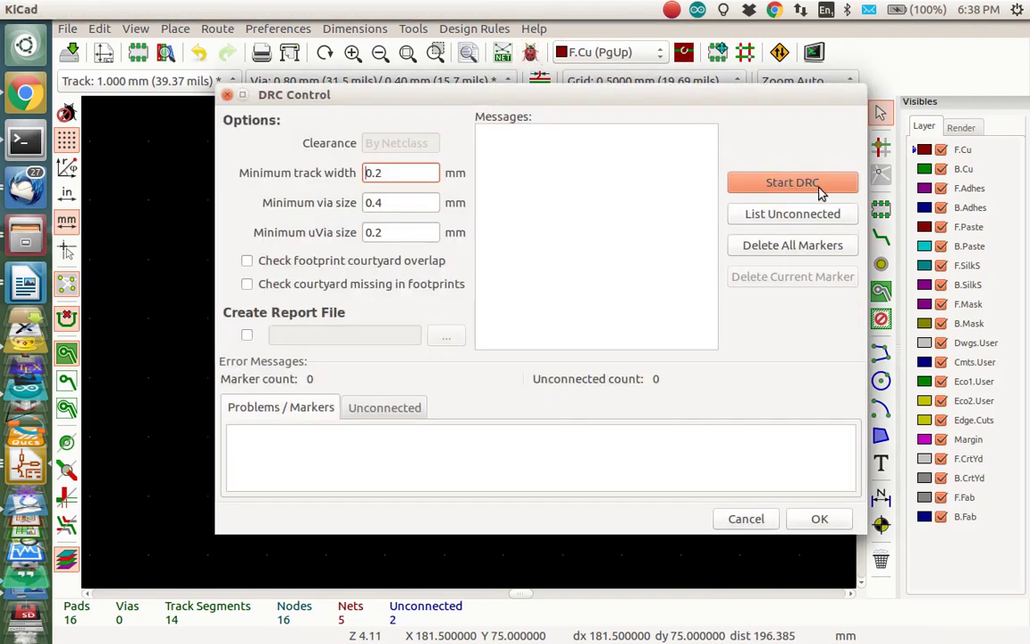
pyautogui.click(819, 184)
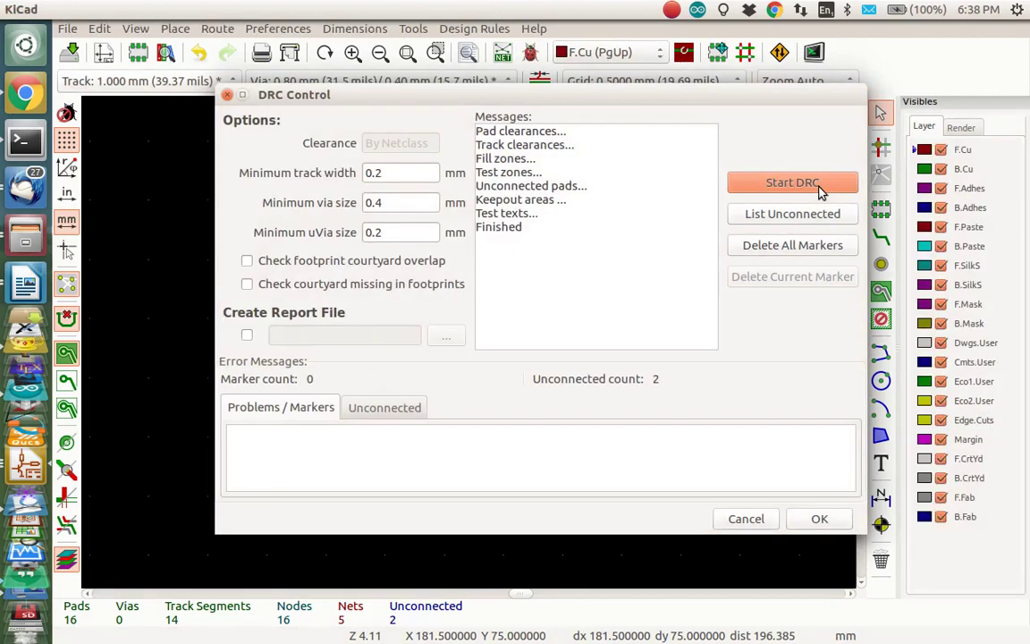
pyautogui.click(395, 410)
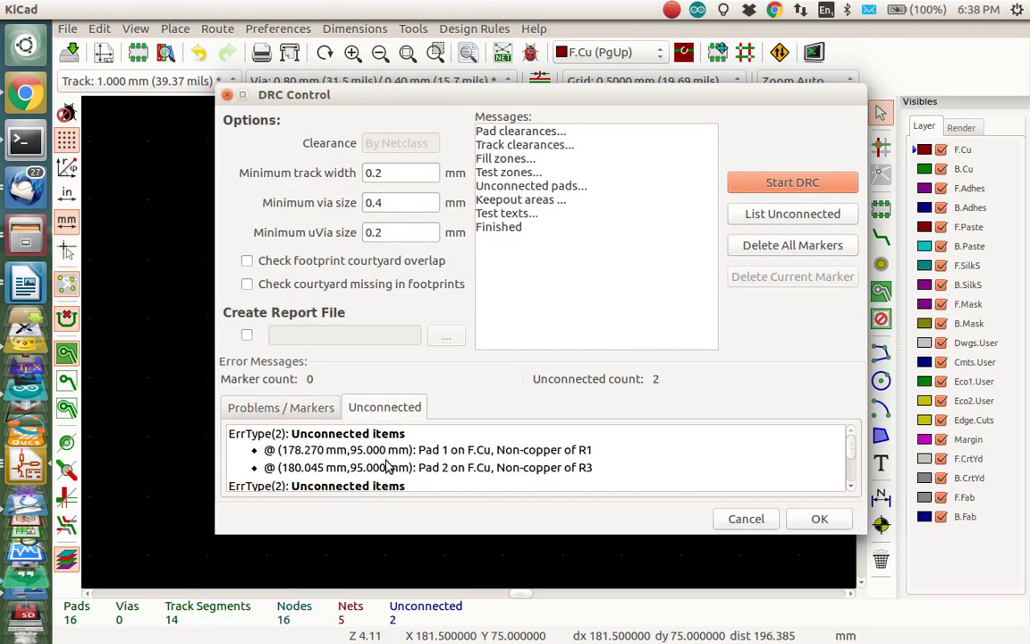
pyautogui.scroll(-1, 467, 469)
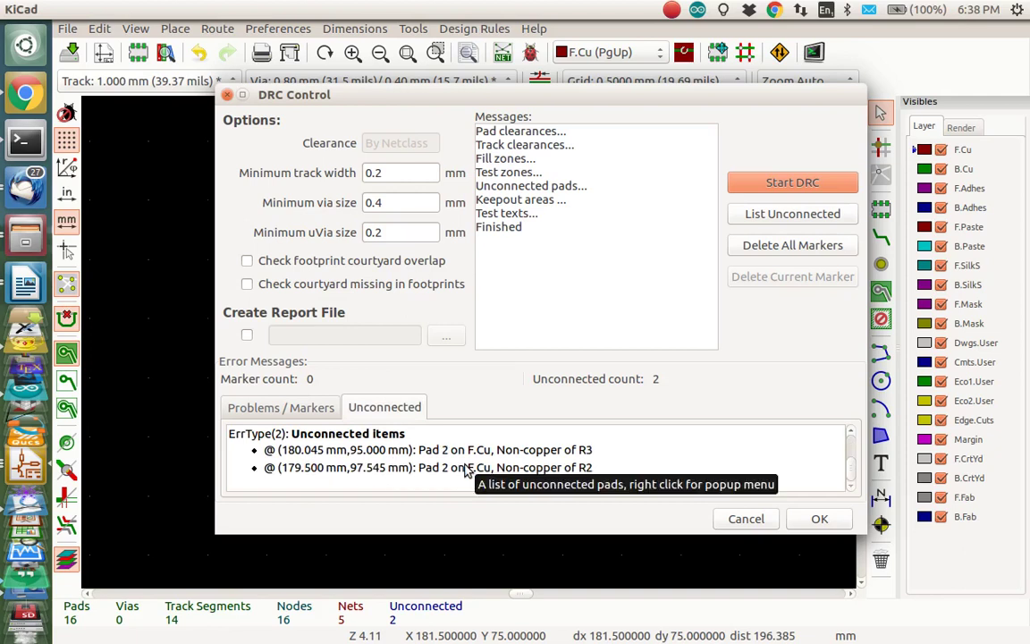
pyautogui.click(800, 517)
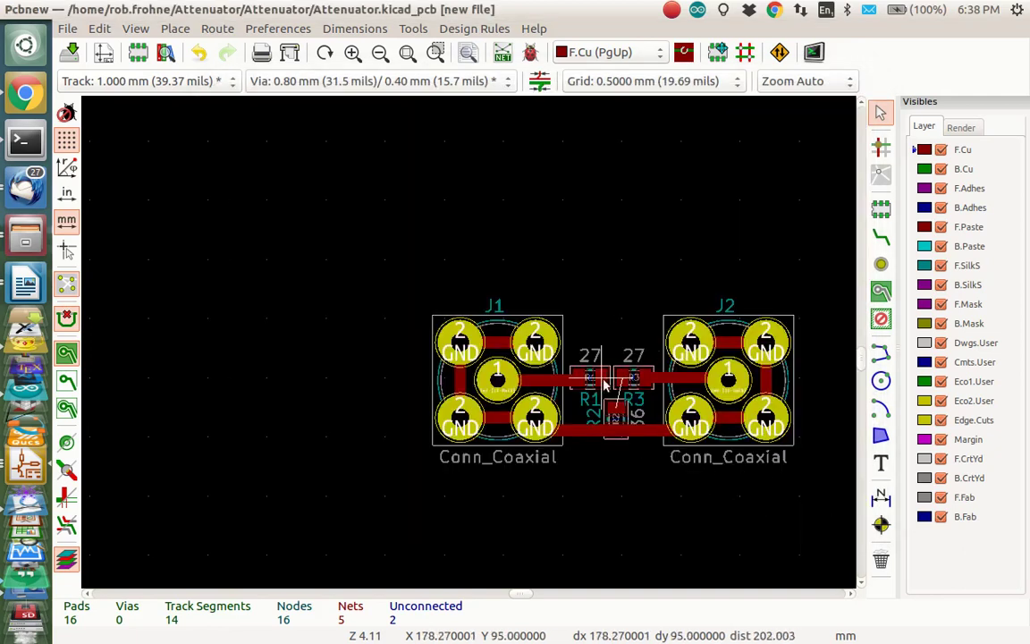
# Route the last tracks from R1's pad to R3 and from R3 to R2, leaving 0 unconnected
pyautogui.press('`')
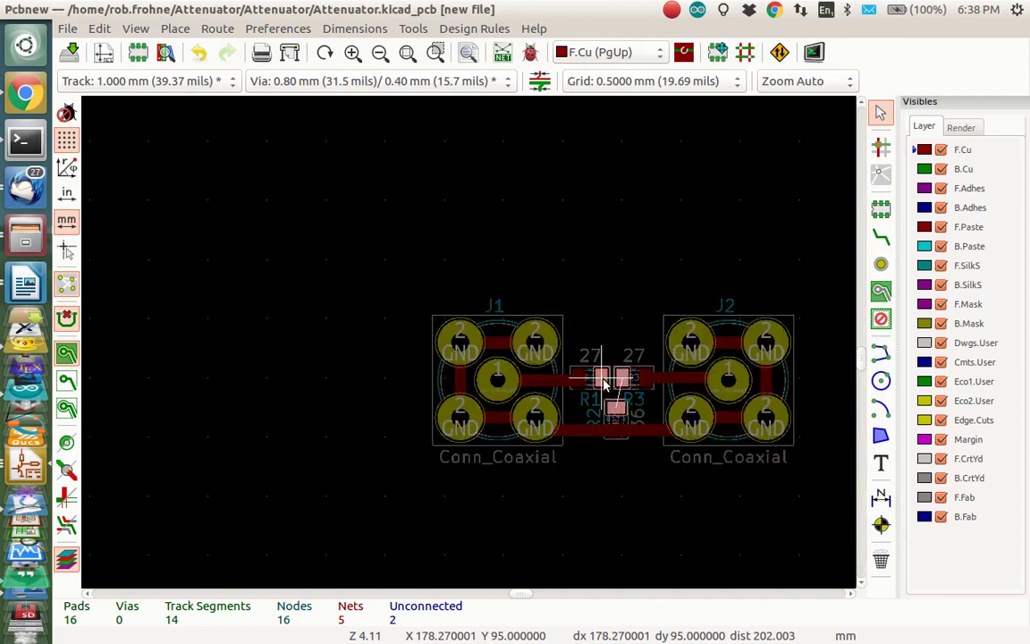
pyautogui.click(623, 380)
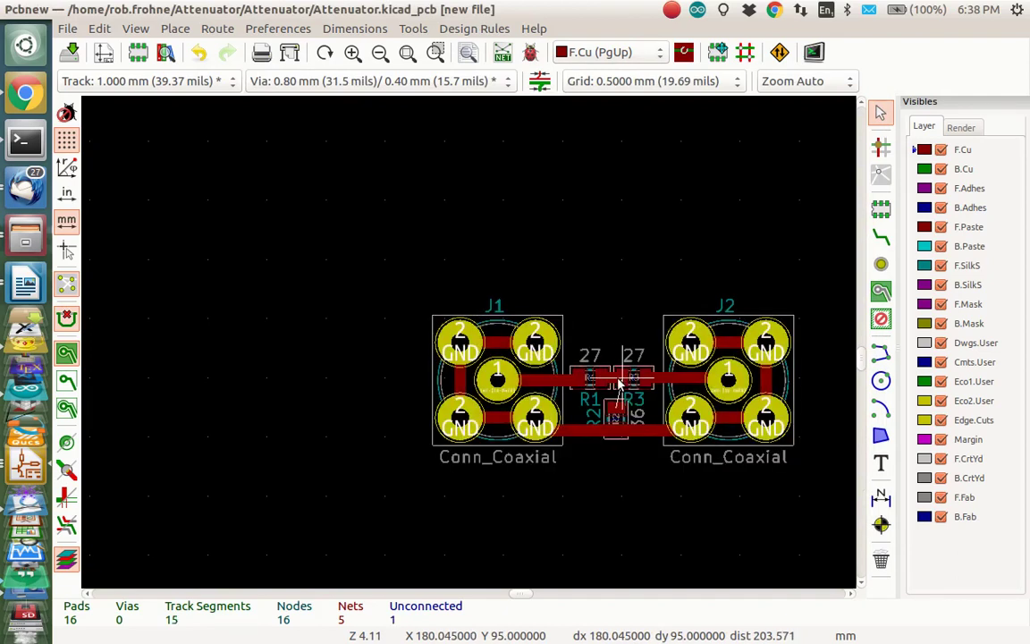
pyautogui.click(615, 383)
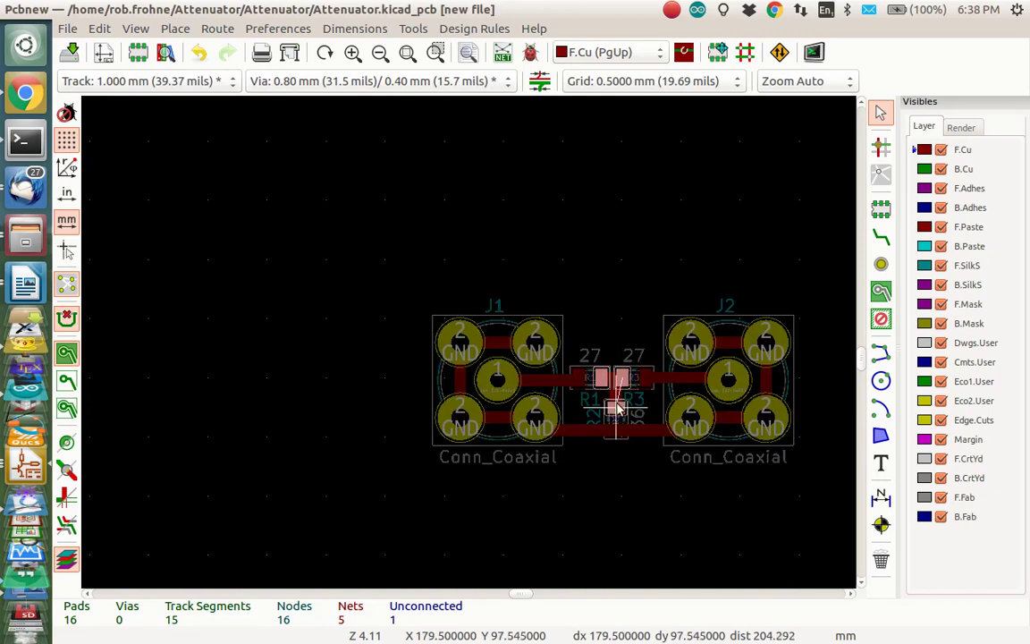
pyautogui.click(617, 409)
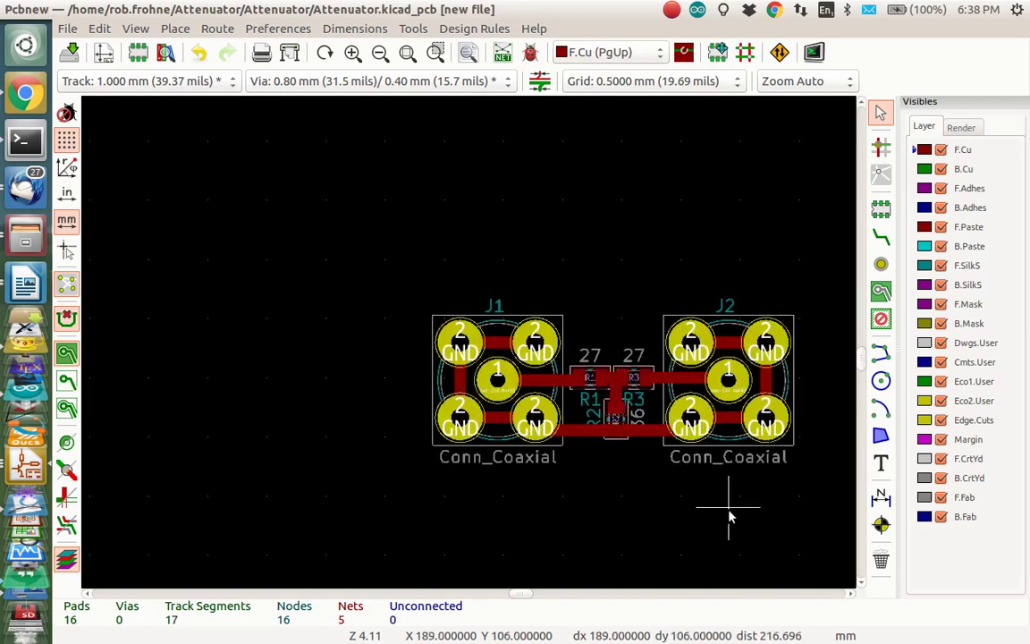
# Rerun the design rules check, confirm 0 markers and 0 unconnected items, and close it
pyautogui.click(529, 54)
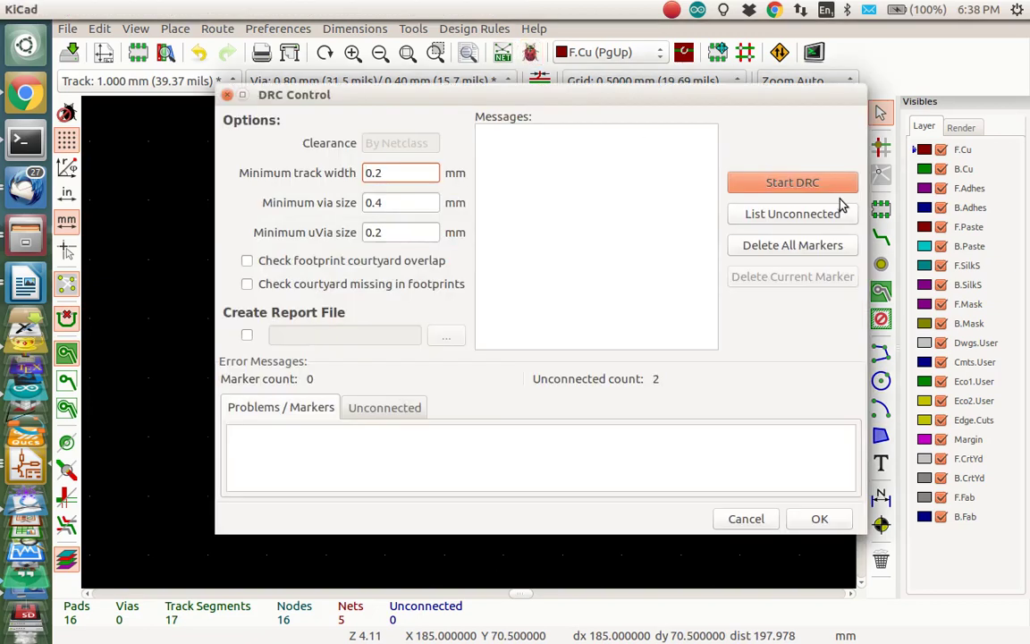
pyautogui.click(828, 192)
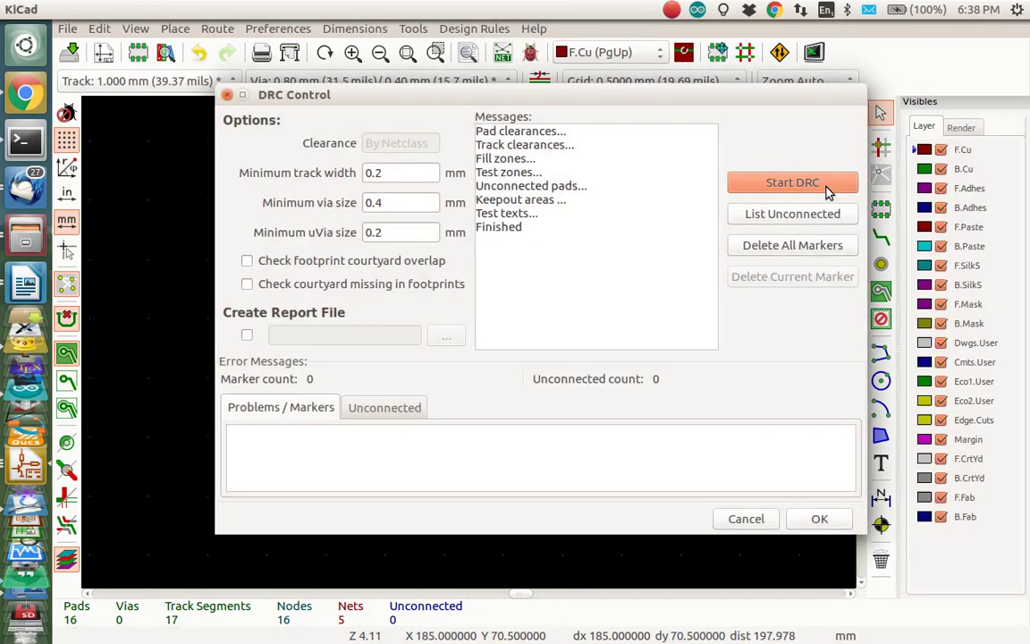
pyautogui.click(407, 411)
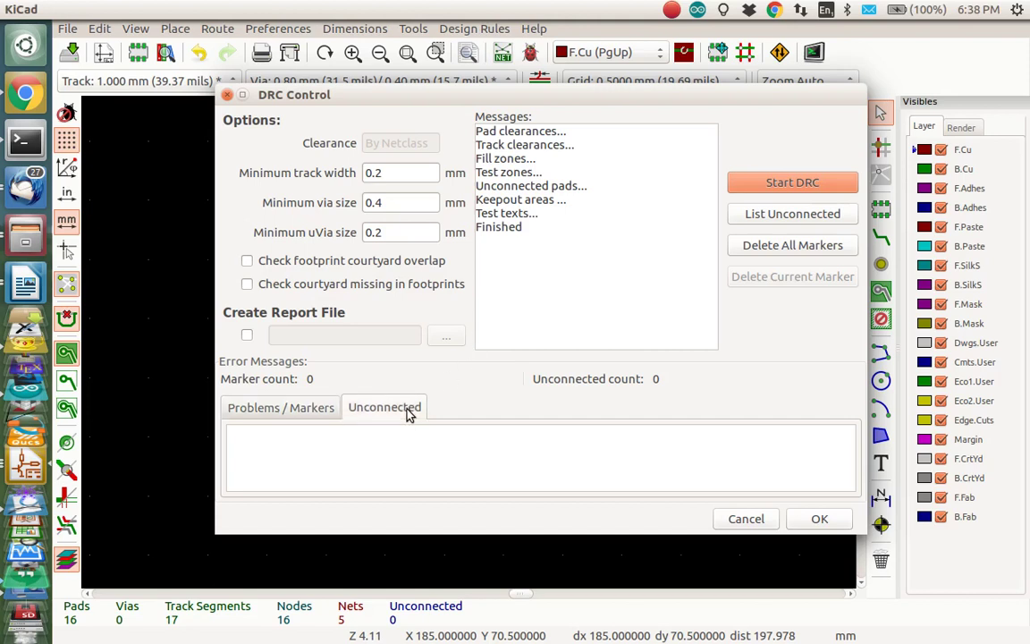
pyautogui.click(827, 523)
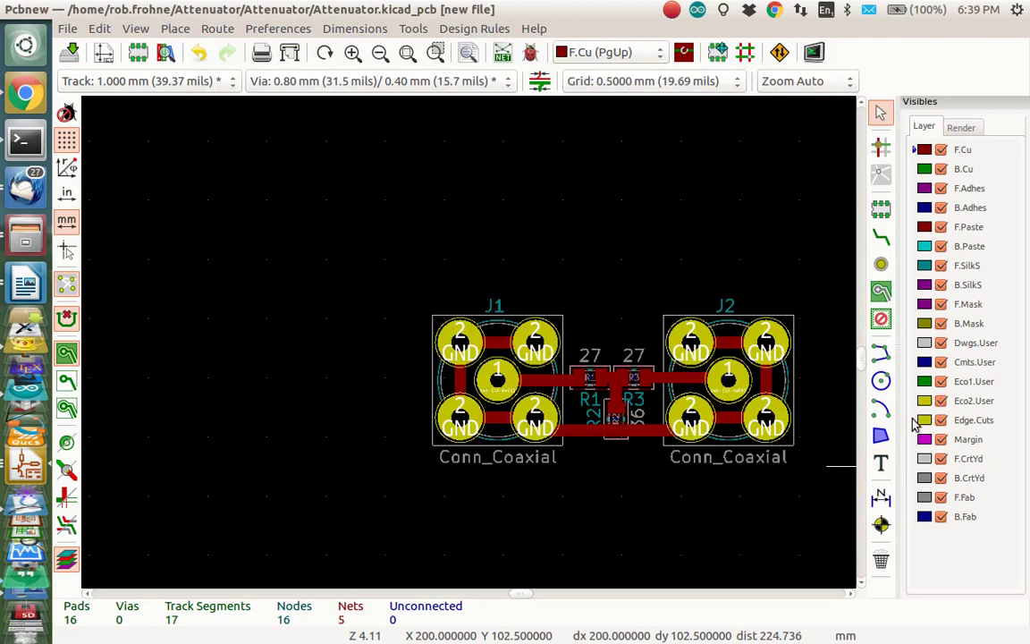
# Draw a closed rectangular Edge.Cuts outline with graphic lines around J1, R1–R3 and J2
pyautogui.click(916, 420)
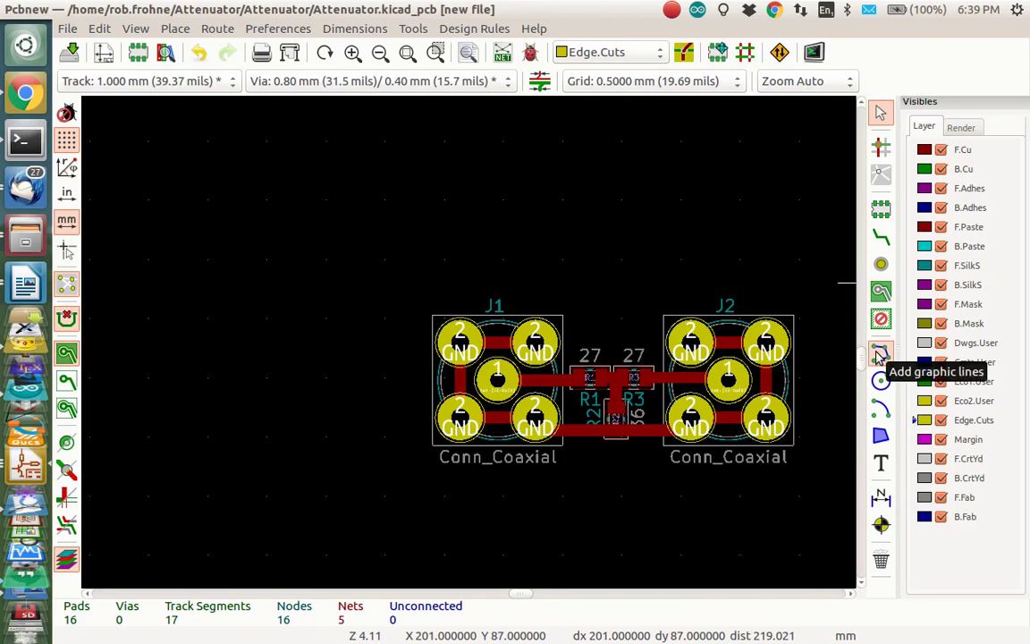
pyautogui.click(880, 355)
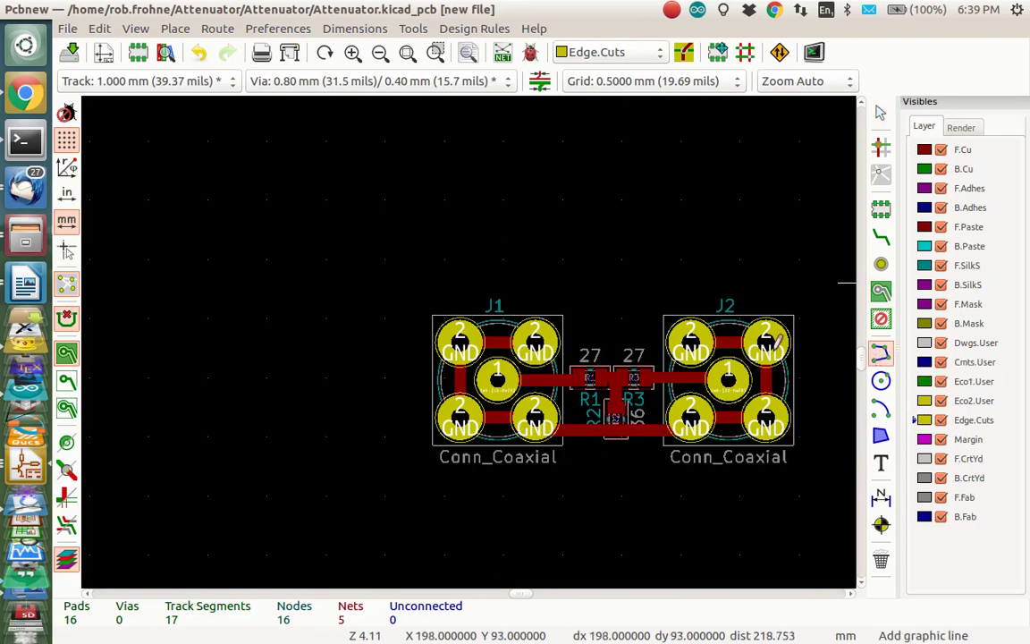
pyautogui.click(433, 313)
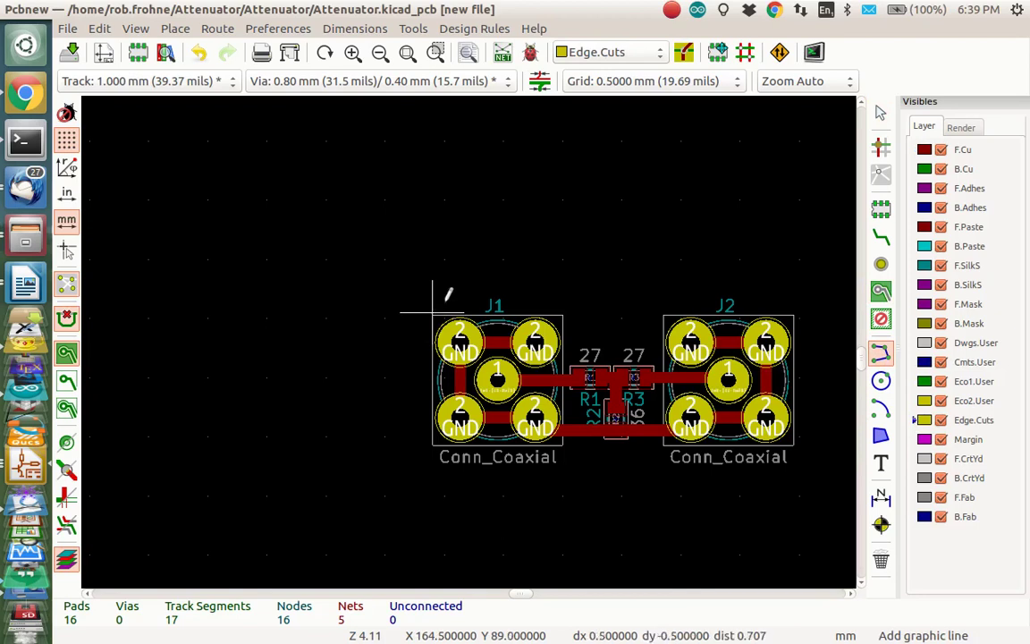
pyautogui.click(794, 313)
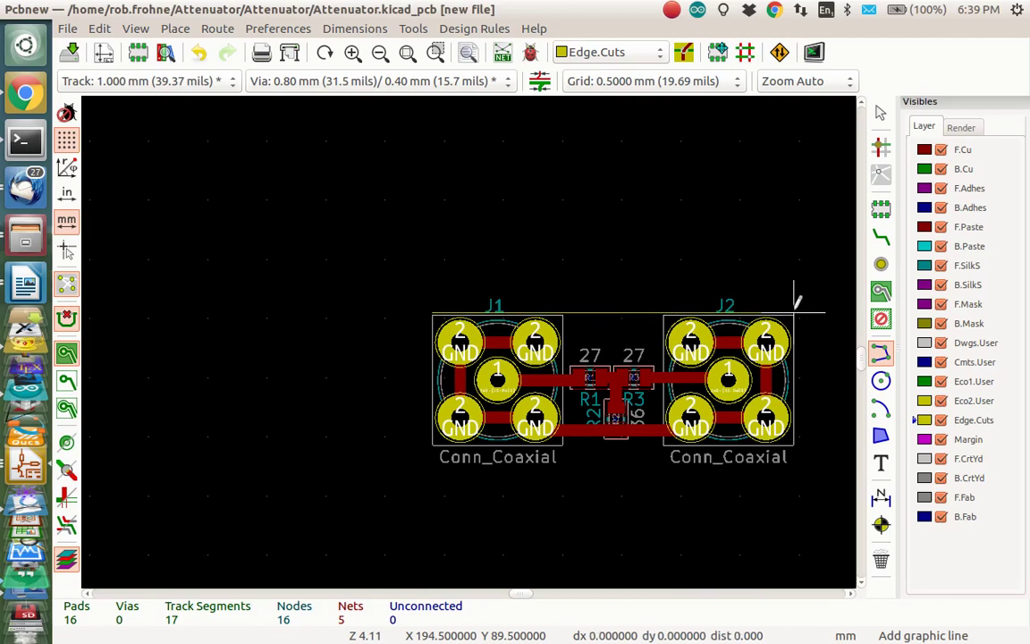
pyautogui.click(794, 449)
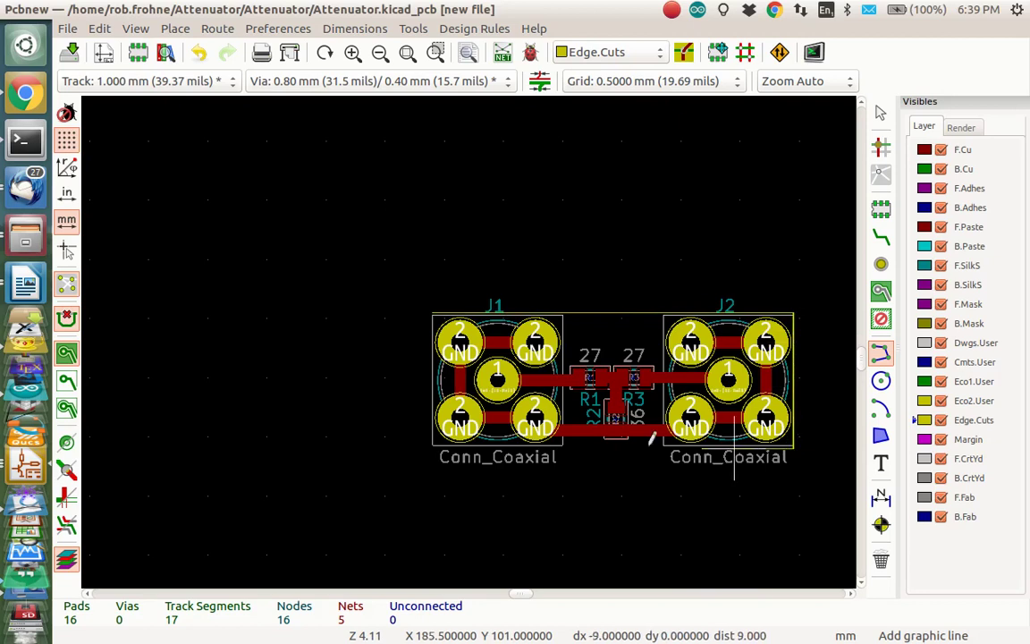
pyautogui.click(432, 449)
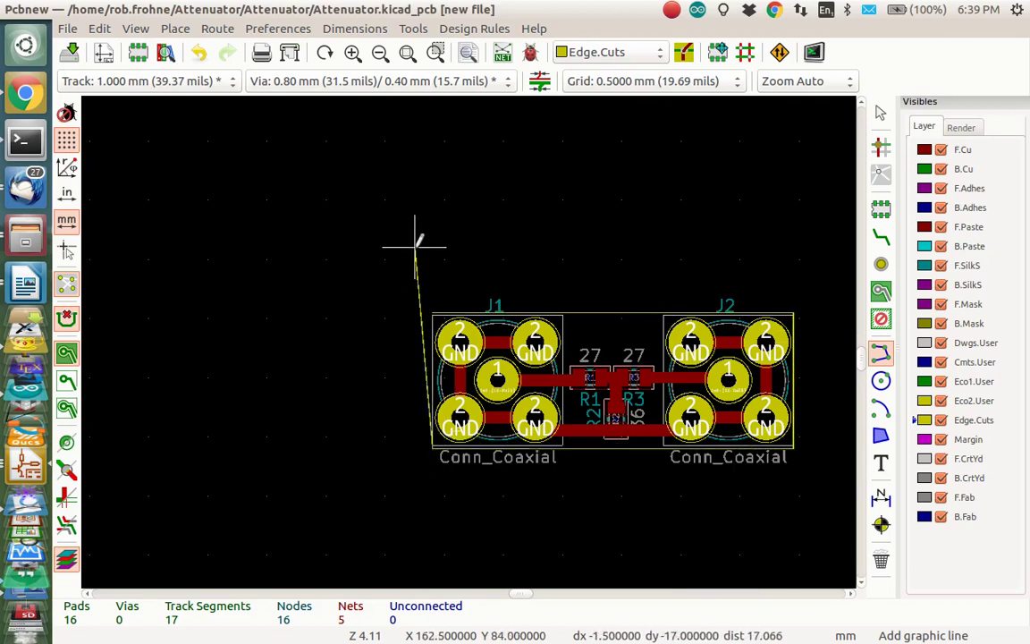
pyautogui.click(433, 313)
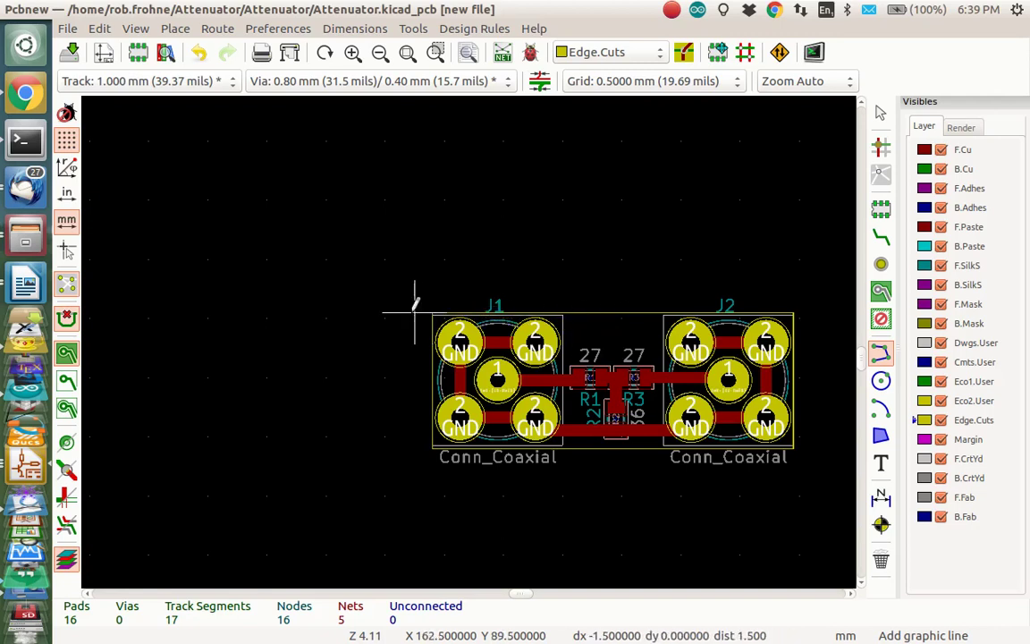
pyautogui.press('Escape')
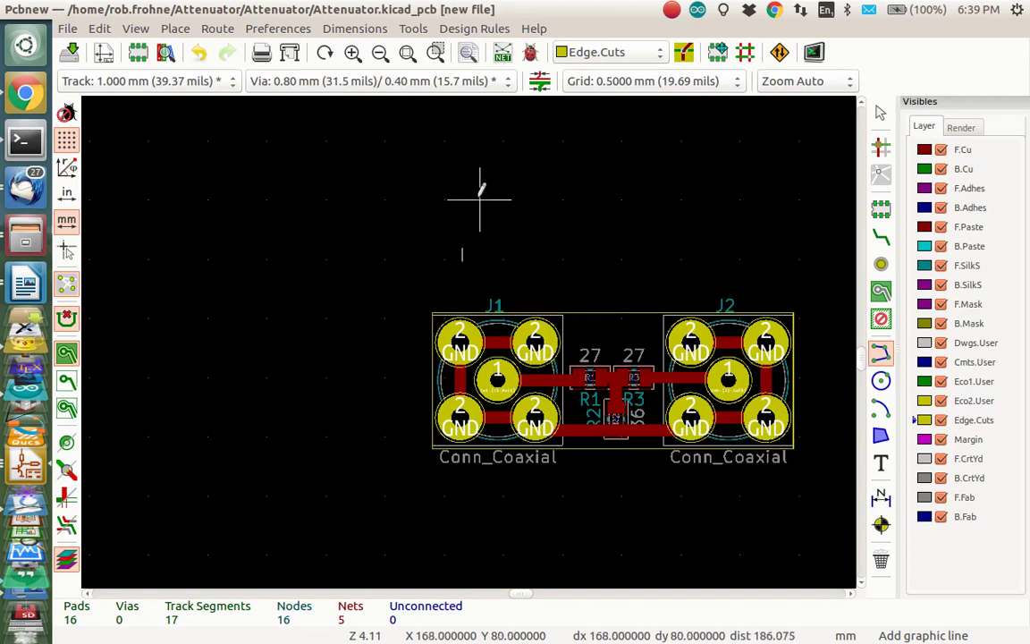
# Start a filled zone on F.Cu at J1's top-left corner, assigned to net GND
pyautogui.click(916, 155)
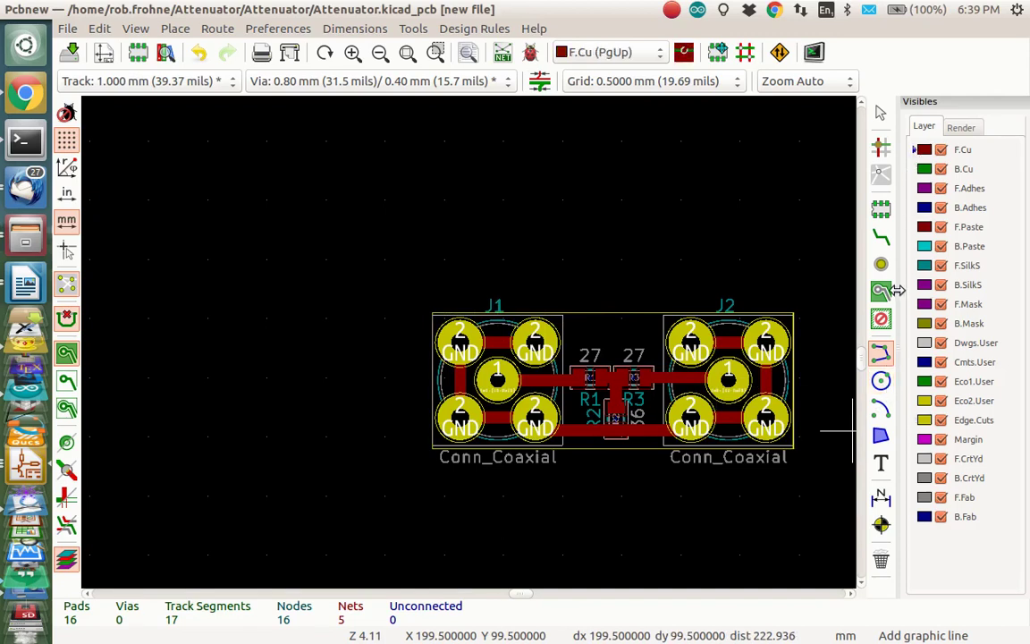
pyautogui.click(881, 293)
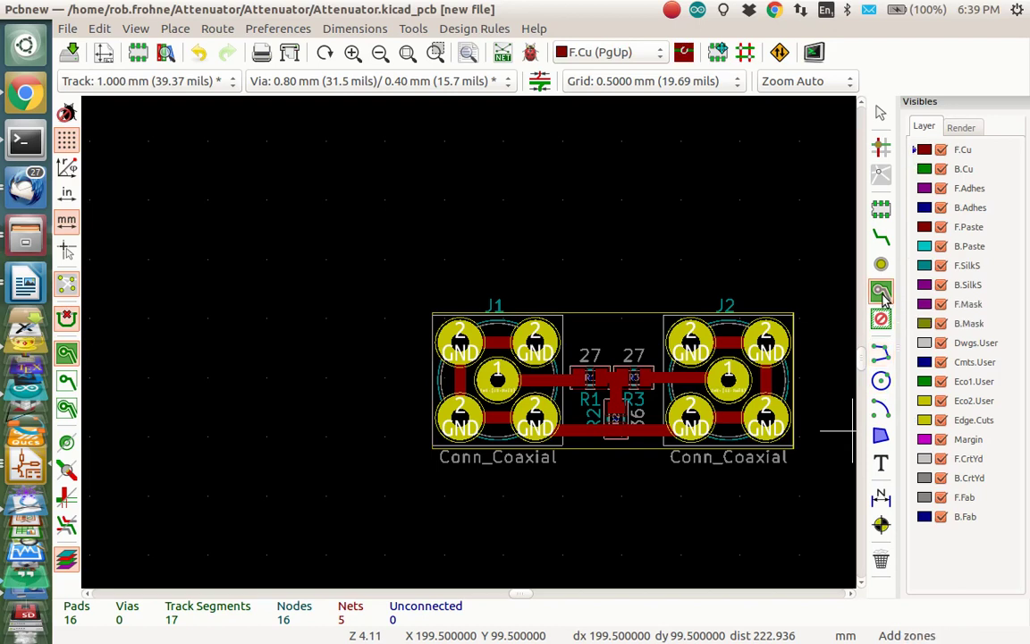
pyautogui.click(433, 312)
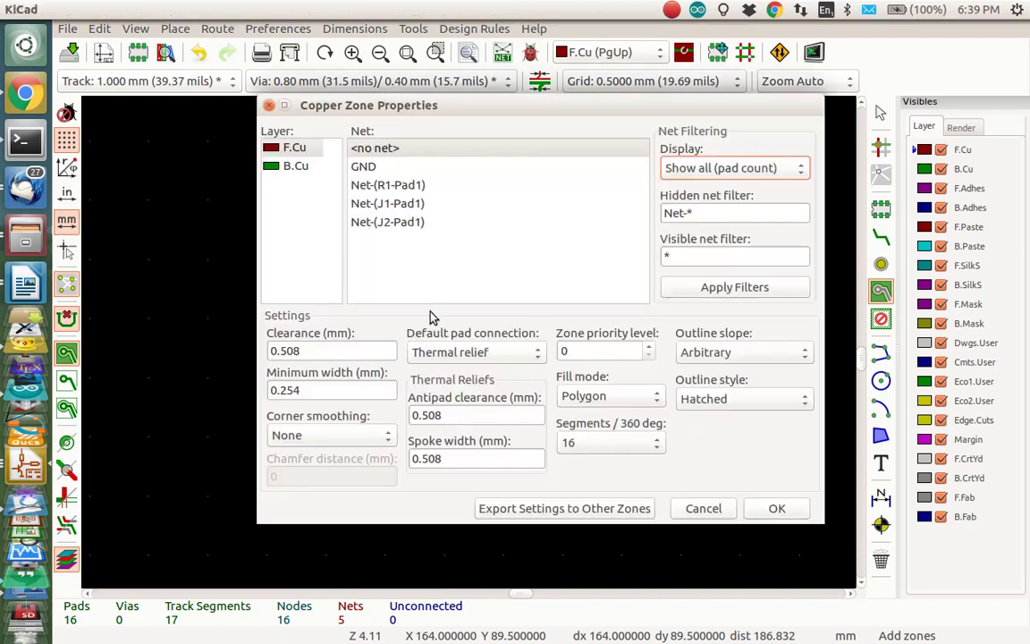
pyautogui.click(362, 170)
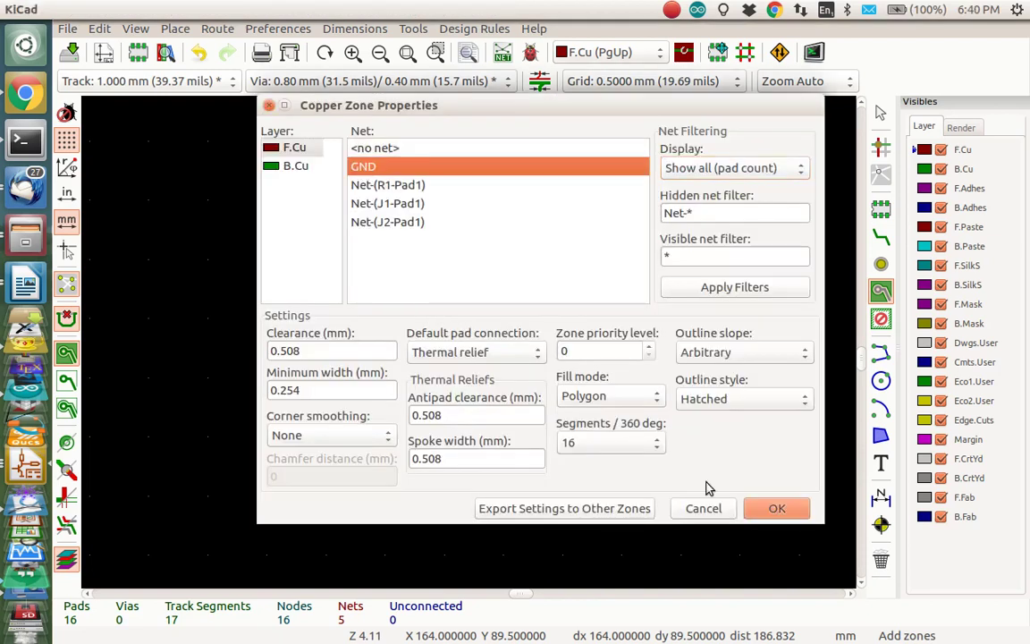
pyautogui.click(754, 508)
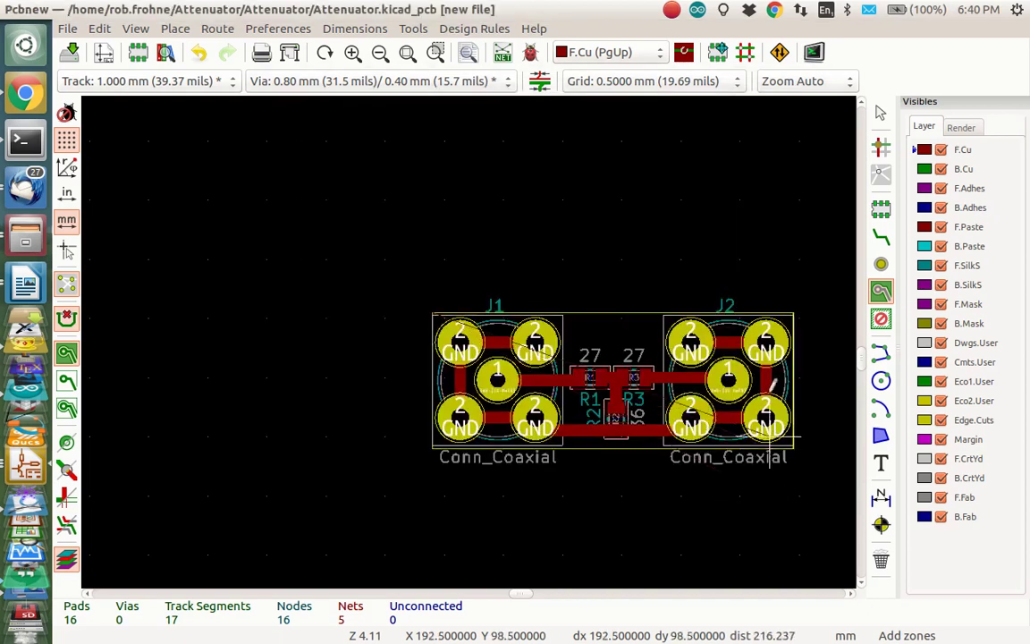
# Trace the zone's remaining corners around the board and close it to fill
pyautogui.click(794, 311)
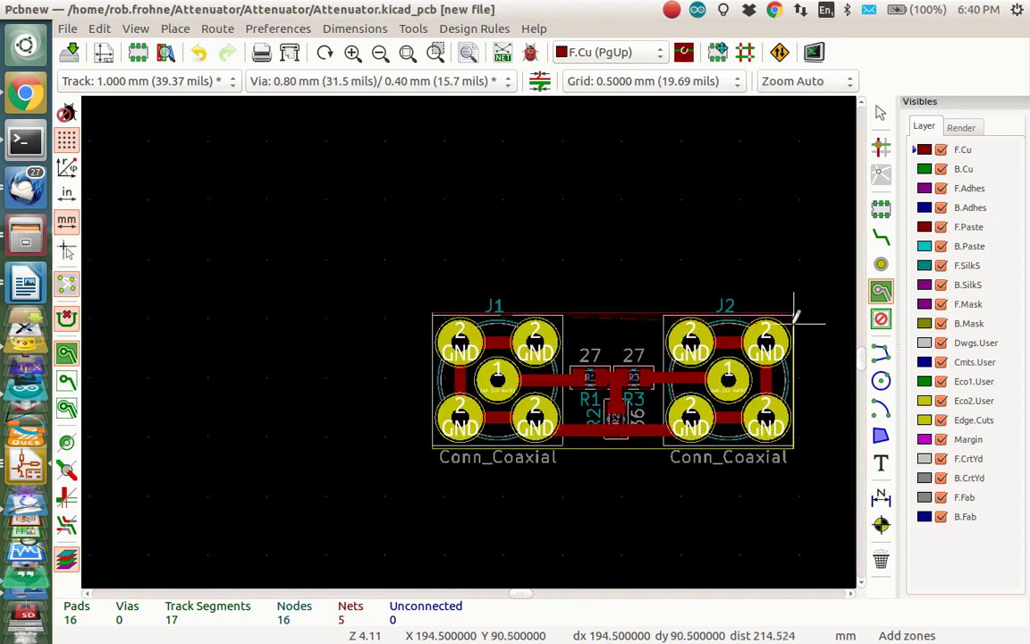
pyautogui.click(793, 447)
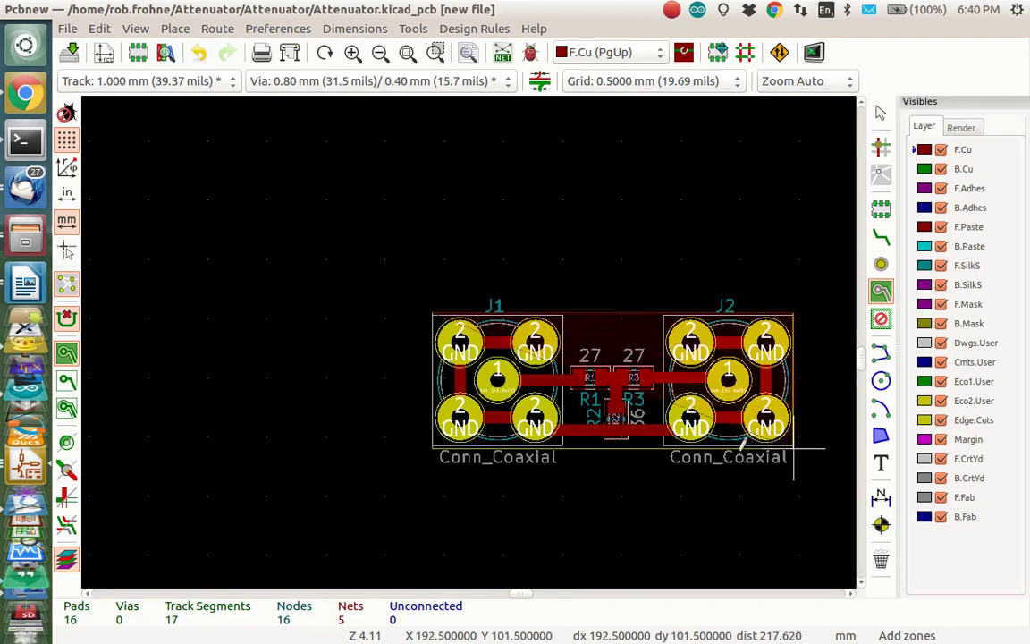
pyautogui.click(431, 446)
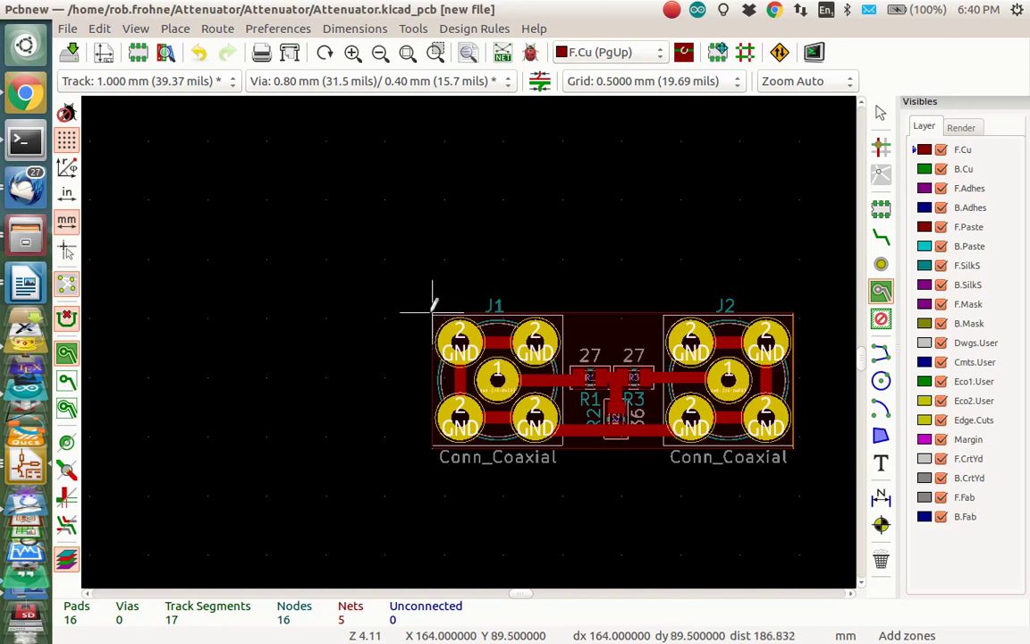
pyautogui.click(433, 305)
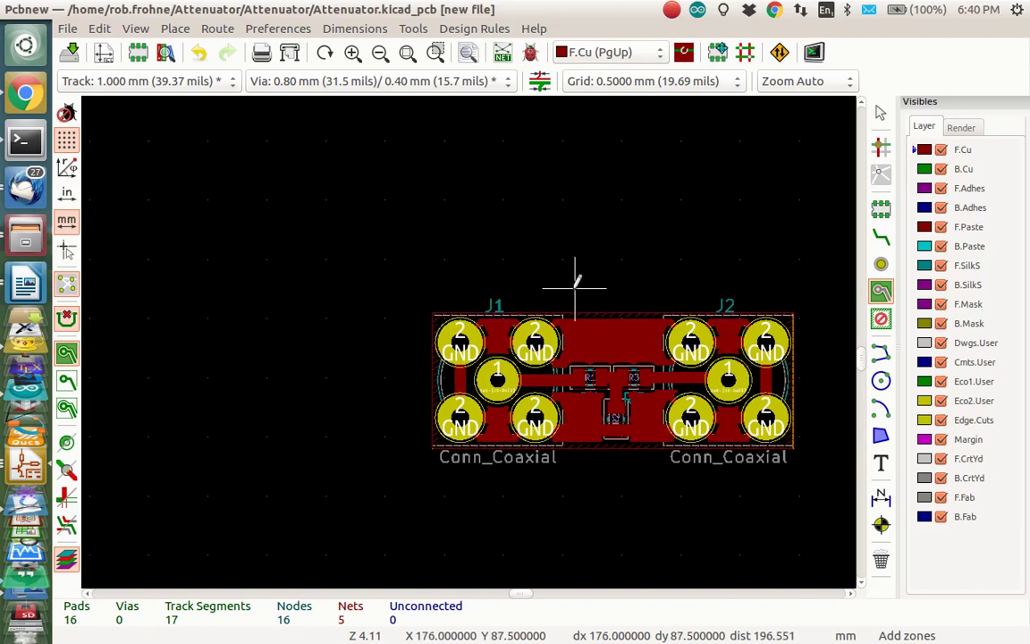
pyautogui.scroll(1, 575, 286)
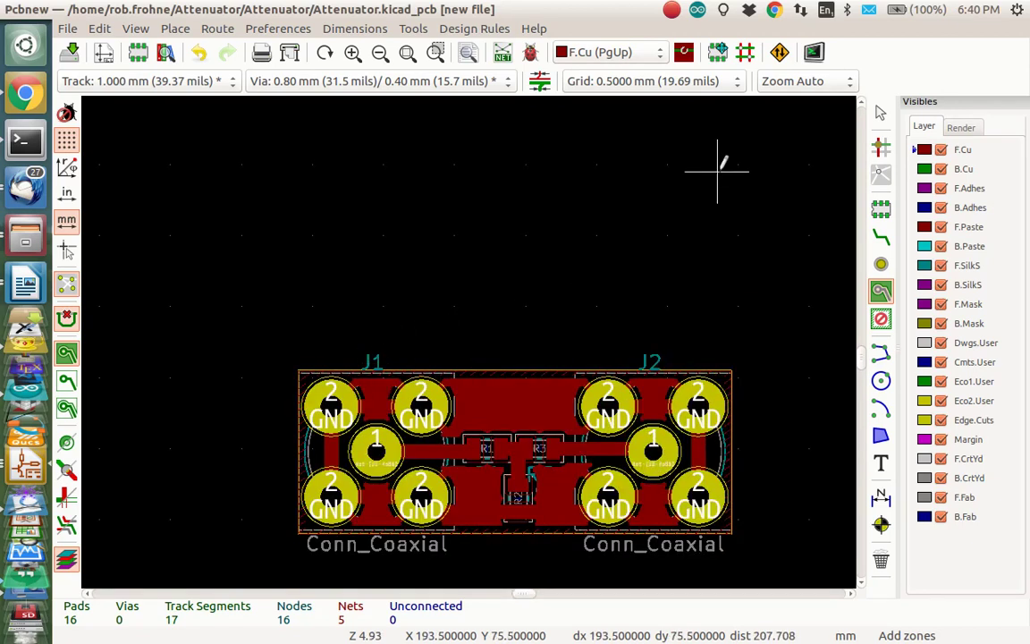
# Add a B.Cu filled zone on net GND traced around the four board corners
pyautogui.click(298, 367)
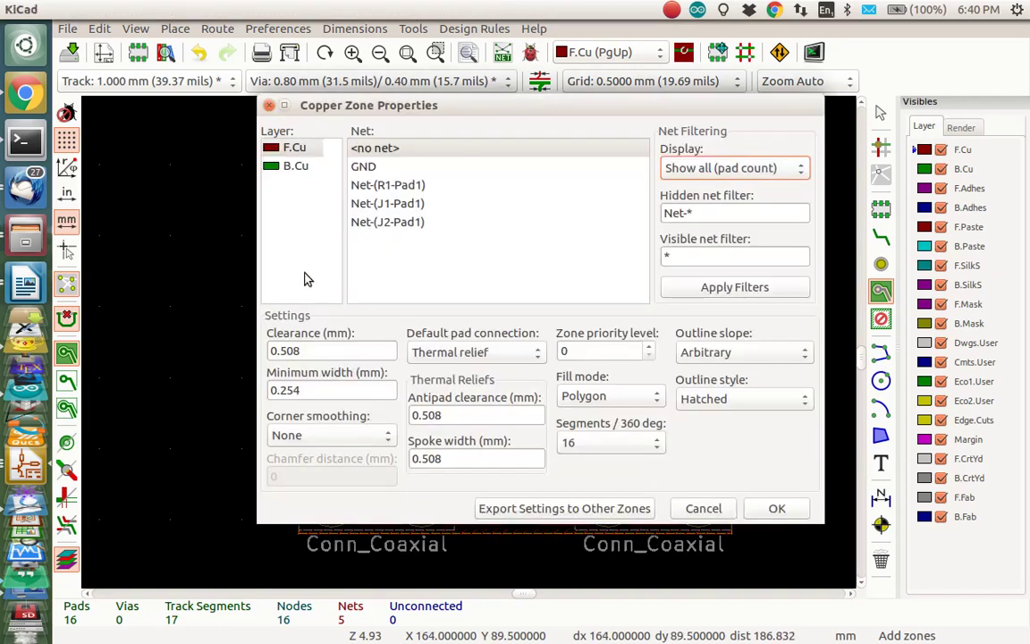
pyautogui.click(285, 165)
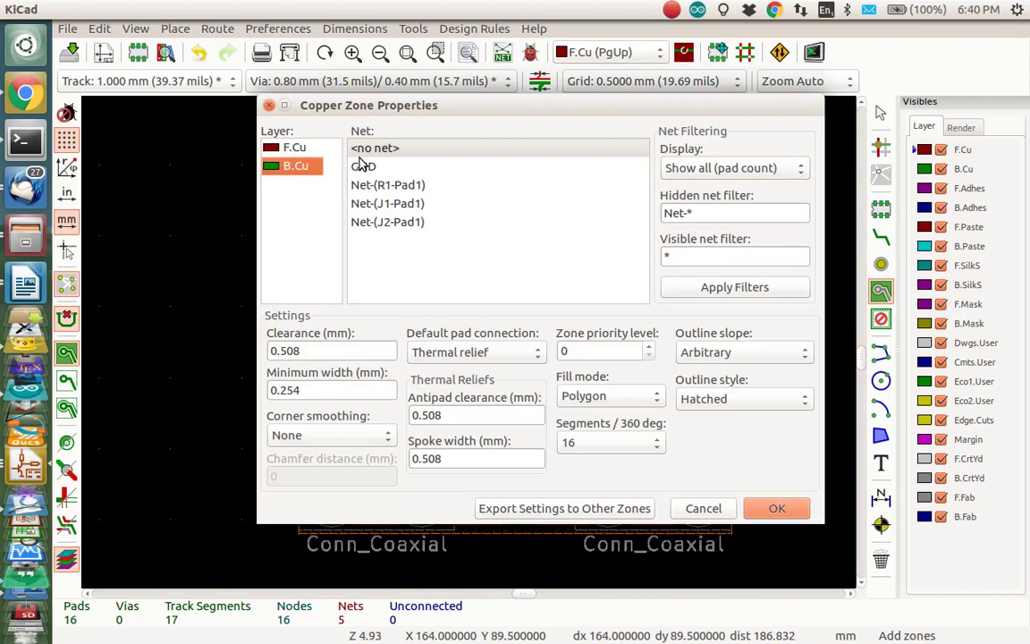
pyautogui.click(362, 165)
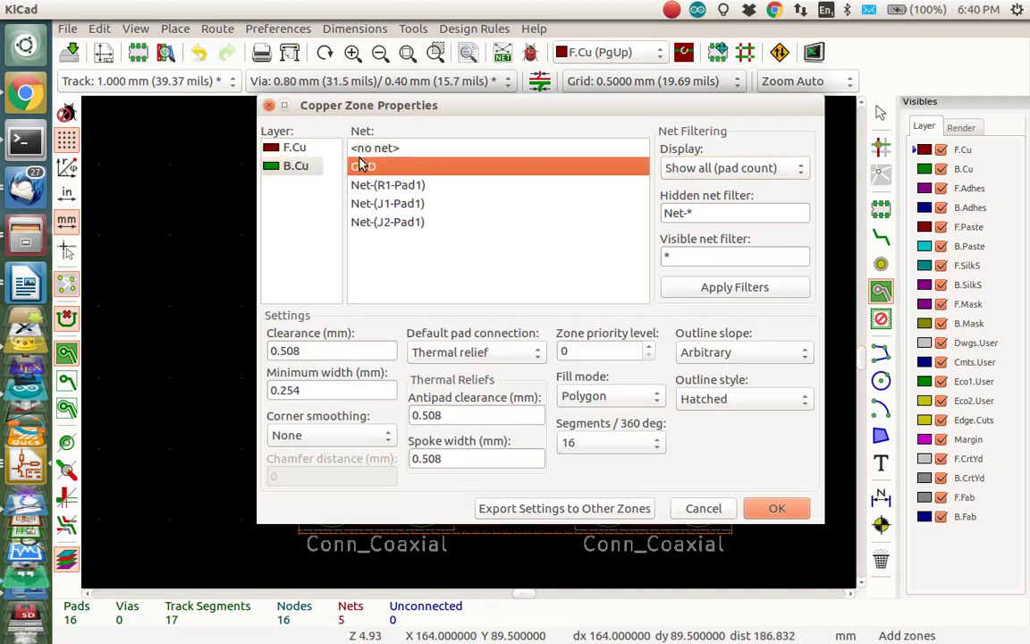
pyautogui.click(776, 509)
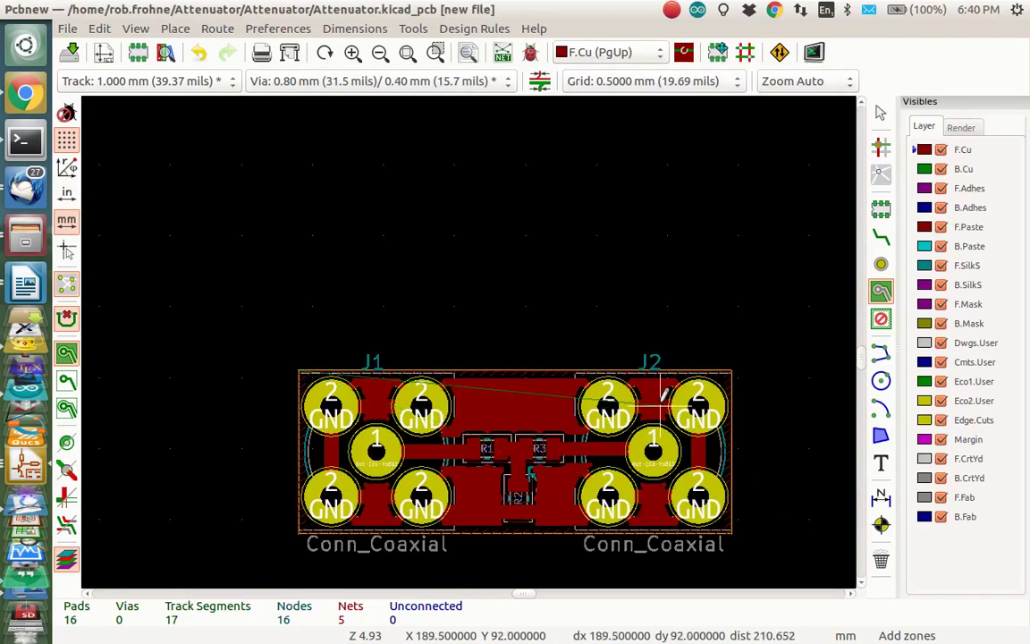
pyautogui.click(731, 362)
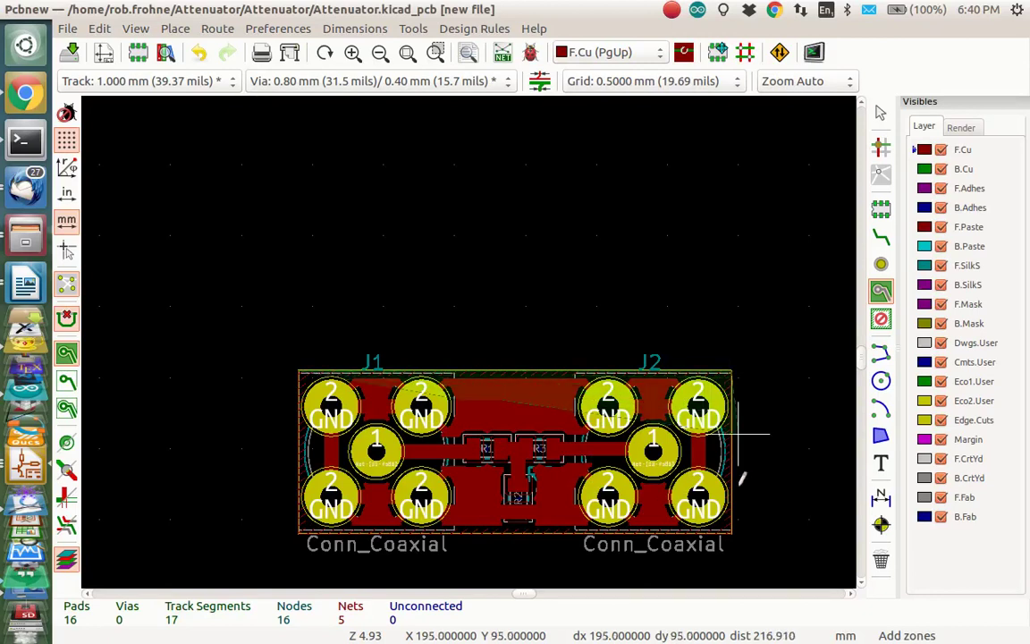
pyautogui.click(731, 533)
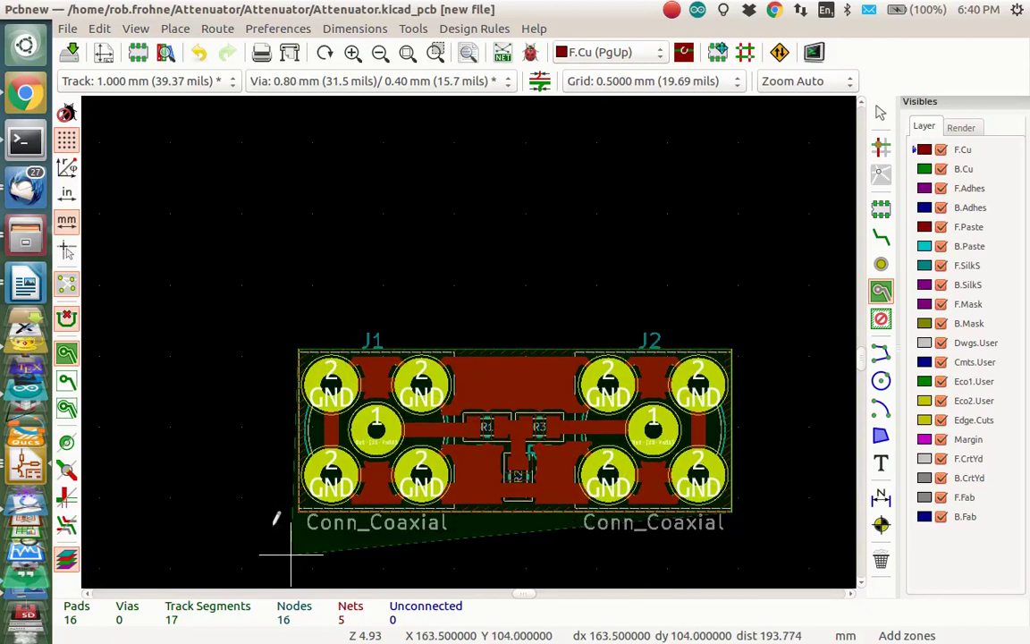
pyautogui.click(298, 508)
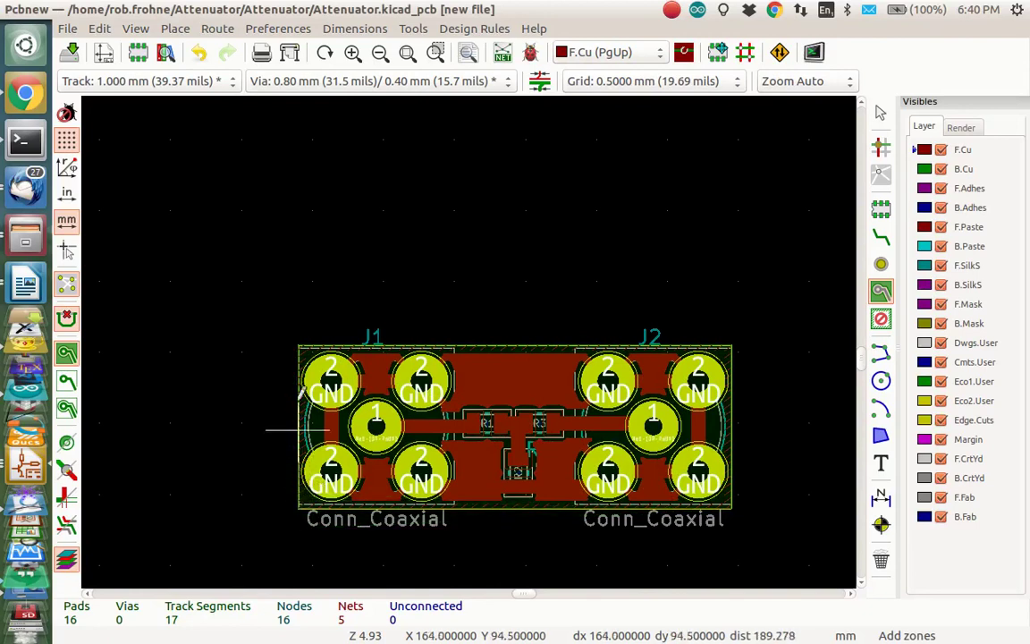
pyautogui.click(298, 350)
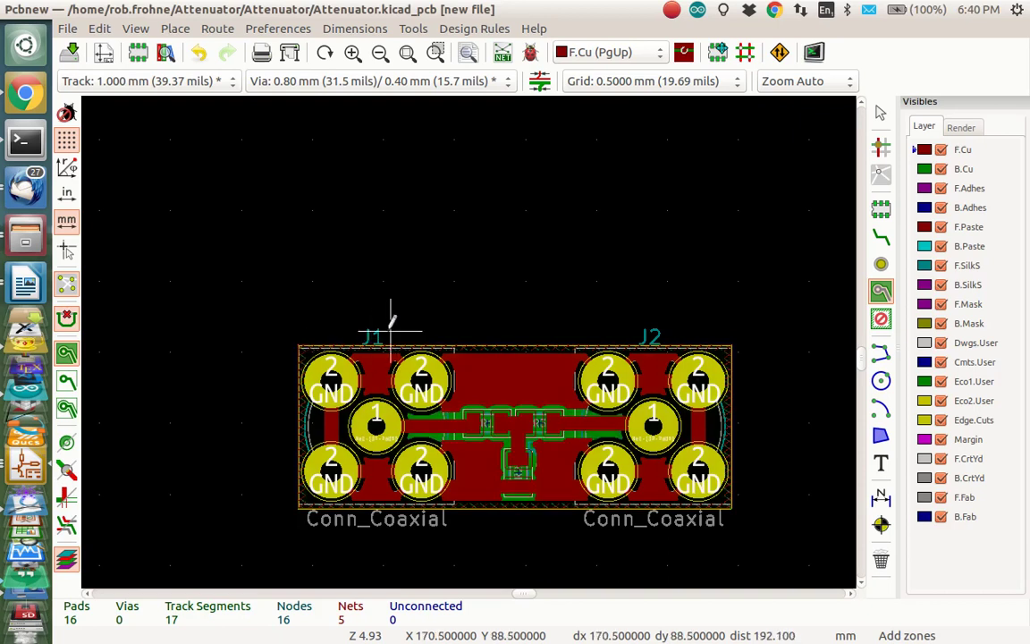
# Open the 3D Viewer, tilt the board to inspect it, then return to Pcbnew
pyautogui.click(136, 30)
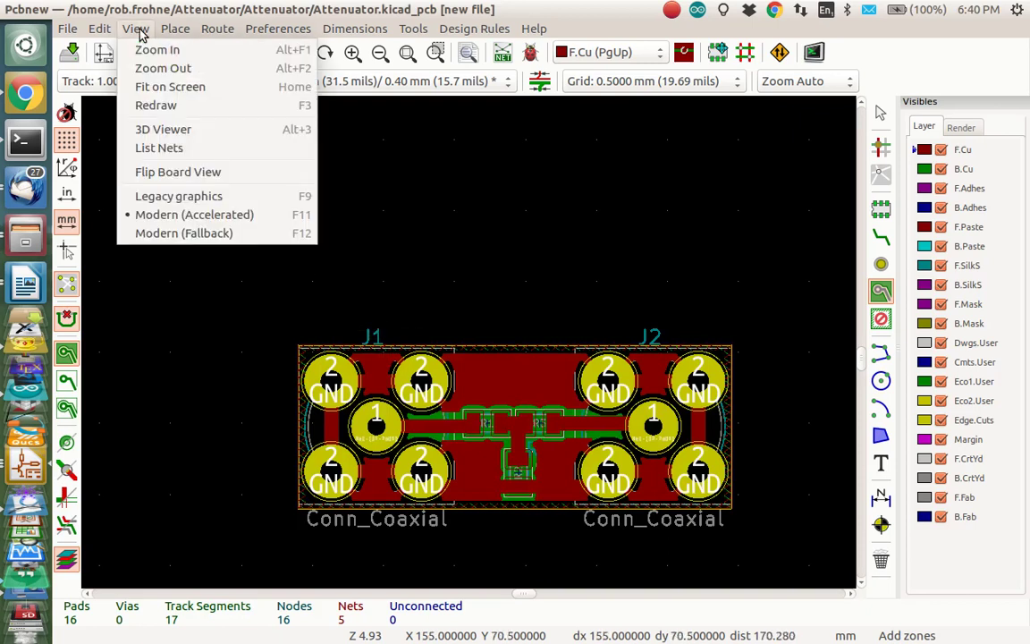
pyautogui.click(154, 128)
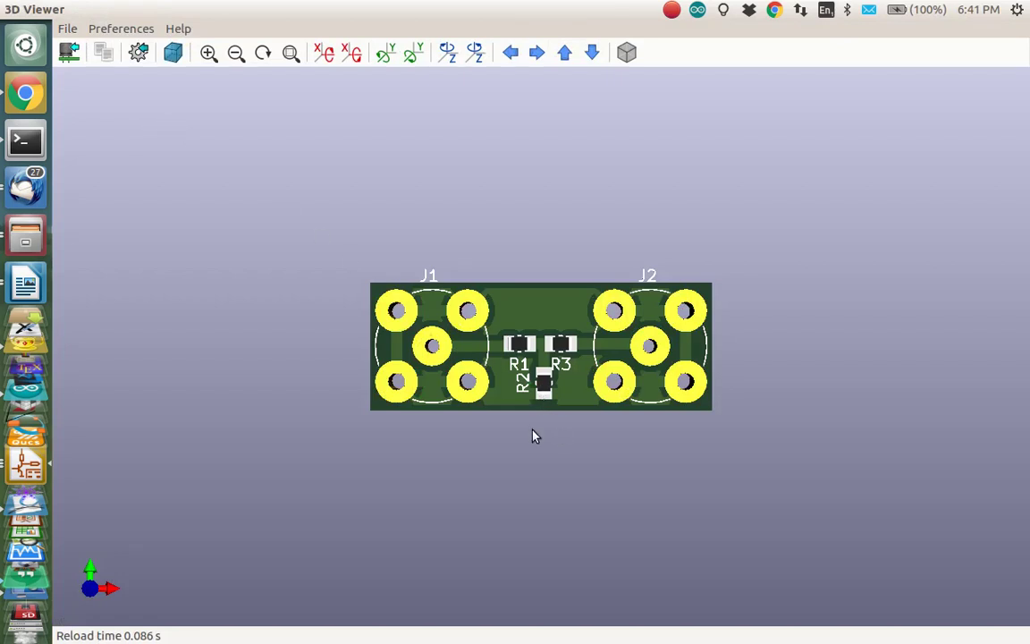
pyautogui.moveTo(534, 432); pyautogui.dragTo(582, 427)
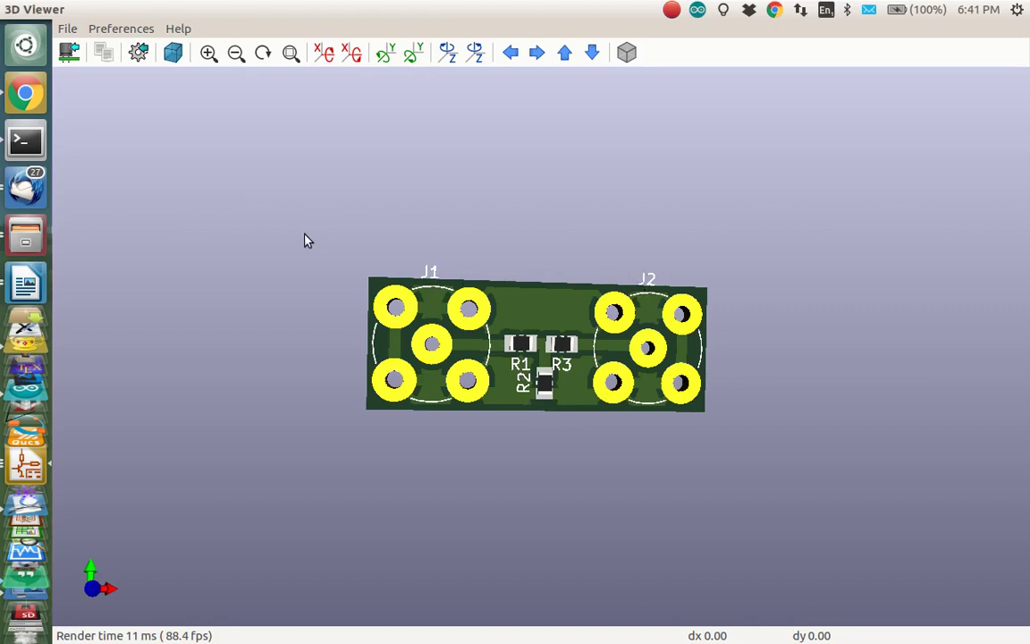
pyautogui.hotkey('alt', '`')
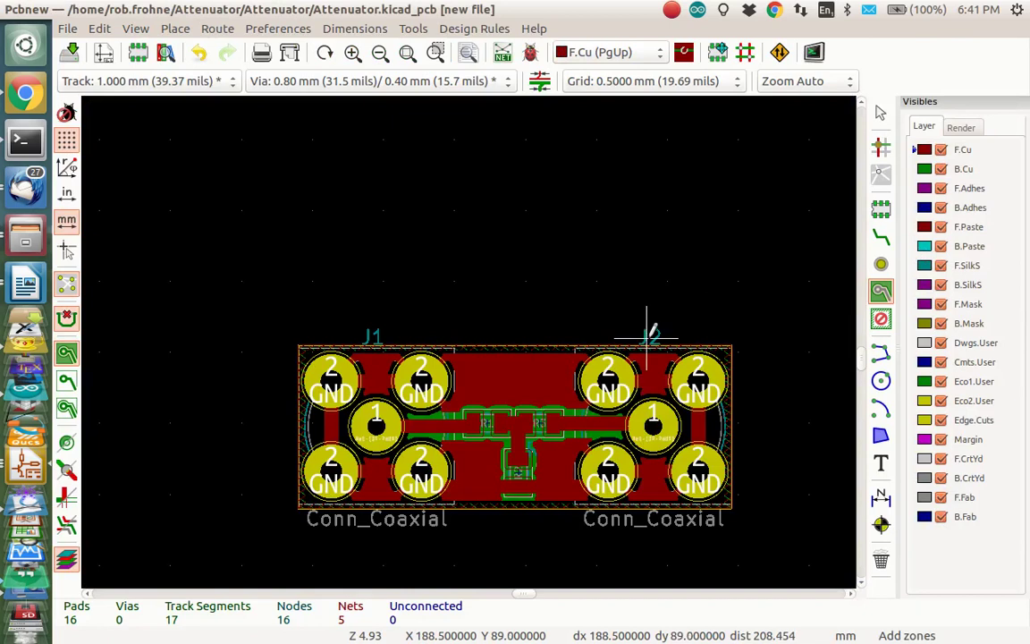
# Move the J2 and J1 reference labels onto their connectors on F.SilkS
pyautogui.press('Escape')
pyautogui.click(651, 338)
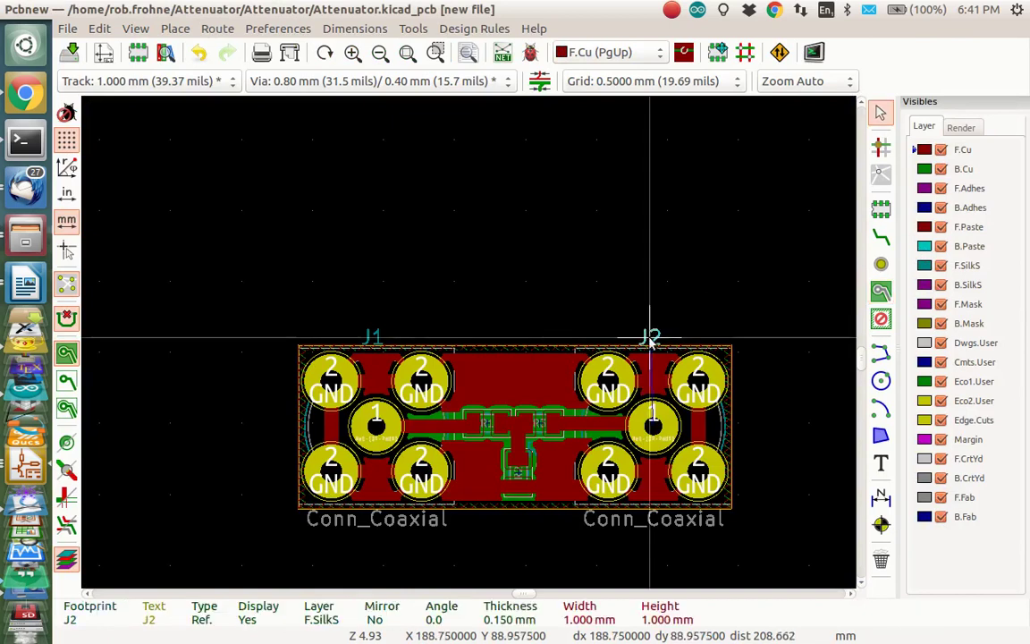
pyautogui.moveTo(652, 340); pyautogui.dragTo(656, 376)
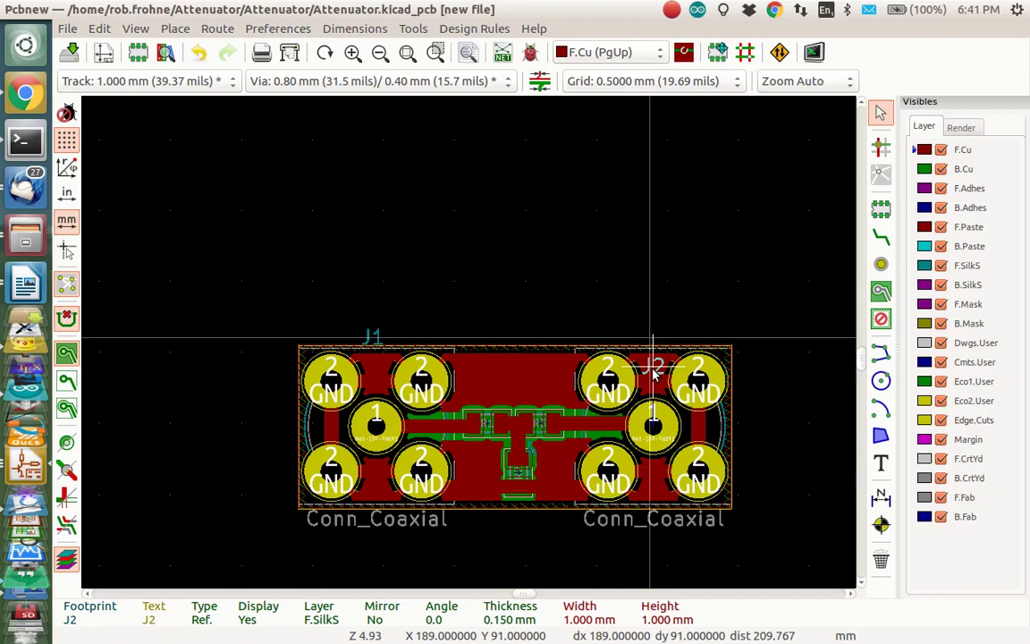
pyautogui.click(656, 375)
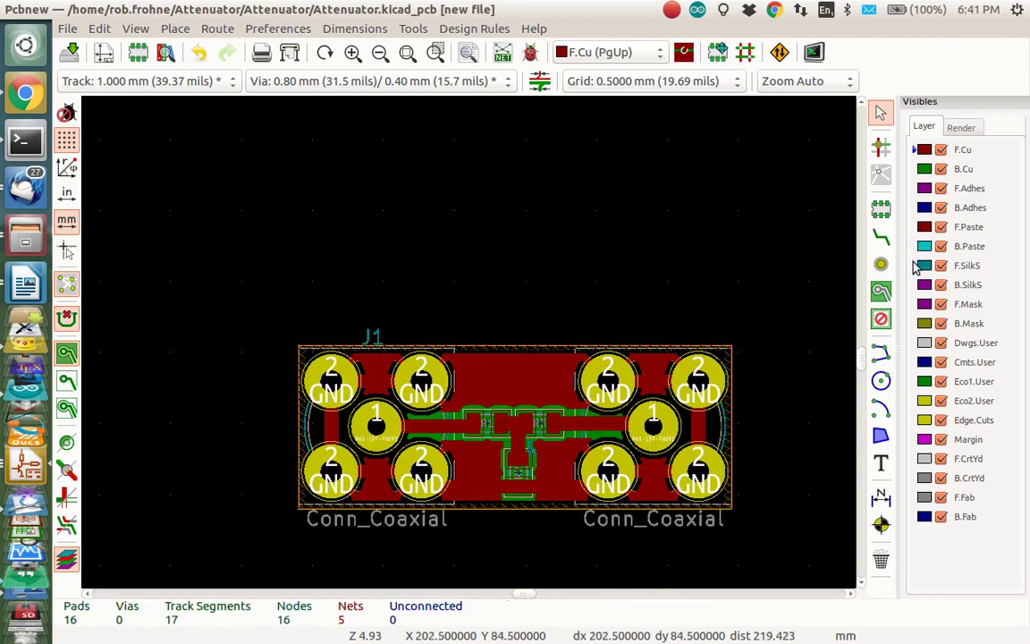
pyautogui.click(917, 265)
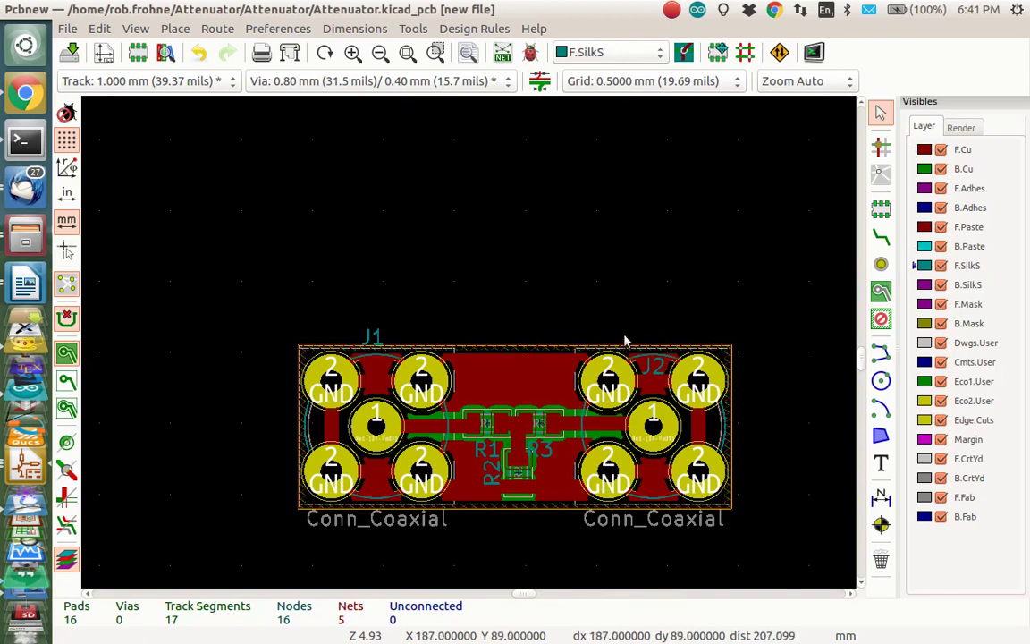
pyautogui.click(371, 342)
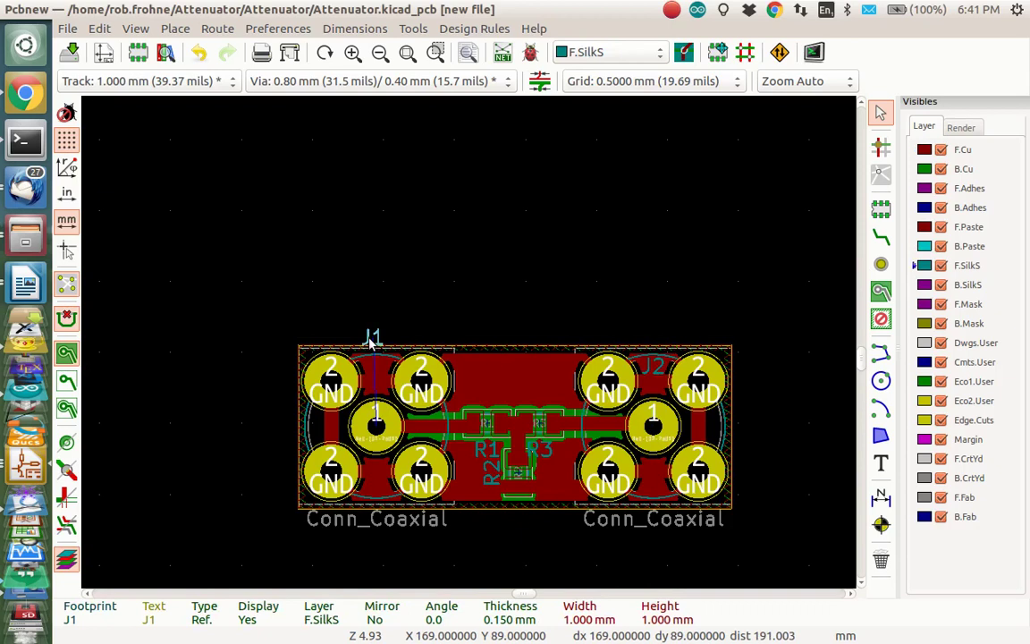
pyautogui.press('m')
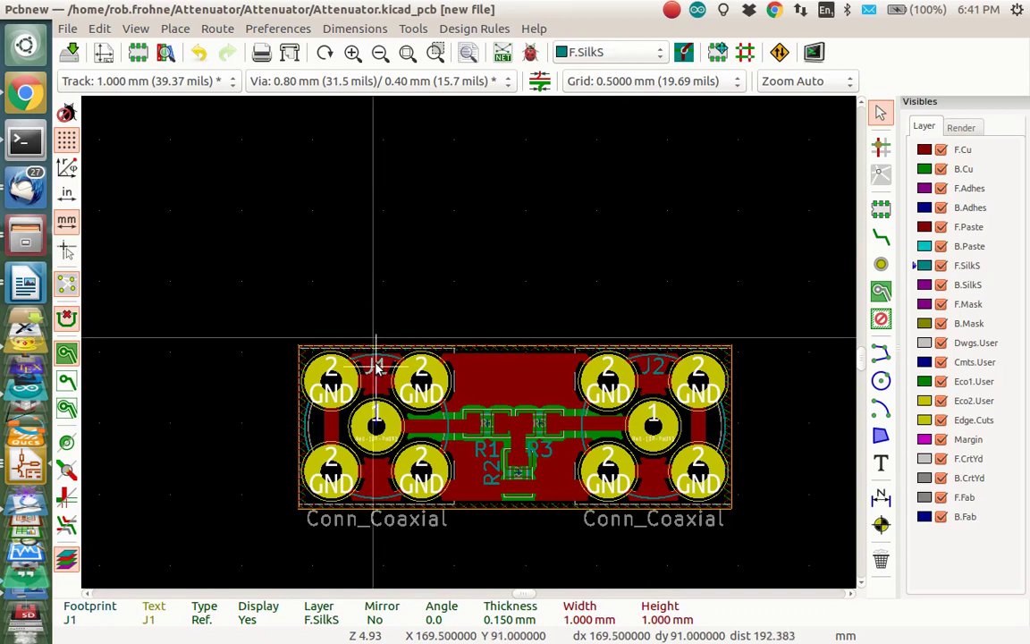
pyautogui.click(377, 367)
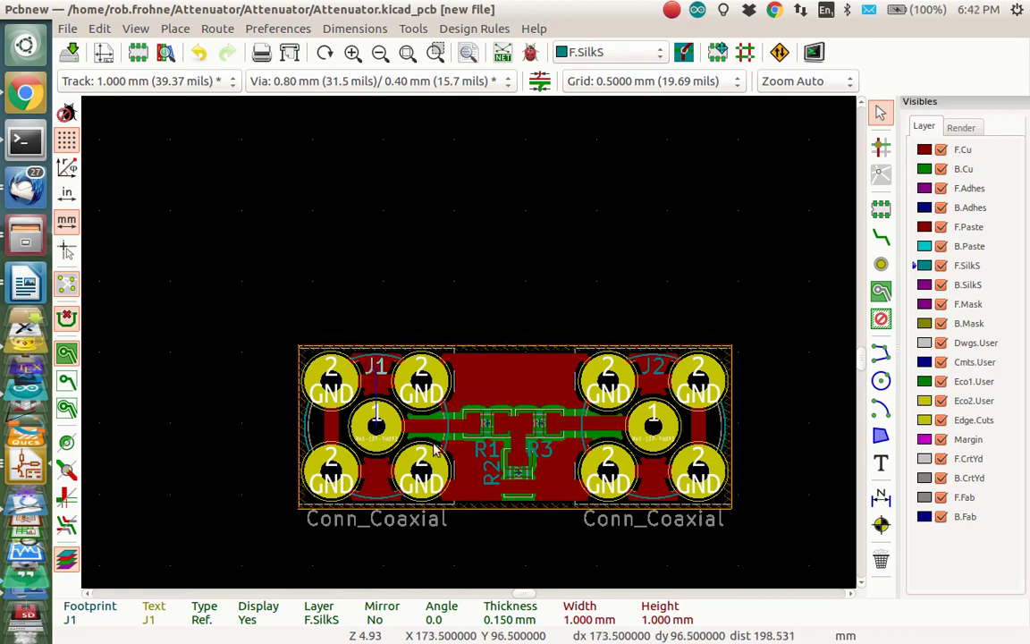
# Rotate the R2 label horizontal beside its resistor and move R1's label above R1
pyautogui.click(490, 483)
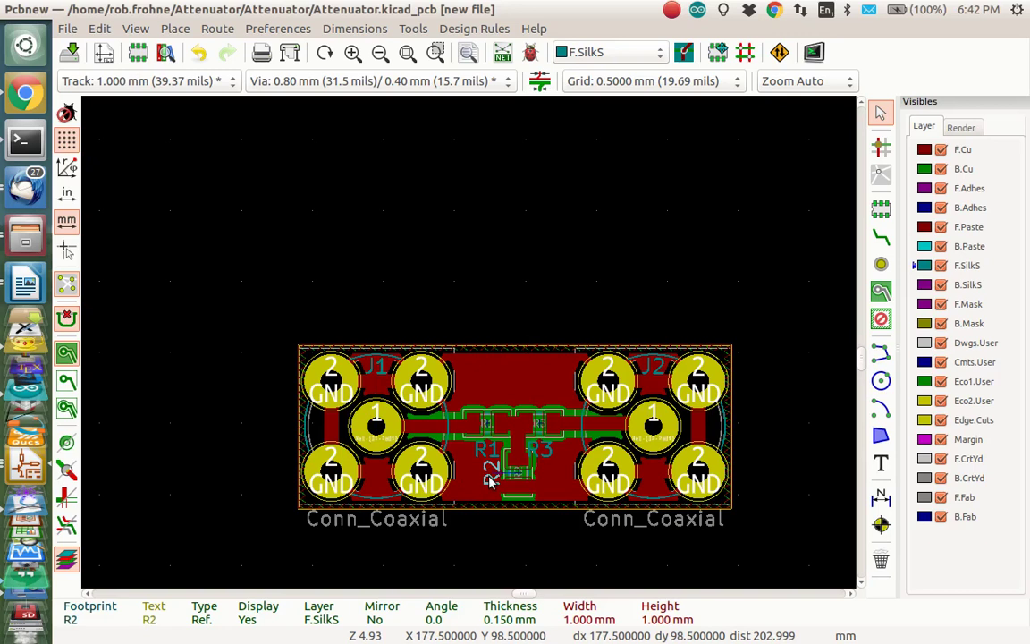
pyautogui.press('r')
pyautogui.press('m')
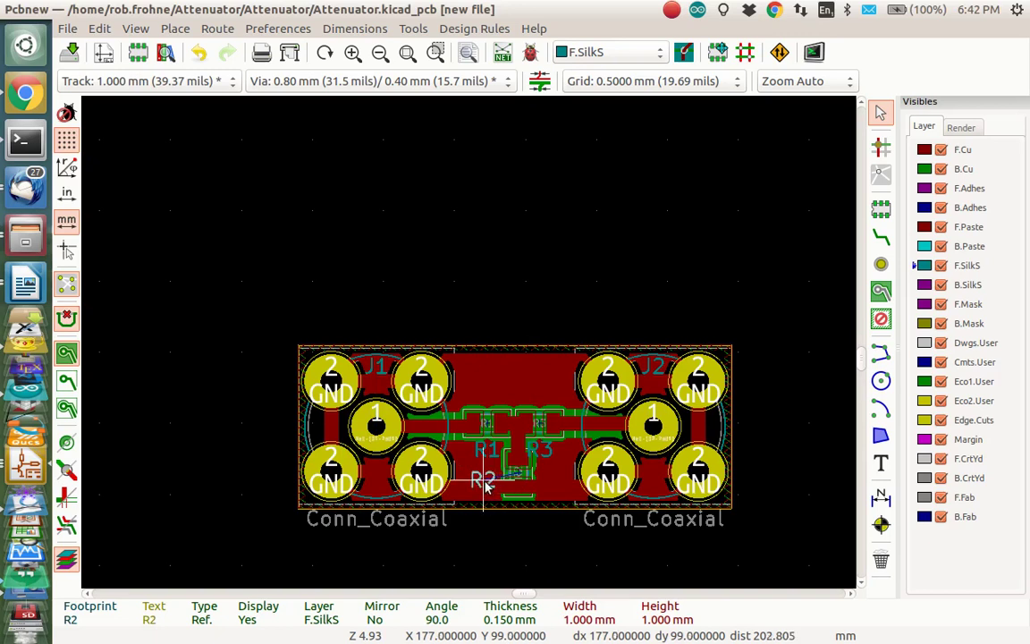
pyautogui.click(485, 484)
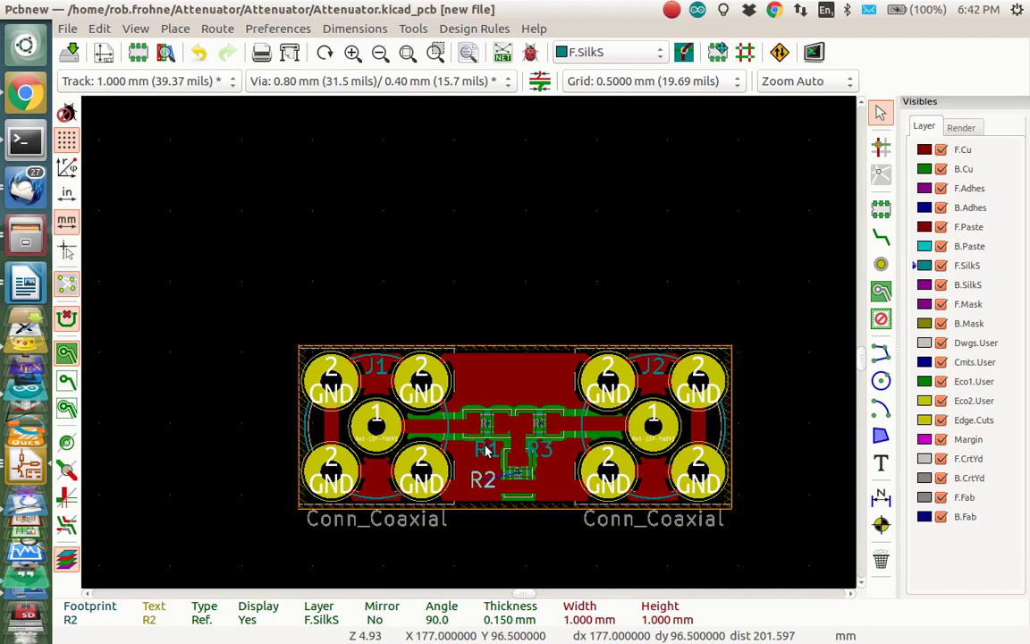
pyautogui.click(486, 453)
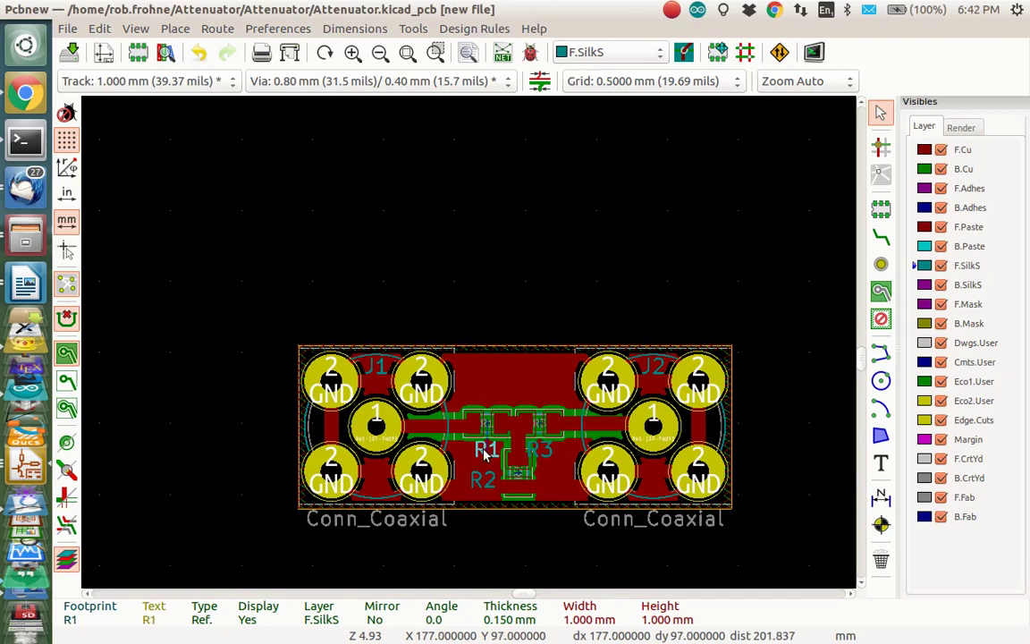
pyautogui.press('m')
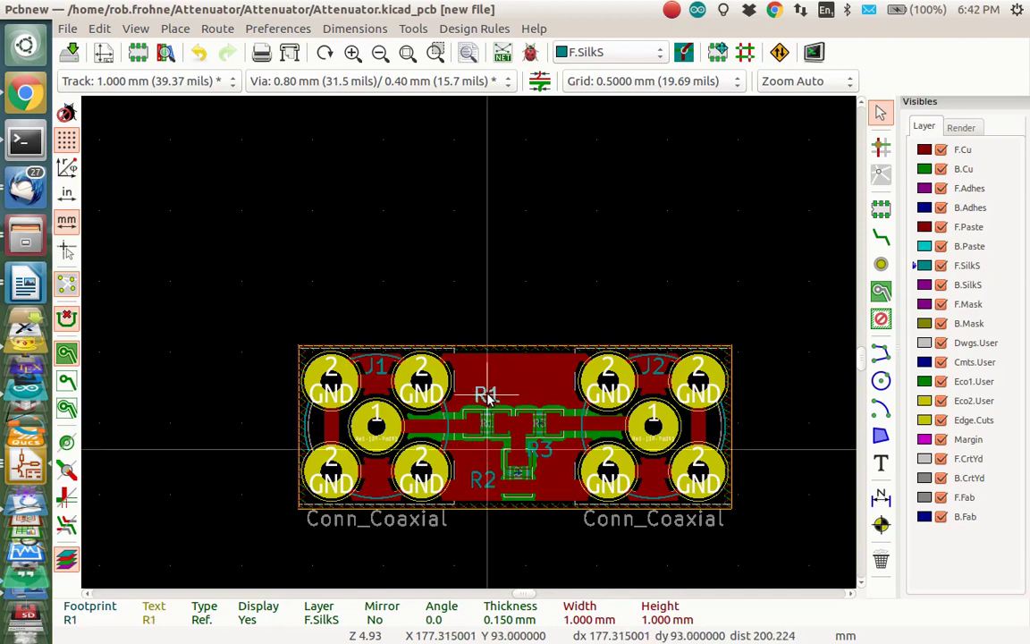
pyautogui.click(486, 394)
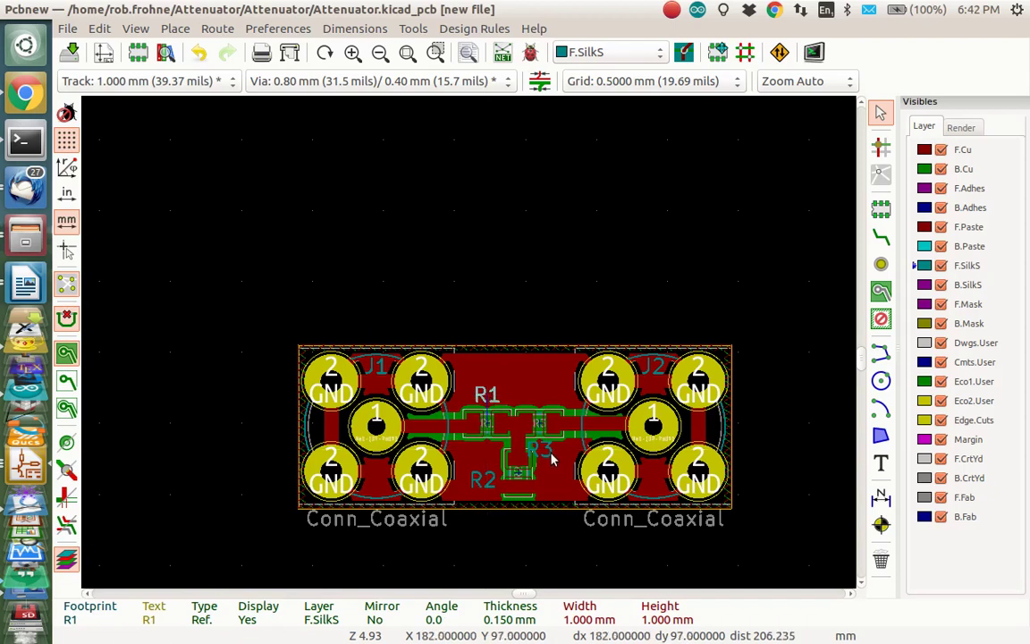
# Move the R3 label above its resistor and open the 3D Viewer with Alt+3
pyautogui.click(552, 458)
pyautogui.press('m')
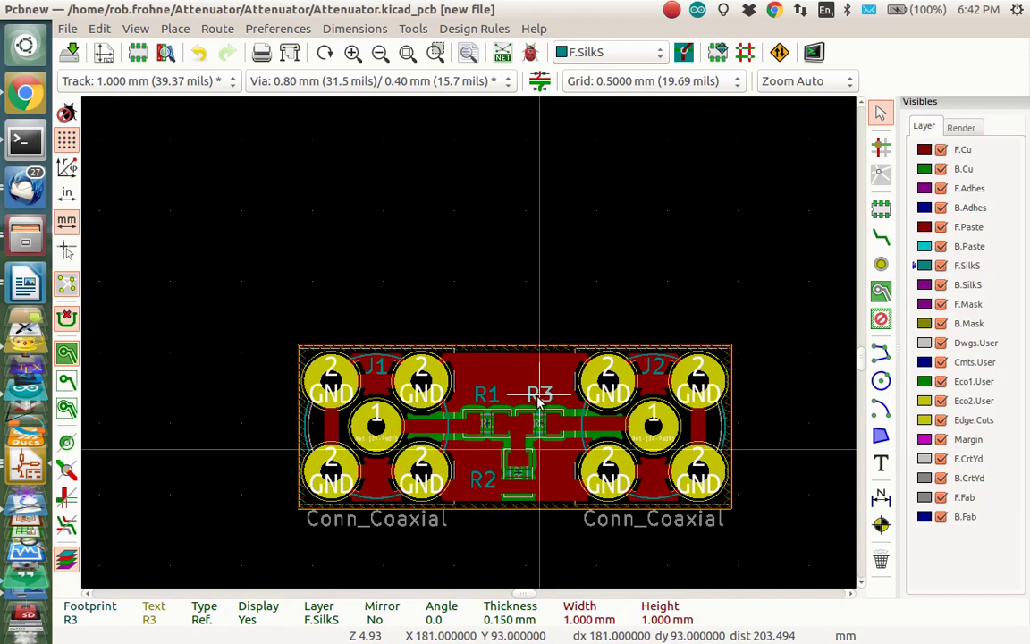
pyautogui.click(539, 400)
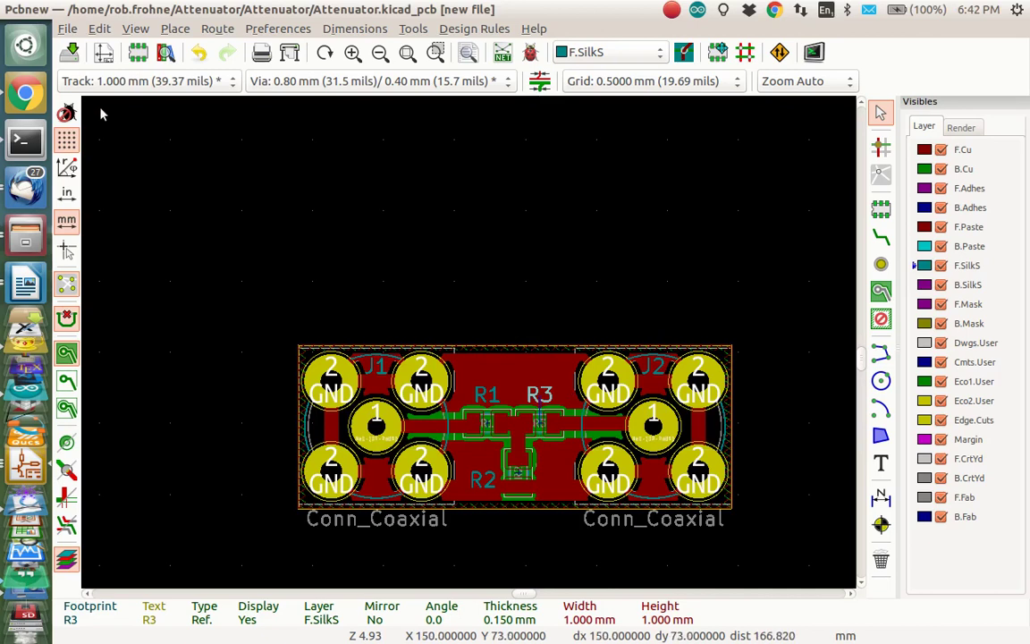
pyautogui.hotkey('alt', '3')
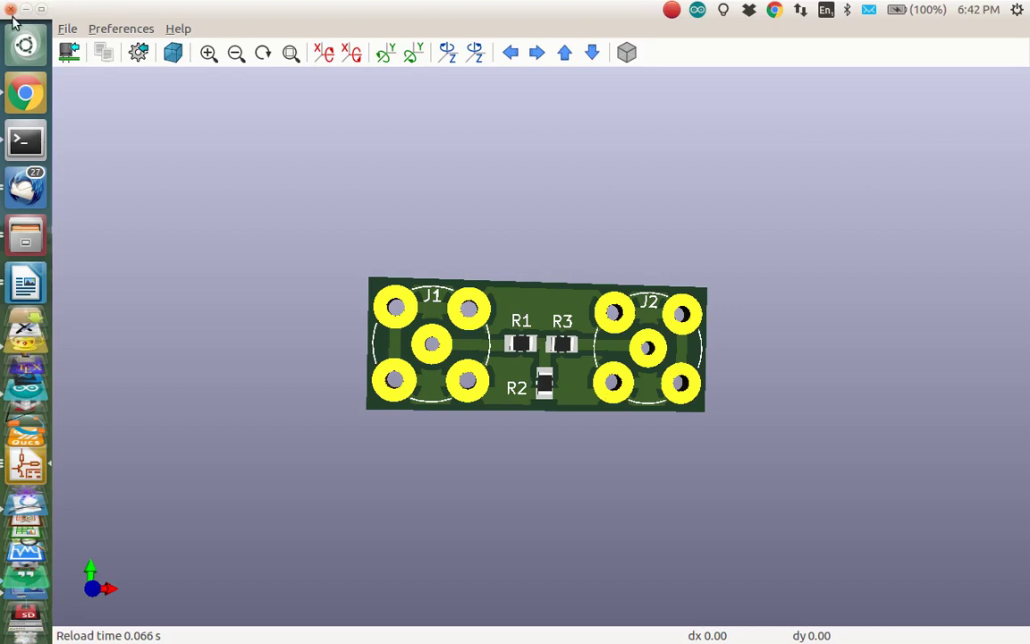
# Close the 3D Viewer window to return to the Pcbnew layout
pyautogui.click(11, 9)
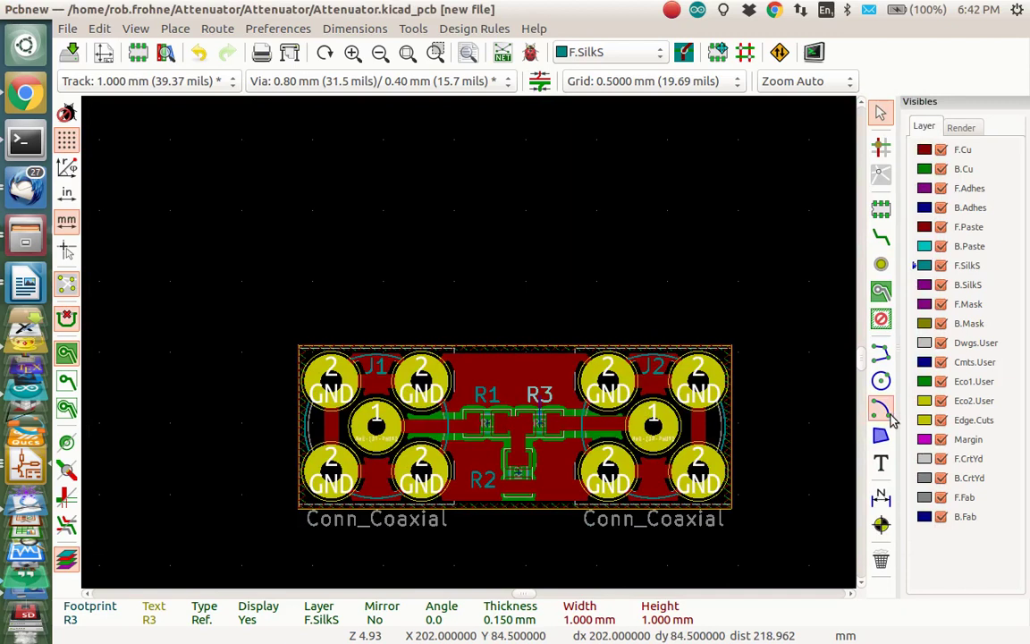
# Create a silkscreen text item reading '6 dB Attenuator' above the board
pyautogui.click(880, 462)
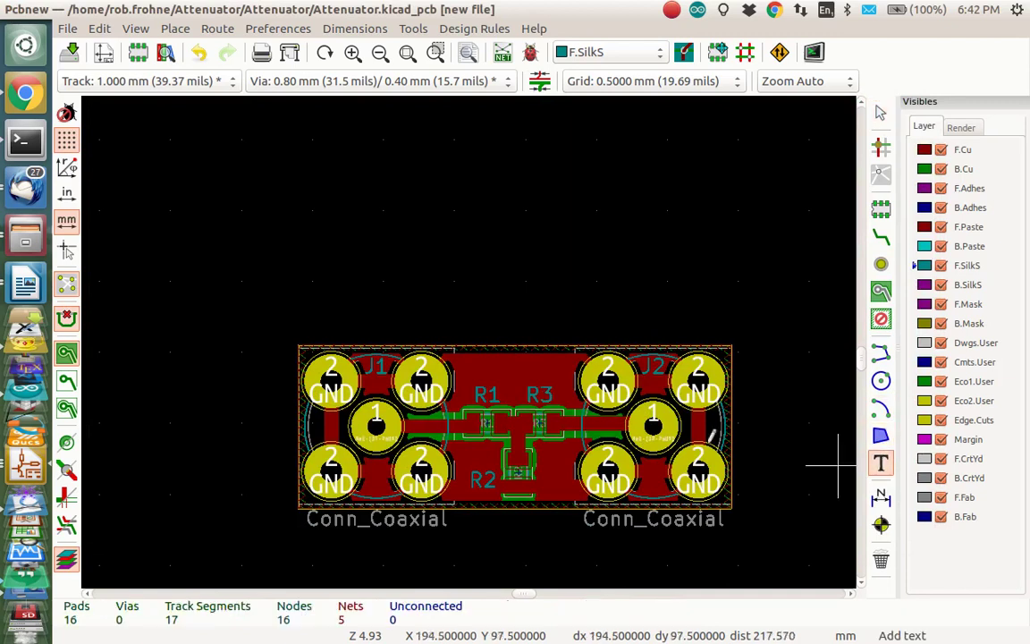
pyautogui.click(468, 356)
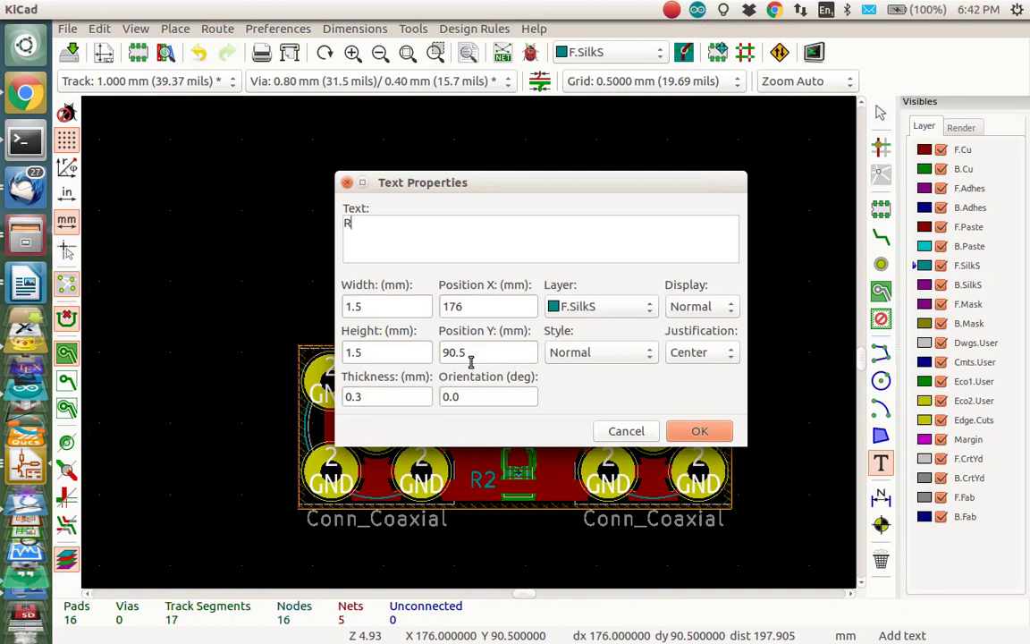
pyautogui.write('Attenuator')
pyautogui.press('BackSpace')
pyautogui.press('BackSpace')
pyautogui.press('BackSpace')
pyautogui.press('BackSpace')
pyautogui.press('BackSpace')
pyautogui.press('BackSpace')
pyautogui.write('Attenuator')
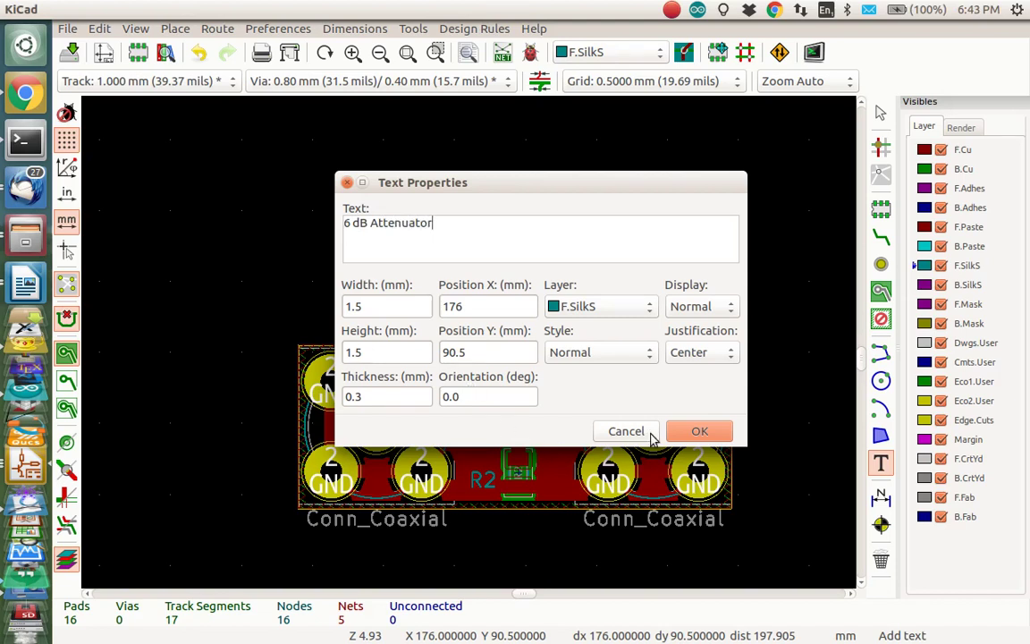
pyautogui.click(693, 430)
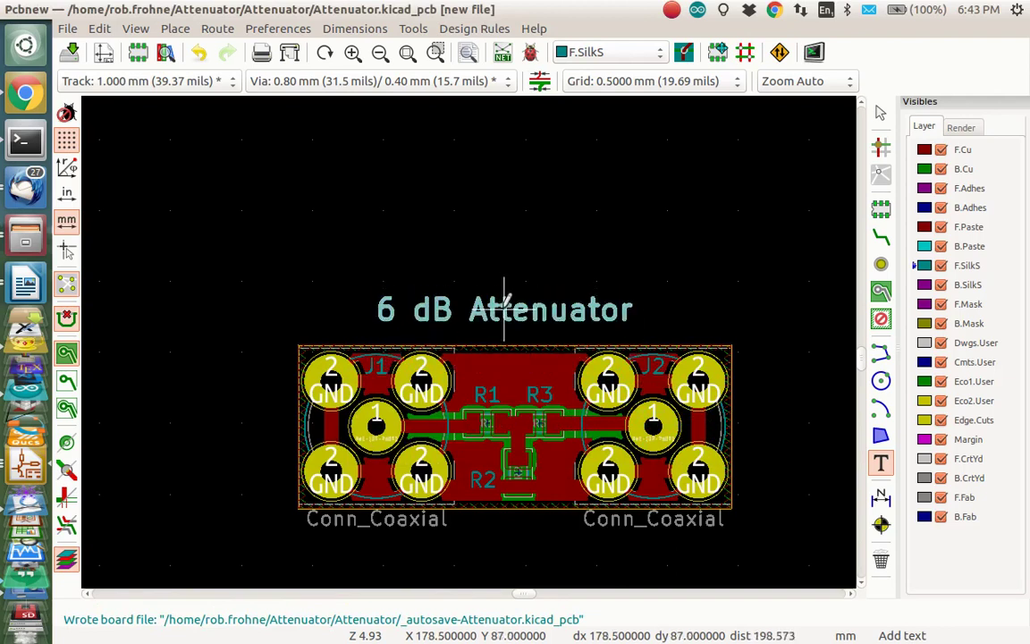
# Drop the front label above the board and make B.SilkS the active layer
pyautogui.click(505, 309)
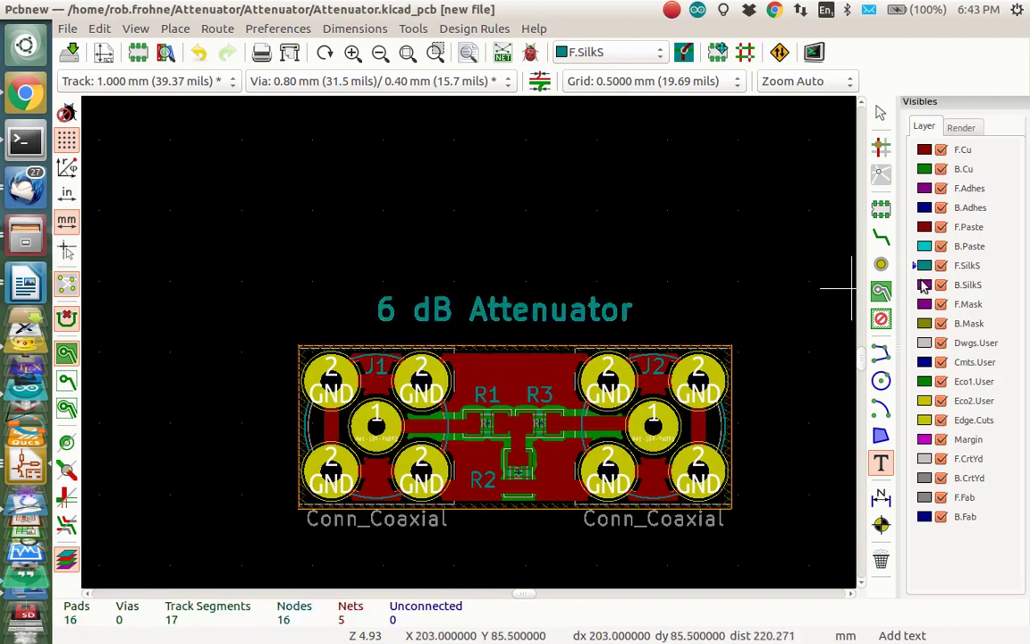
pyautogui.click(924, 284)
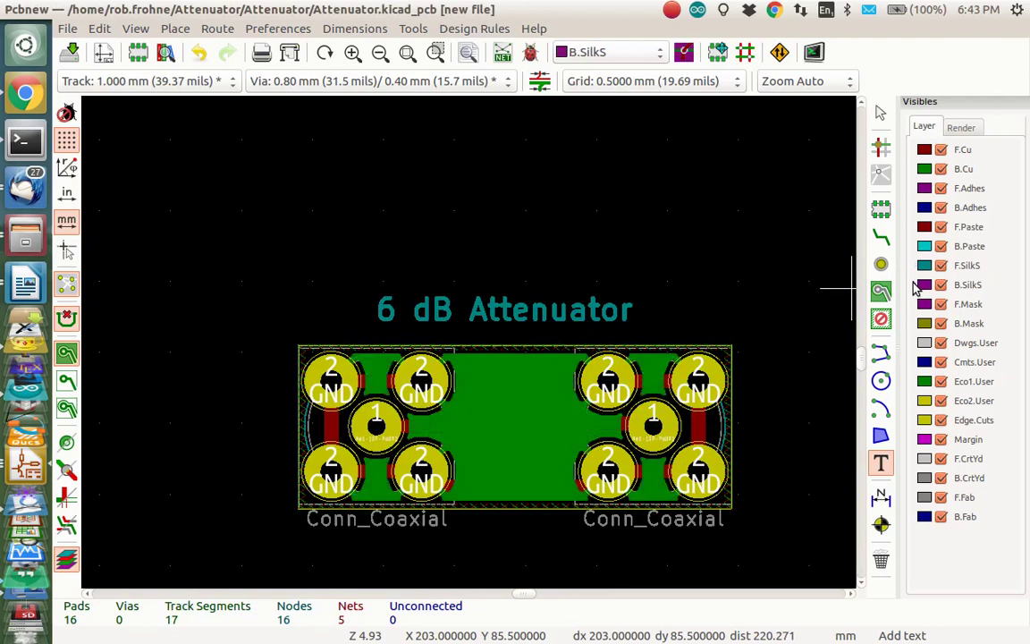
pyautogui.click(533, 309)
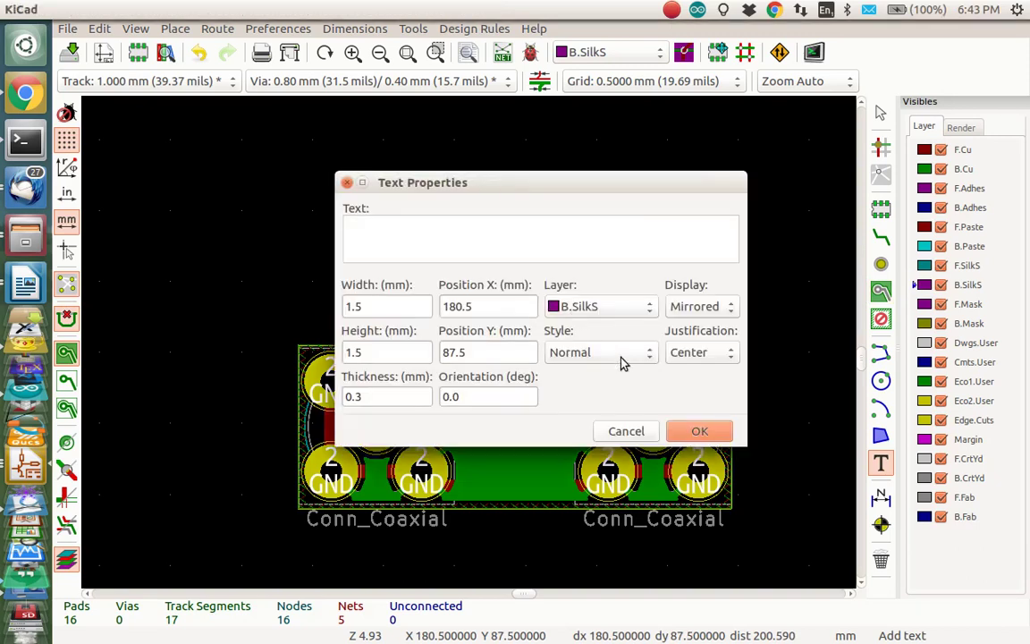
pyautogui.click(699, 432)
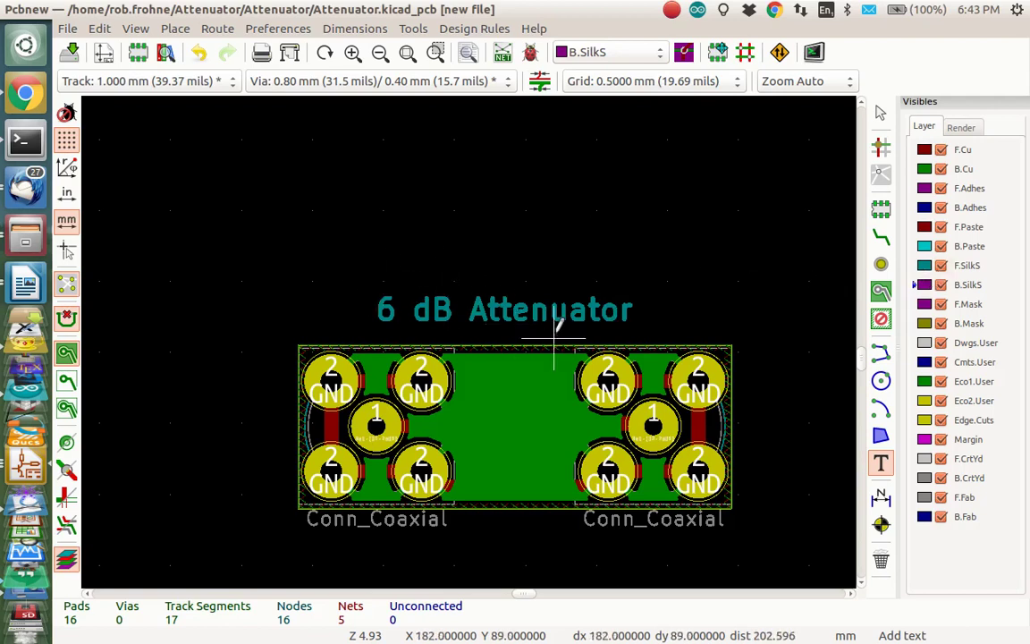
pyautogui.press('Escape')
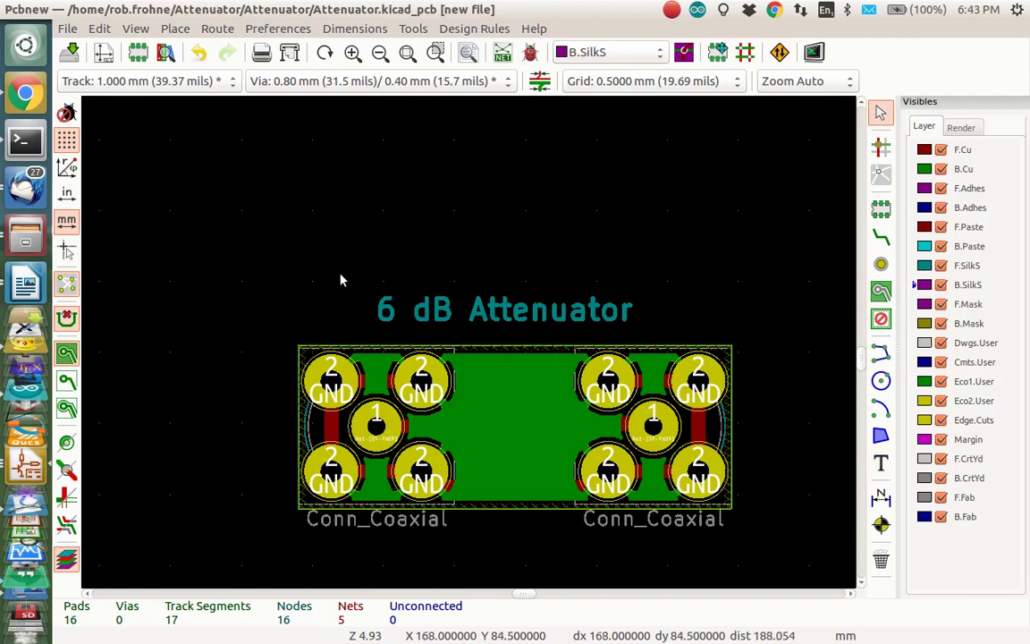
# Flip the '6 dB Attenuator' label to mirrored back silkscreen and move it to the board centre
pyautogui.moveTo(340, 278); pyautogui.dragTo(666, 333)
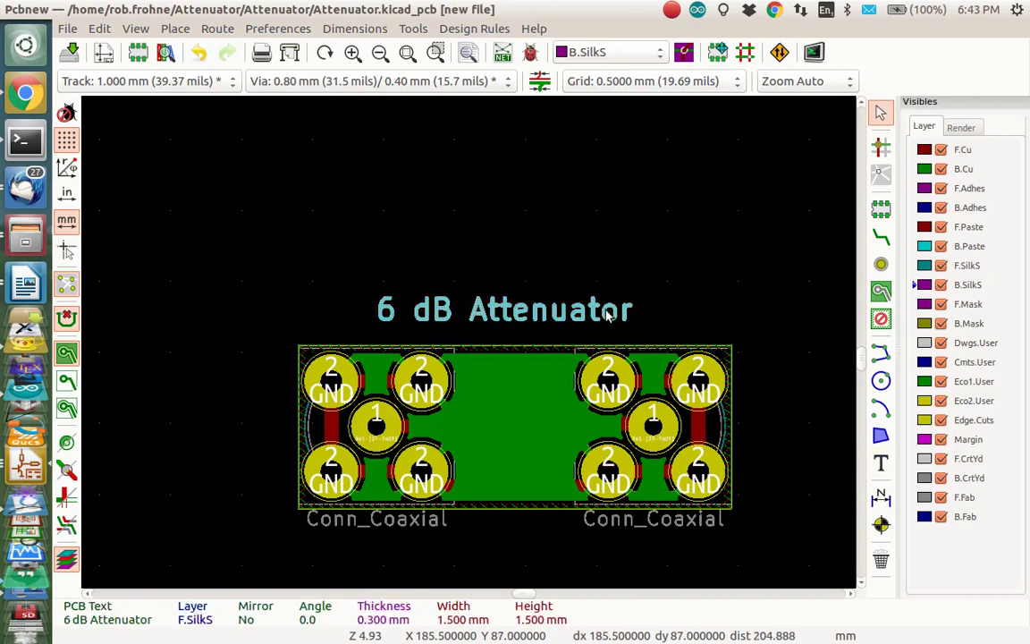
pyautogui.press('f')
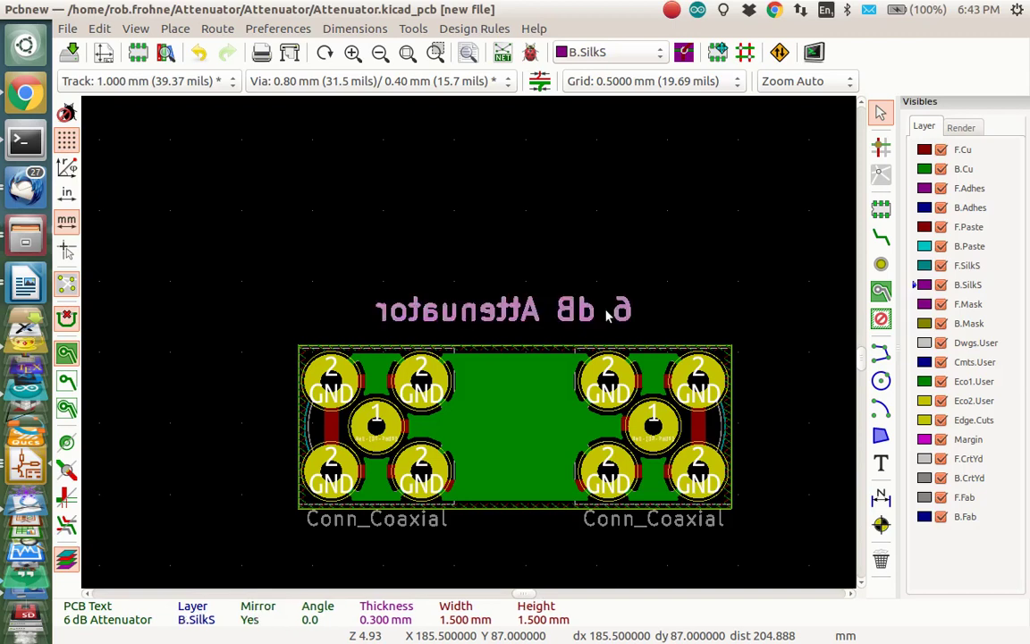
pyautogui.press('m')
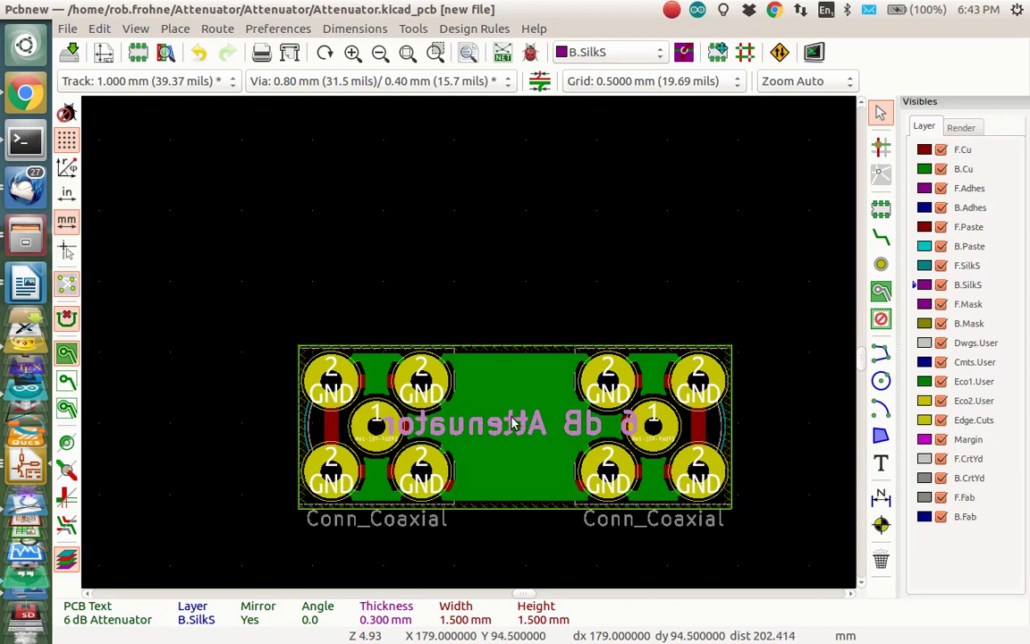
# Set the '6 dB Attenuator' text width and height to 1 mm, accepting the thickness warning
pyautogui.doubleClick(514, 425)
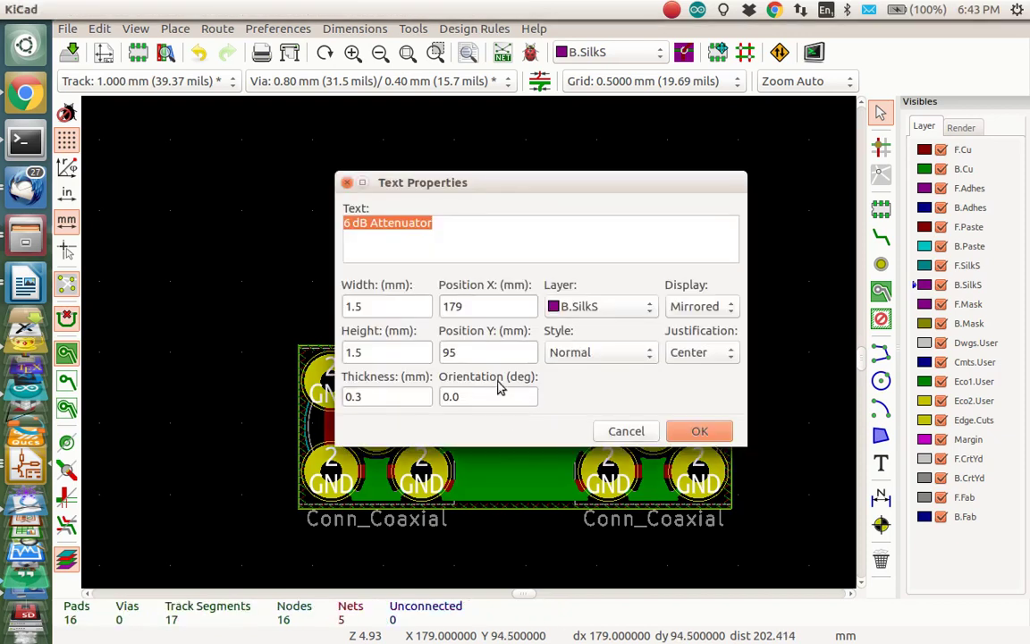
pyautogui.click(381, 305)
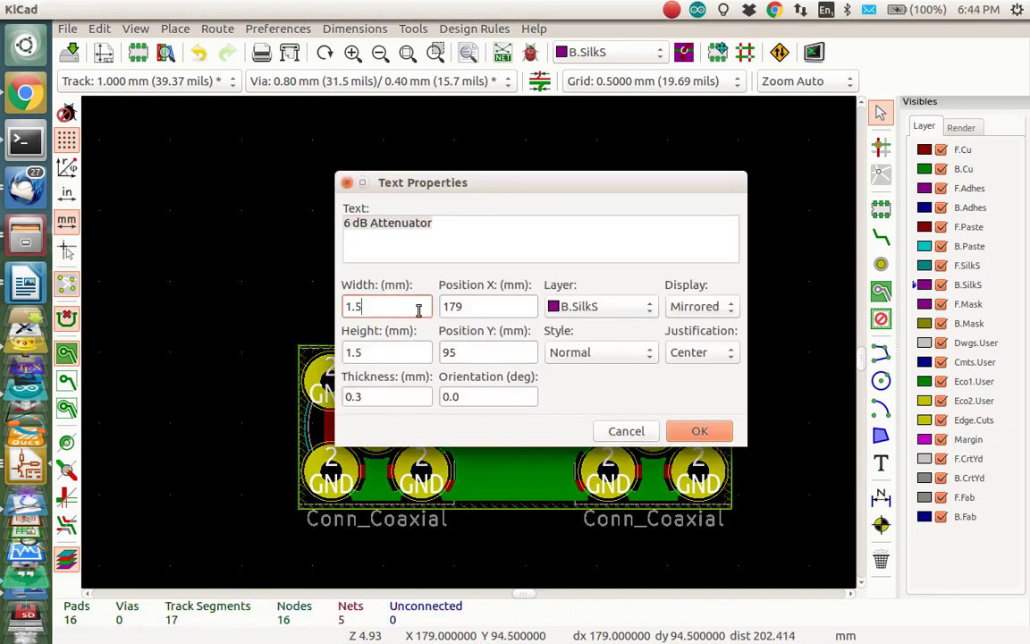
pyautogui.press('BackSpace')
pyautogui.click(388, 356)
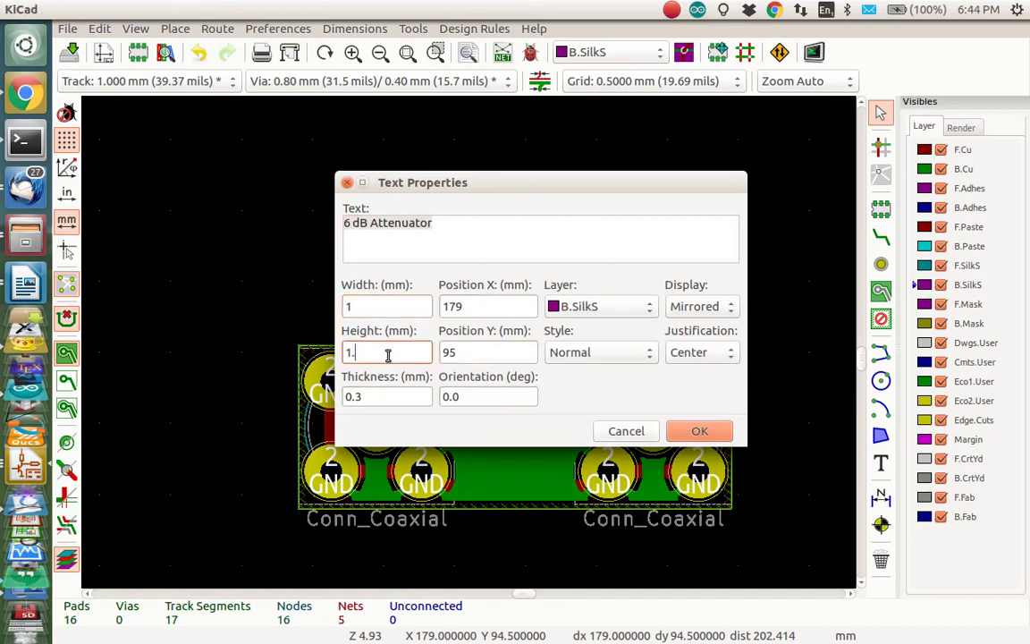
pyautogui.click(689, 433)
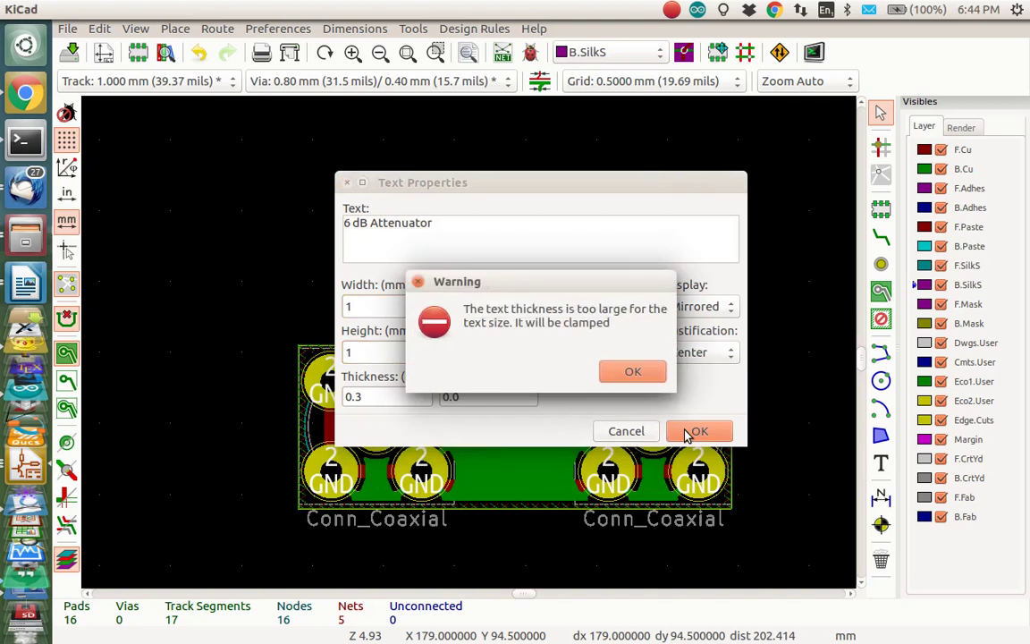
pyautogui.click(628, 374)
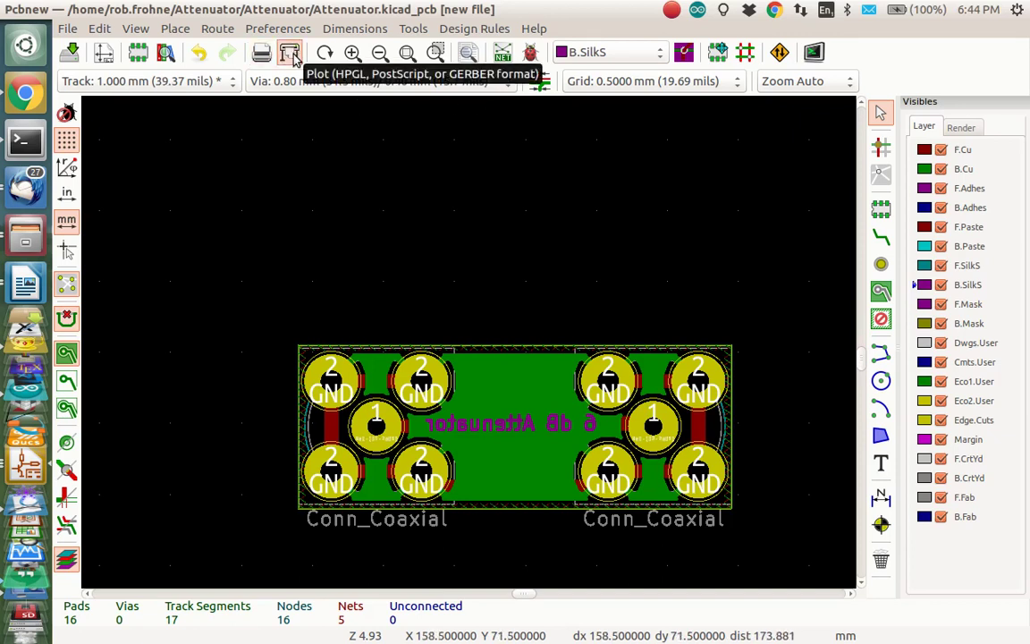
# From the Gerber plot settings, run DRC and confirm 0 markers and 0 unconnected items
pyautogui.click(290, 53)
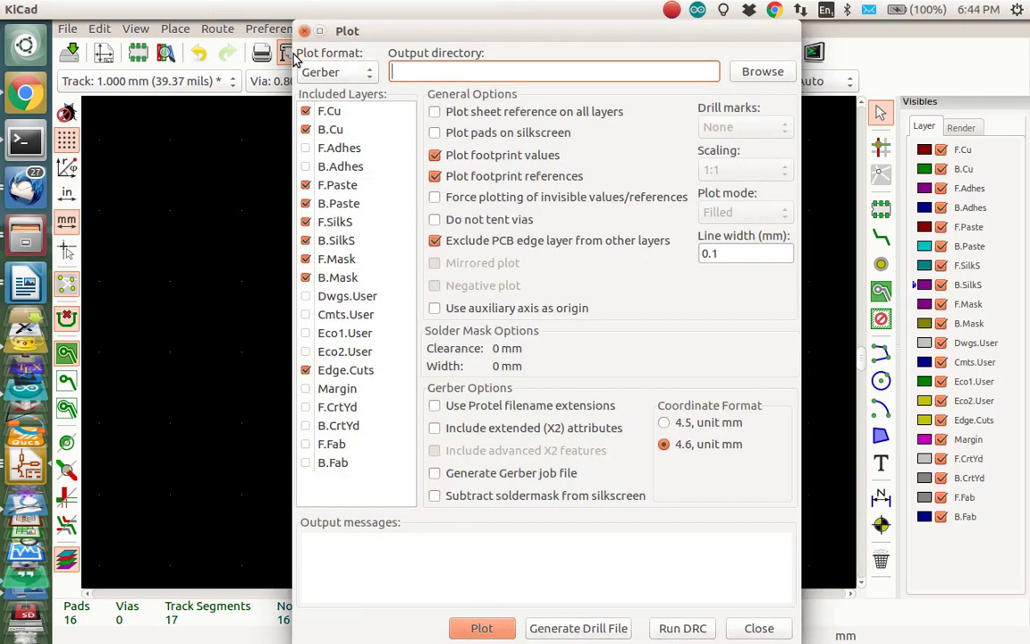
pyautogui.click(684, 629)
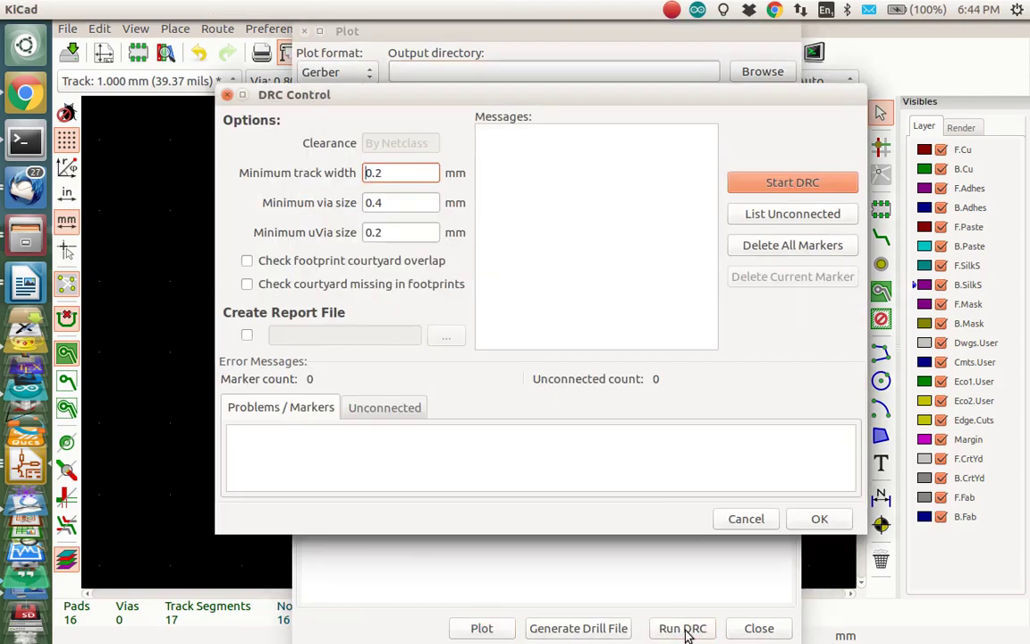
pyautogui.click(805, 183)
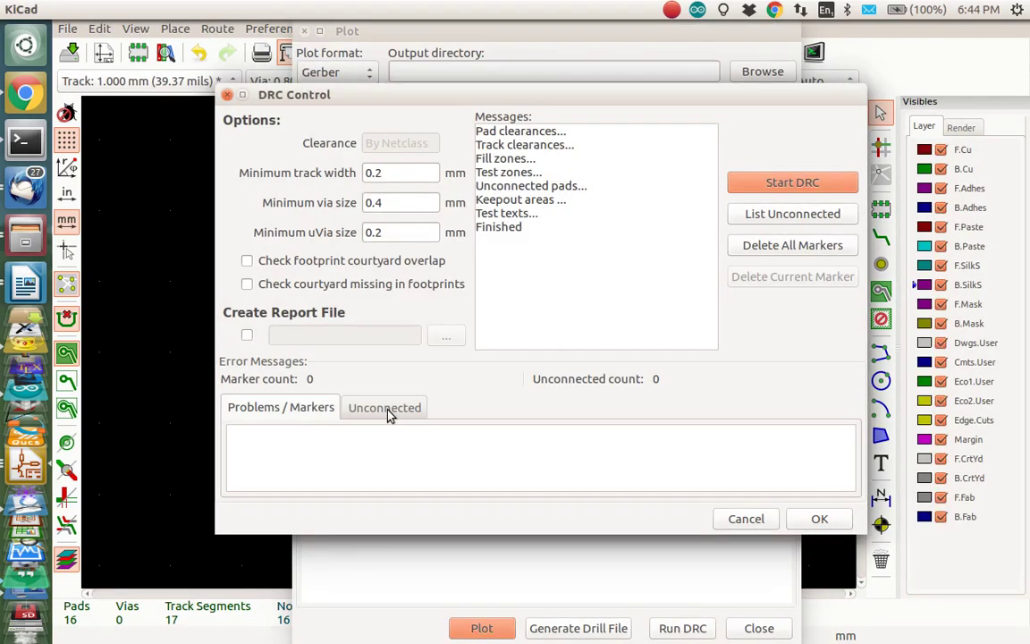
pyautogui.click(387, 411)
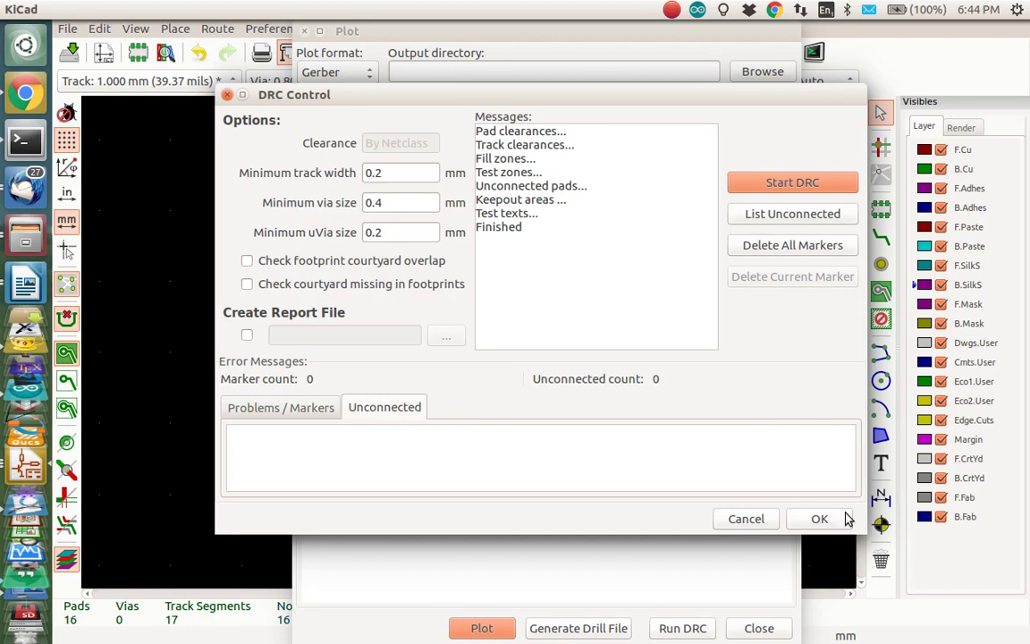
pyautogui.click(810, 526)
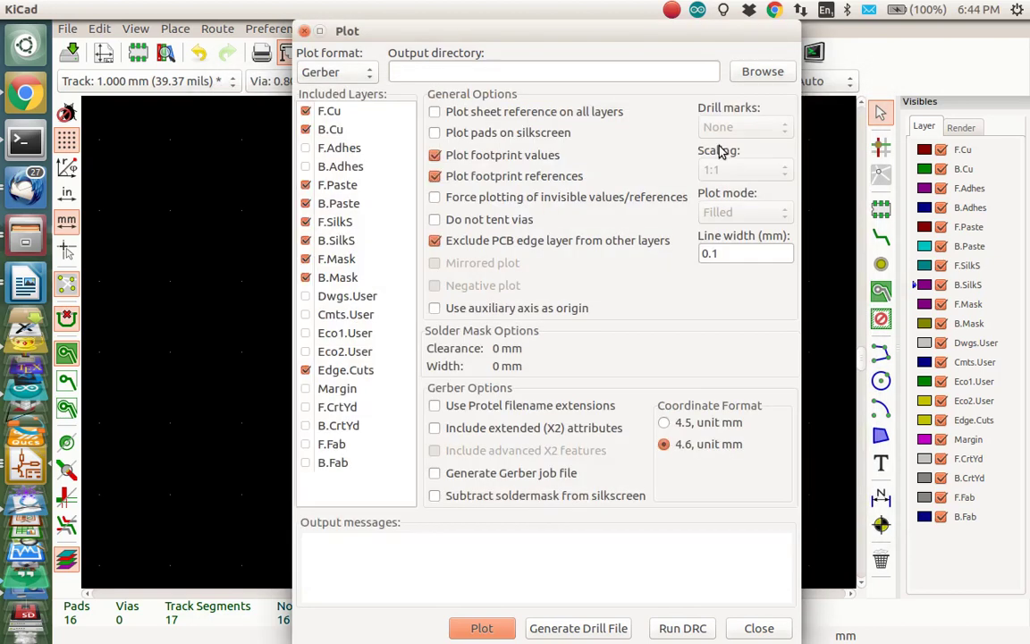
# Plot Attenuator-F.Cu.gbr through Attenuator-Edge.Cuts.gbr into the relative Gerbers/ output folder
pyautogui.click(767, 72)
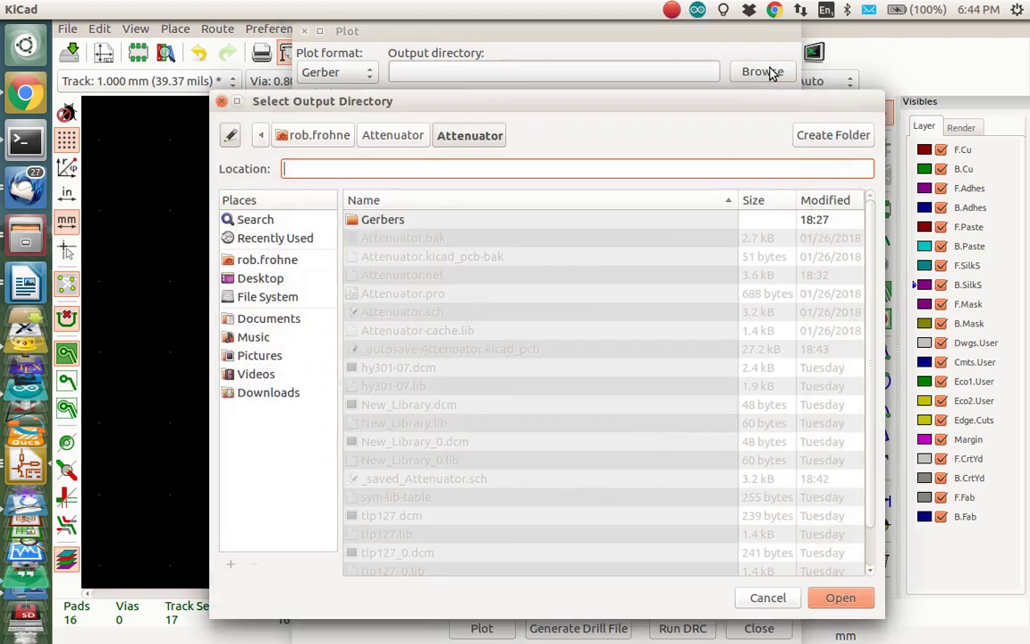
pyautogui.click(389, 222)
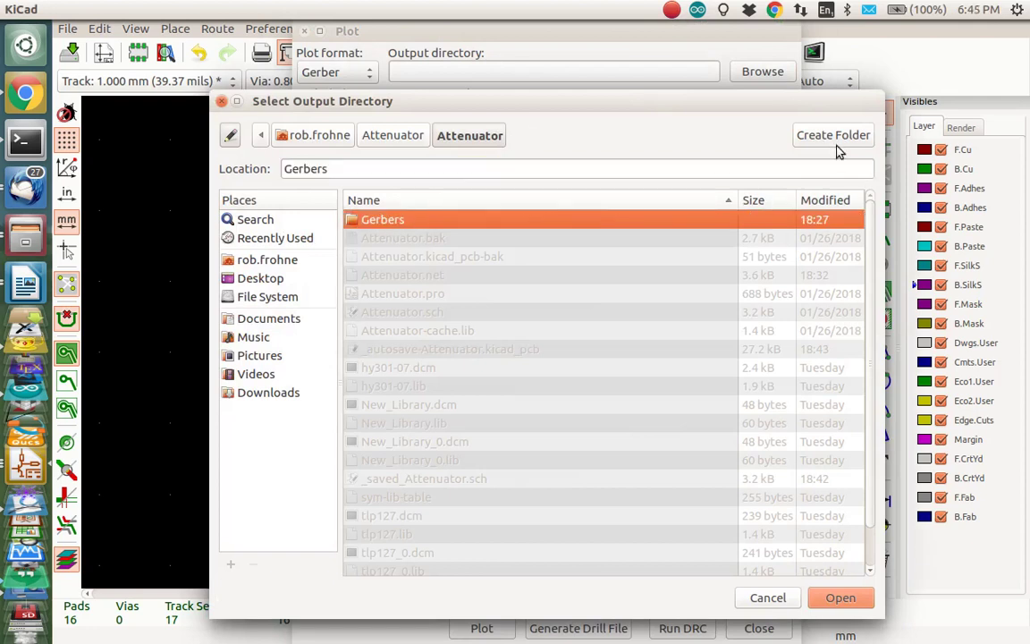
pyautogui.click(840, 597)
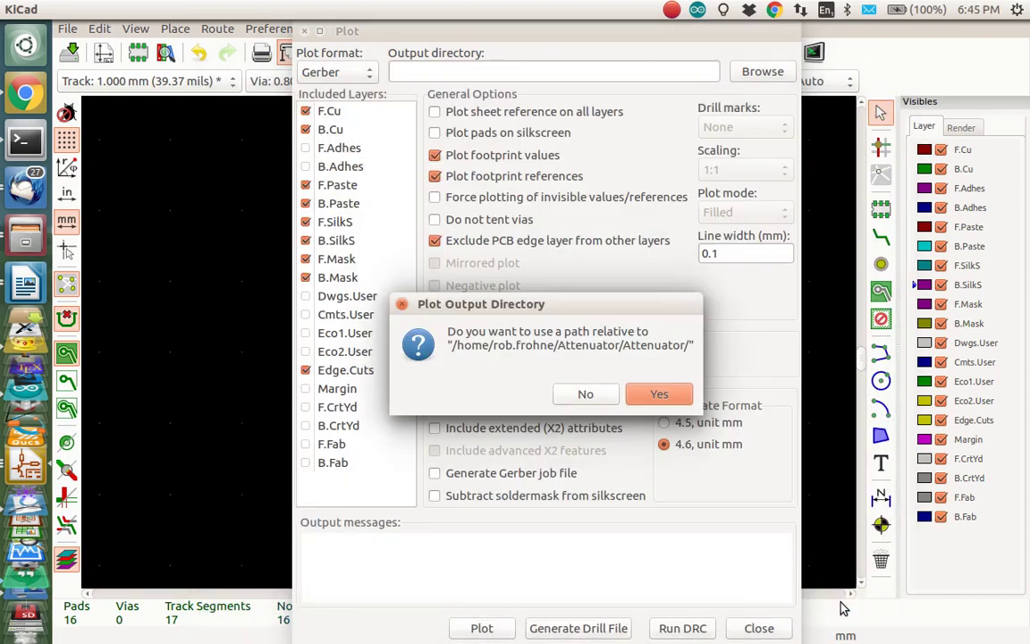
pyautogui.click(672, 395)
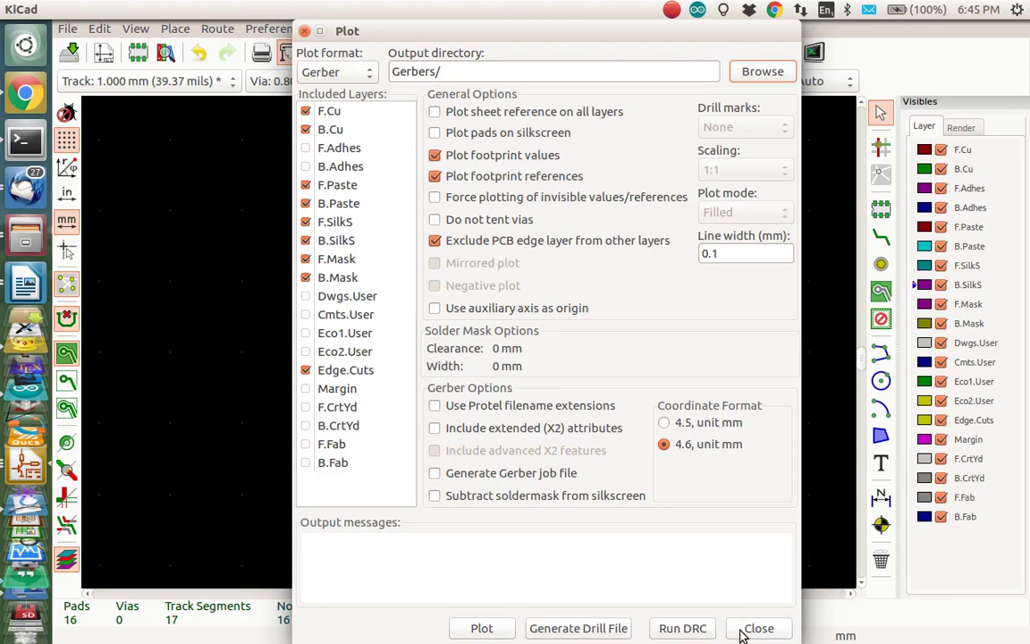
pyautogui.click(480, 630)
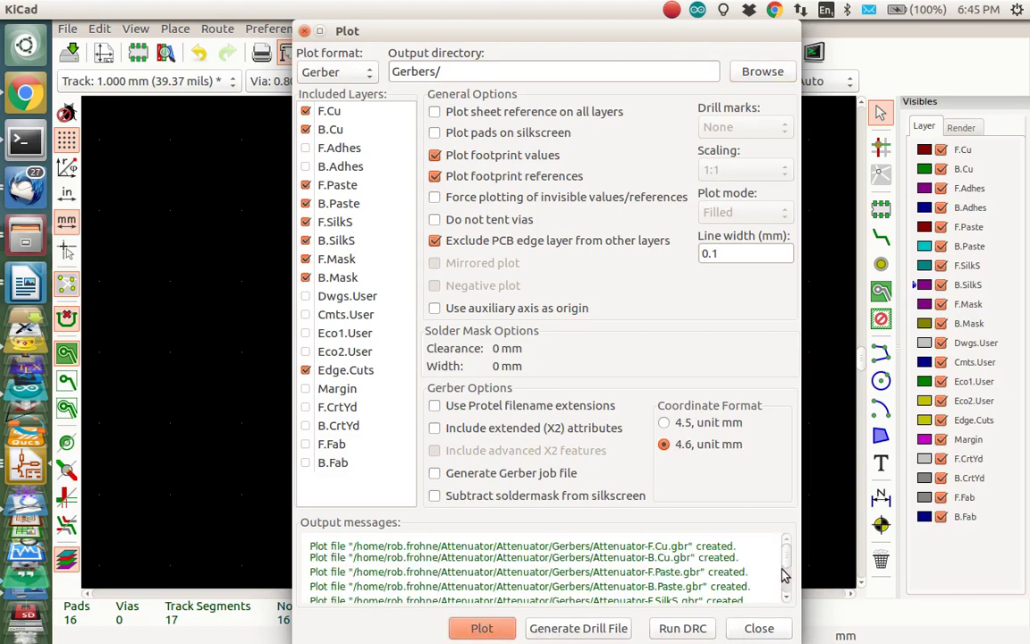
pyautogui.moveTo(785, 566); pyautogui.dragTo(784, 593)
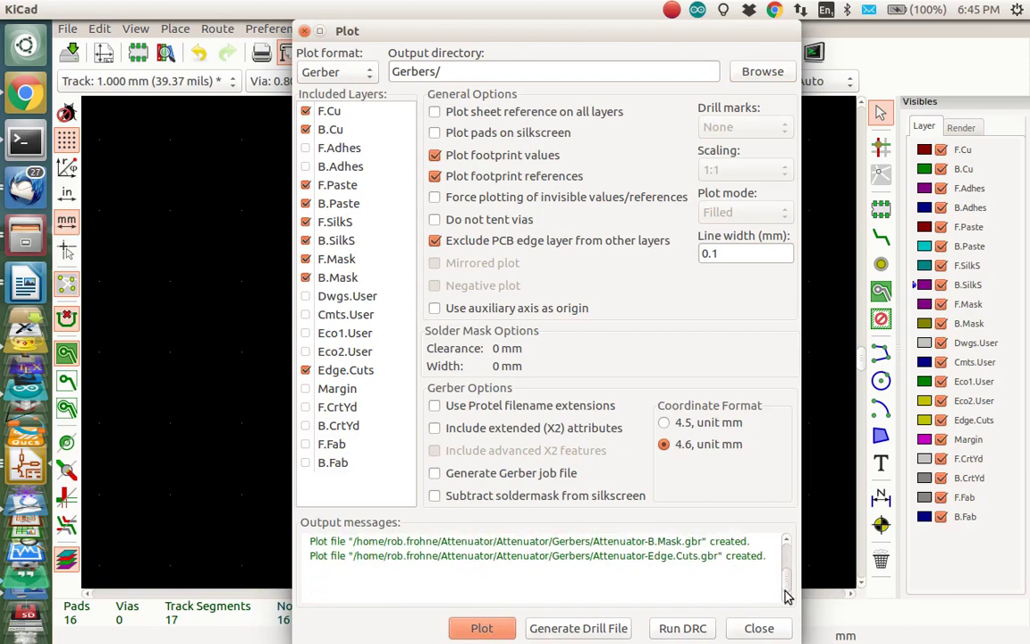
pyautogui.click(758, 629)
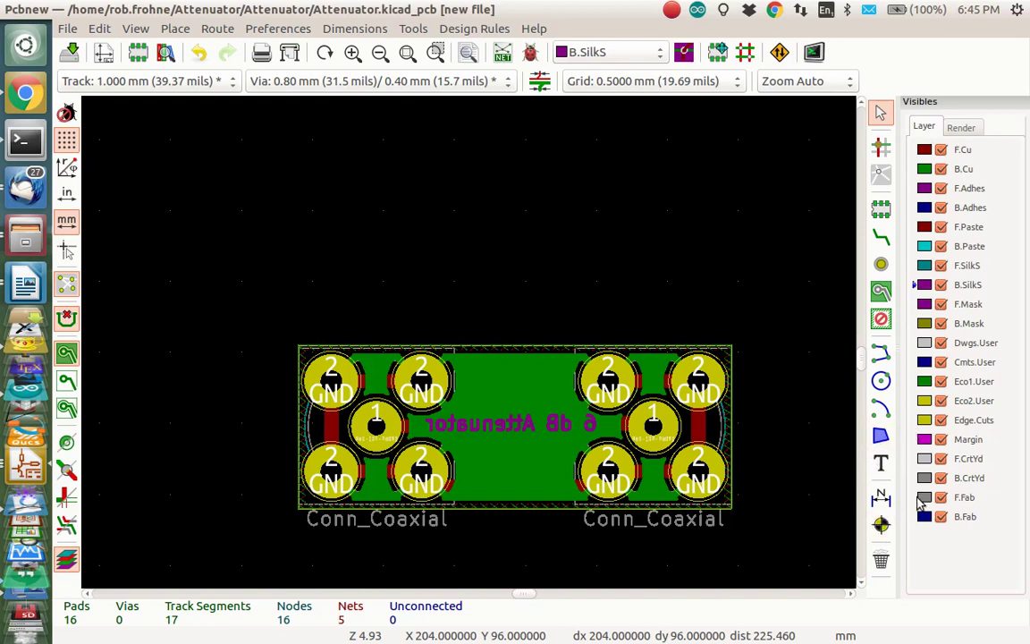
# On layer F.Fab, place a 30.500 mm width dimension above the board
pyautogui.click(920, 497)
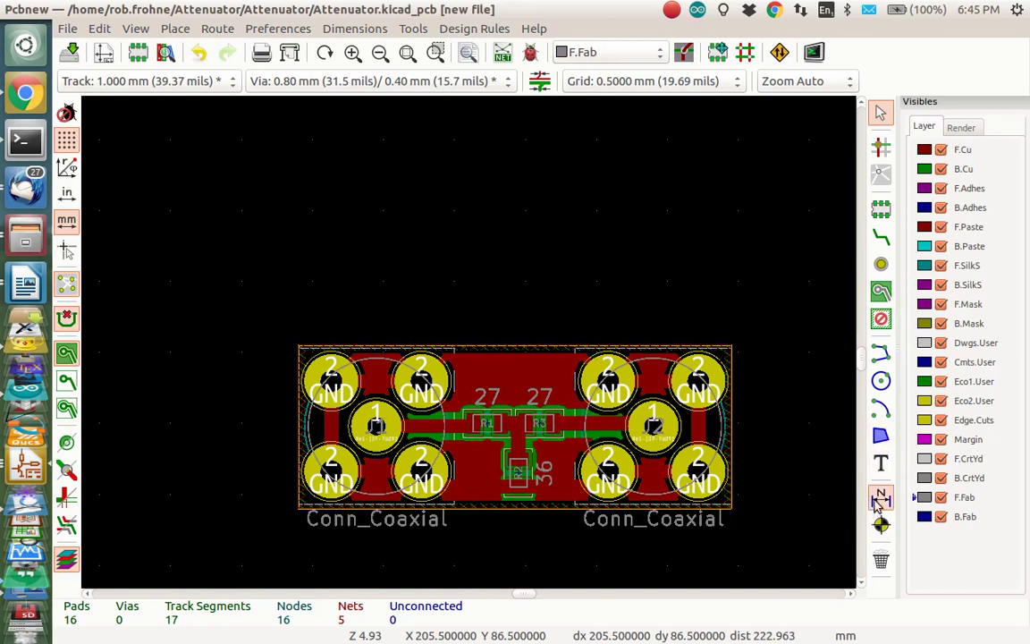
pyautogui.click(880, 497)
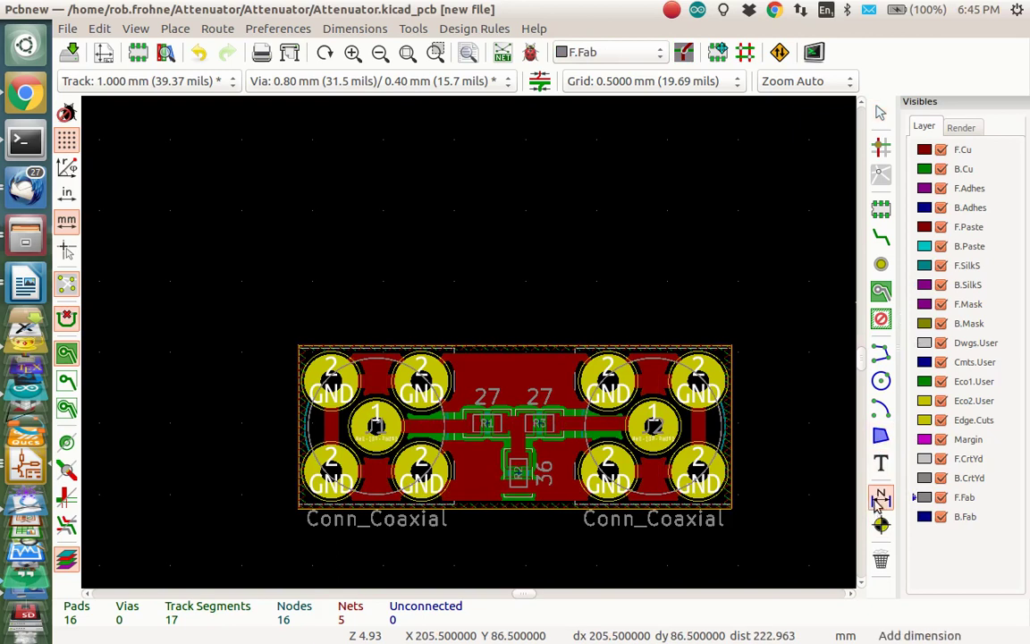
pyautogui.click(299, 344)
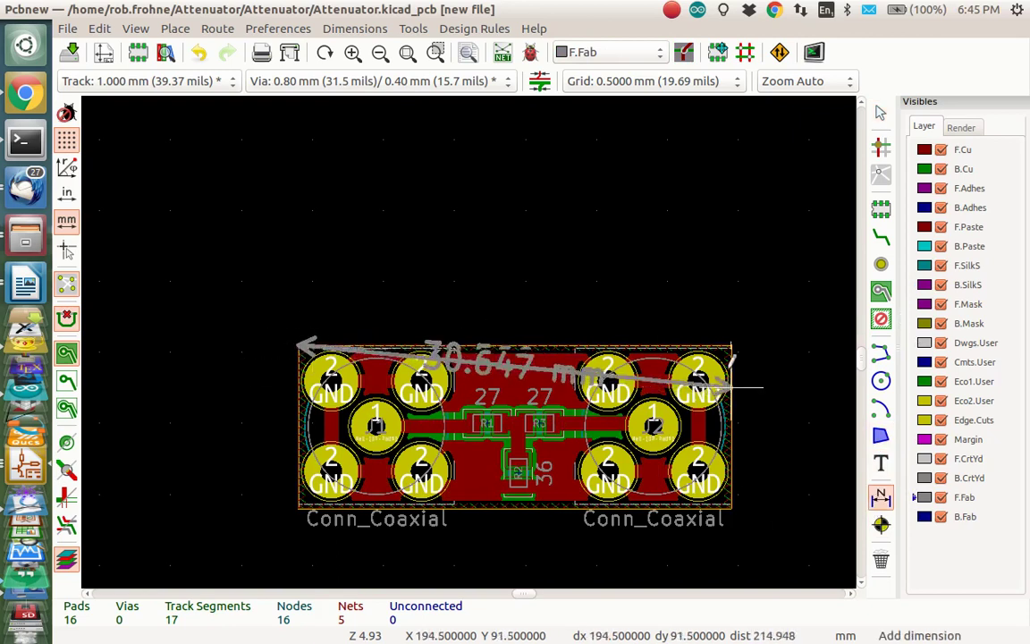
pyautogui.click(732, 341)
pyautogui.click(732, 302)
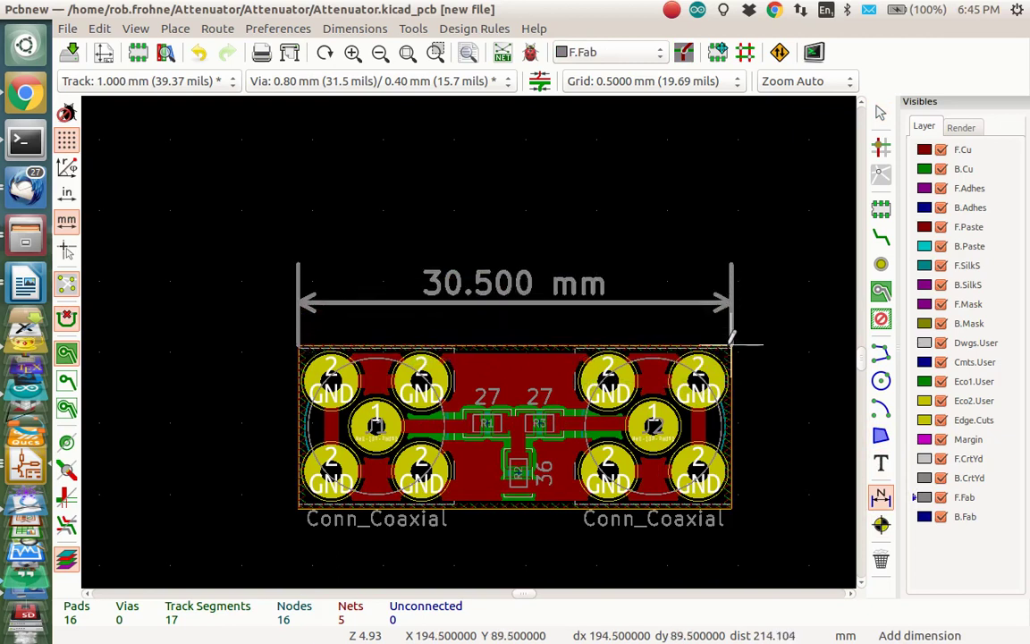
# Add the 11.500 mm height dimension from the board's top-right corner
pyautogui.click(732, 343)
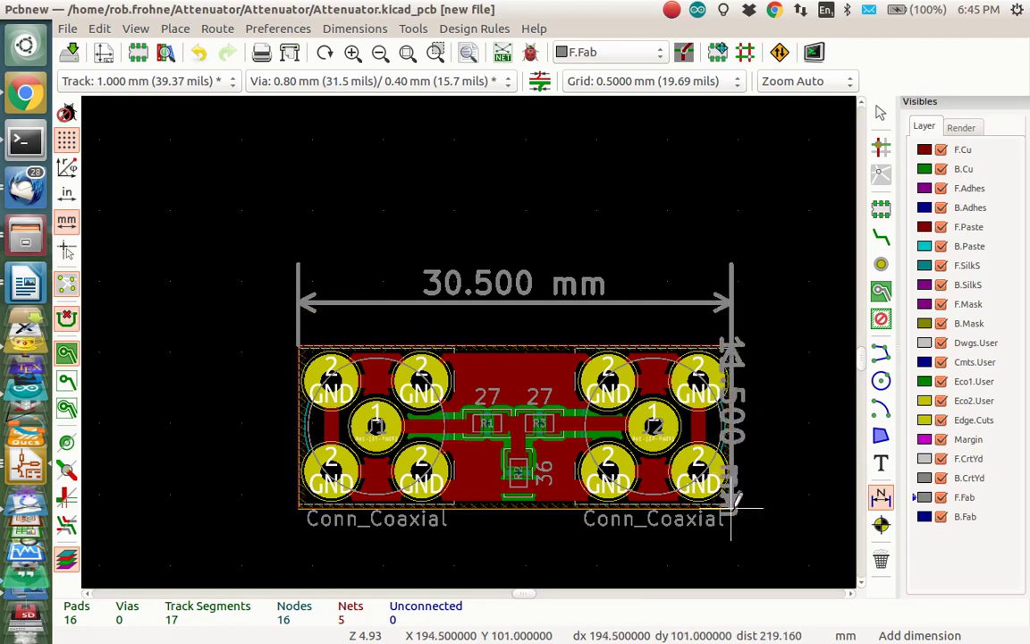
pyautogui.scroll(5, 738, 508)
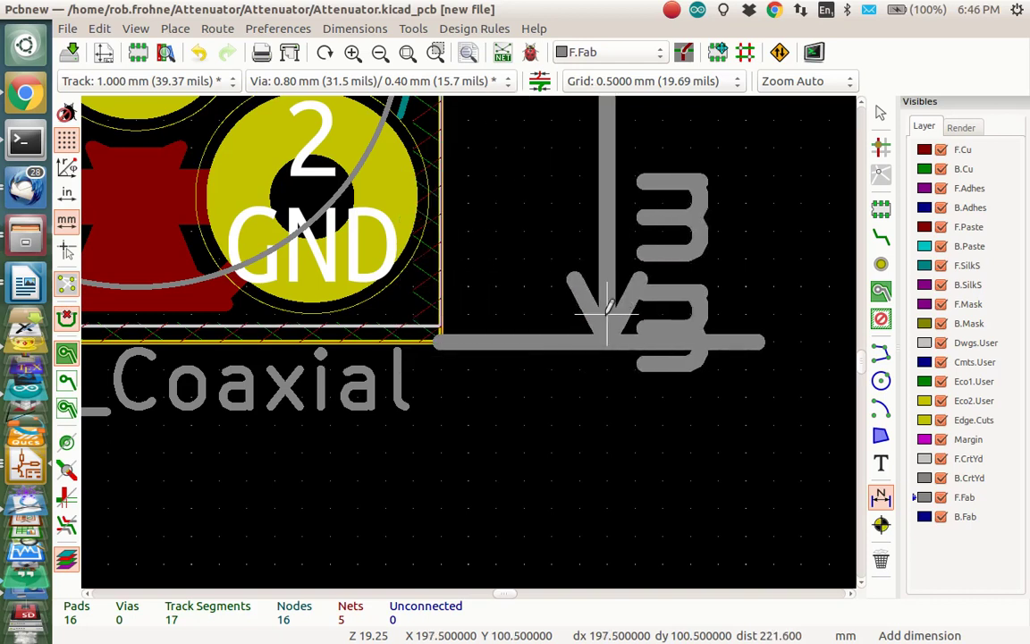
pyautogui.scroll(-5, 608, 309)
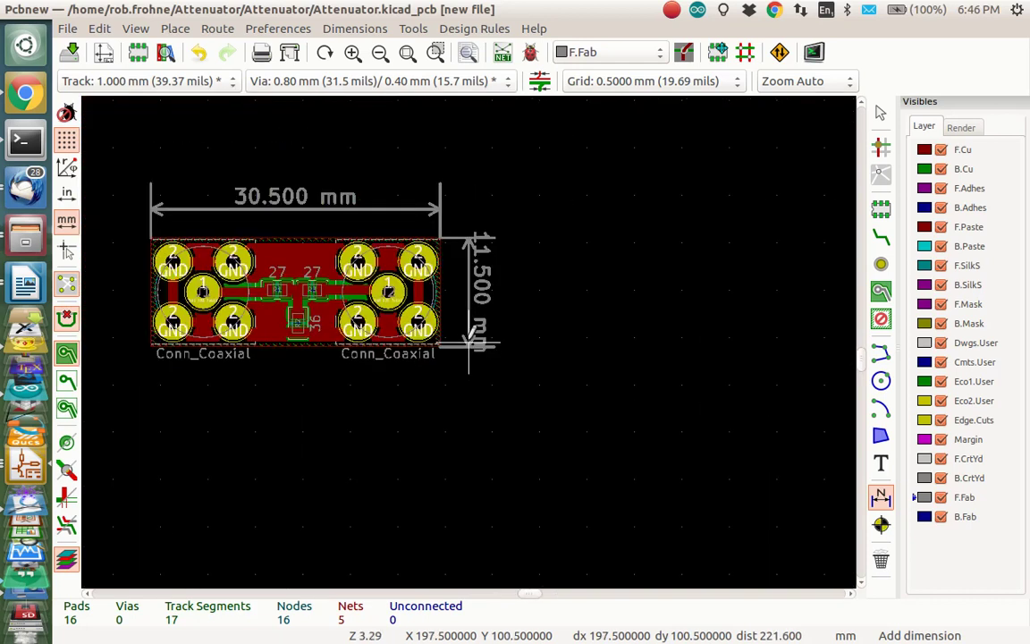
pyautogui.click(468, 343)
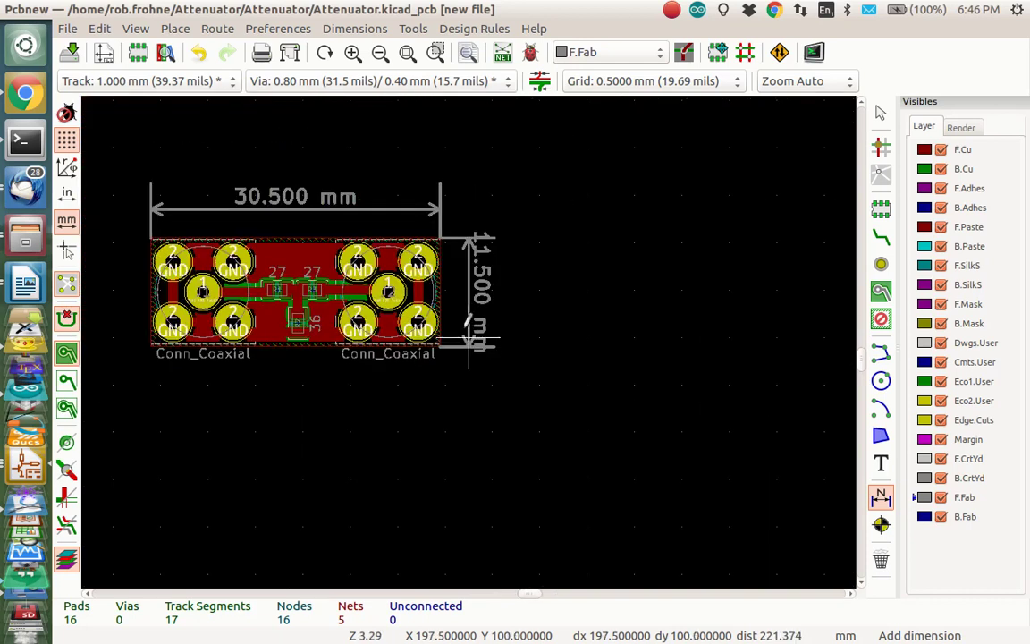
# Save the board as Attenuator.kicad_pcb
pyautogui.click(69, 52)
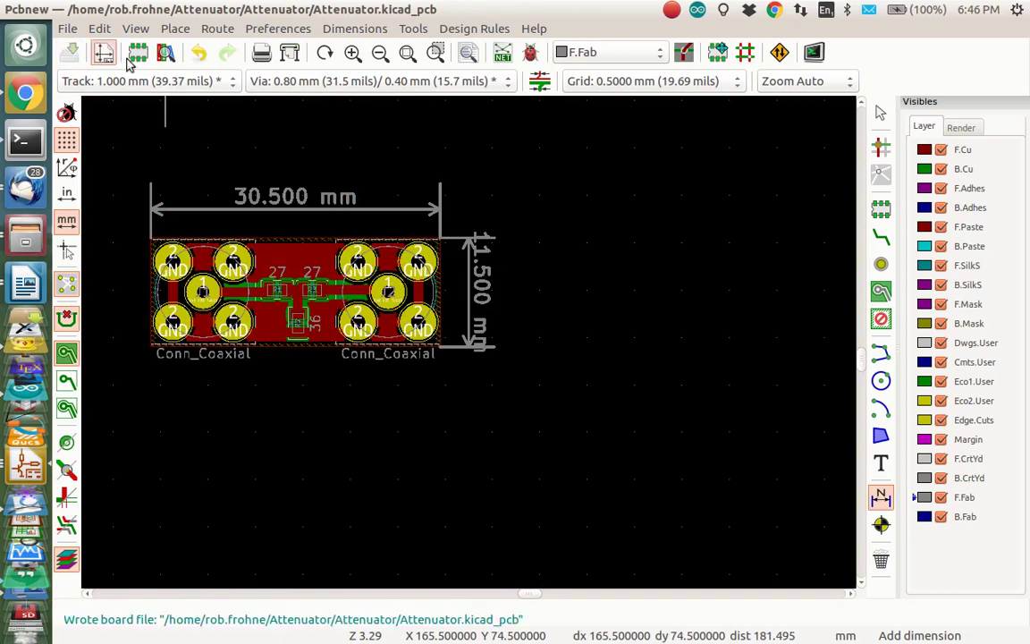